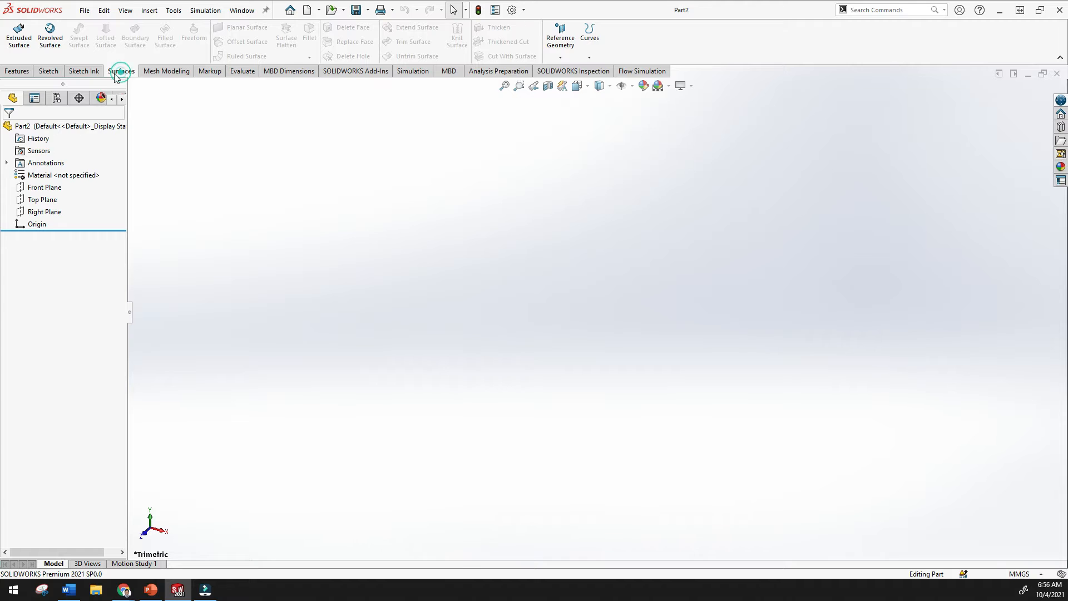
- Compare the solid and surface command sets, switch to PowerPoint for the surface modeling slide, and bring up the TriMech surface modeling article in Chrome
click(18, 72)
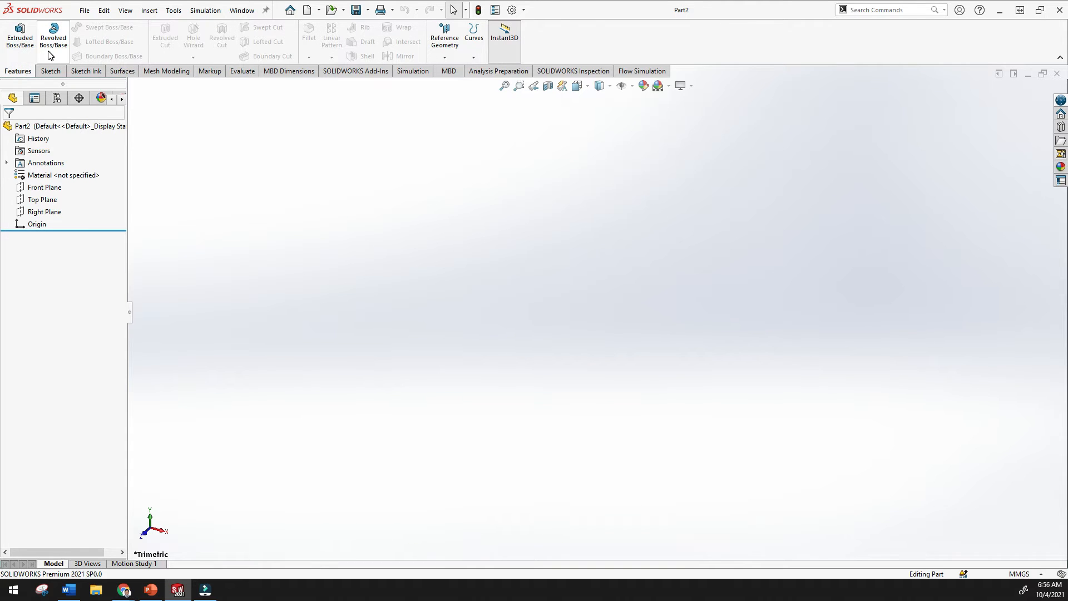
click(121, 71)
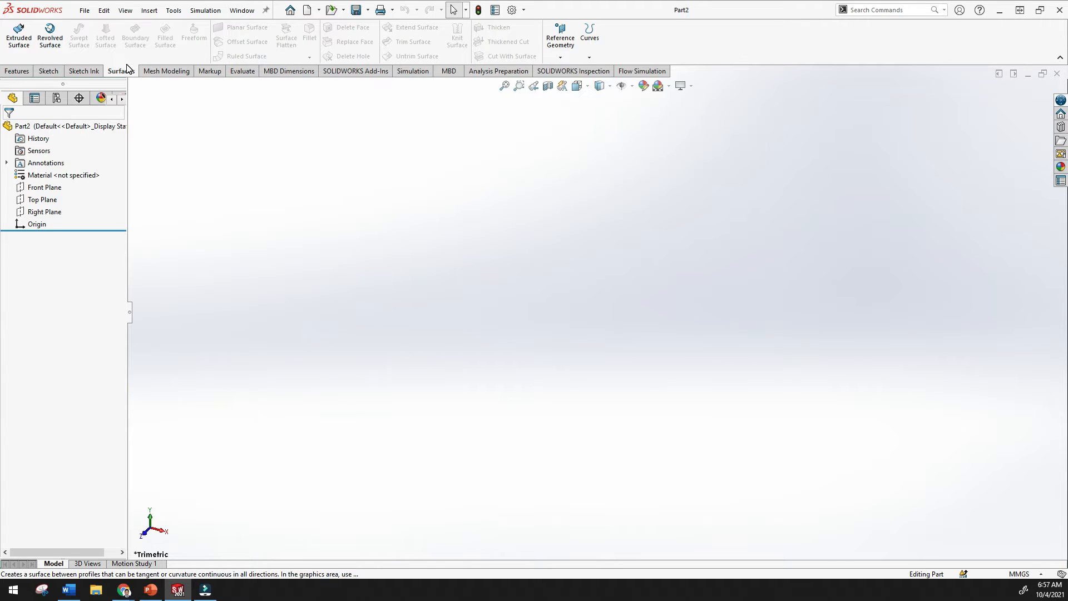
click(149, 598)
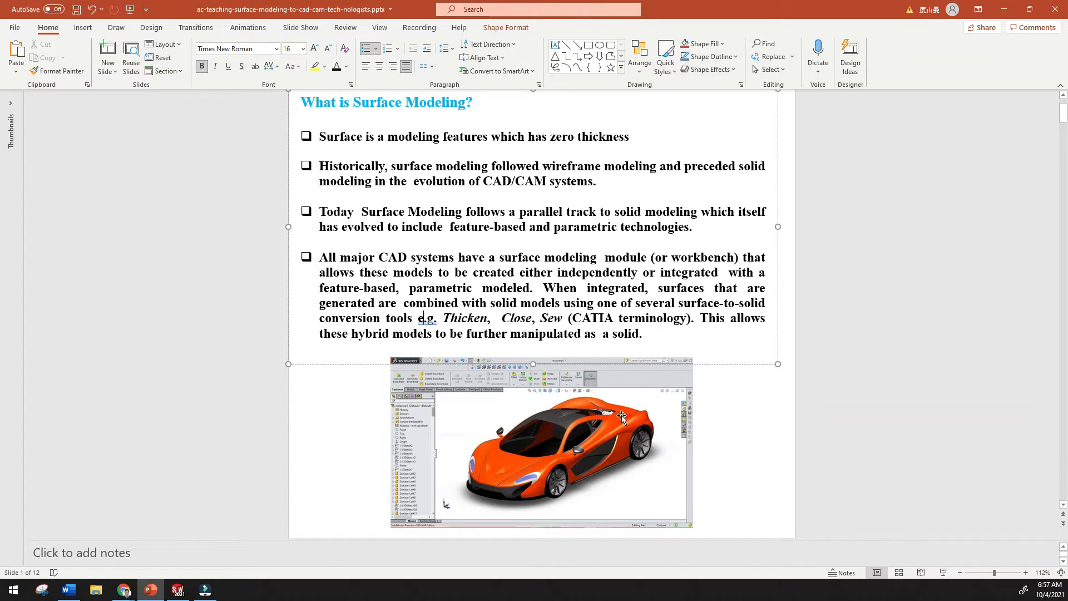
mouse_move(123, 589)
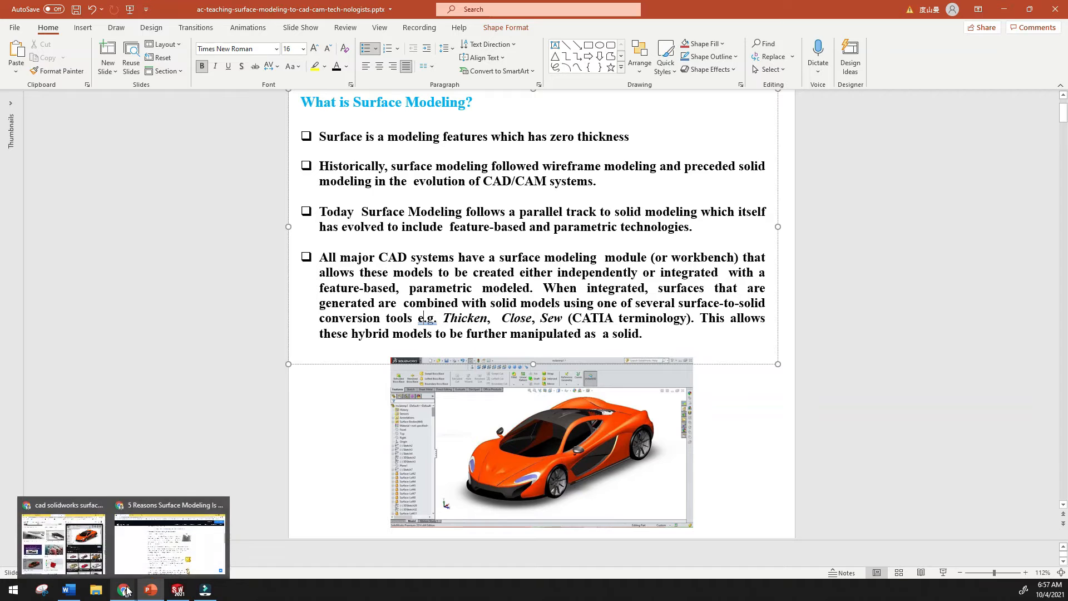
click(170, 567)
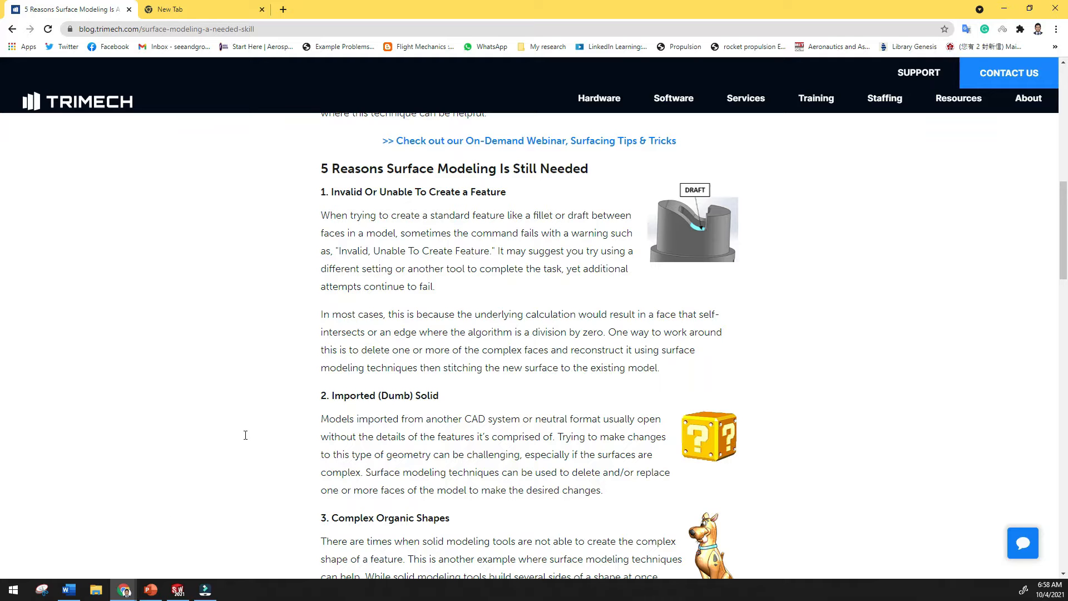
- Switch to SOLIDWORKS and review the solid feature commands against the surface commands
click(178, 589)
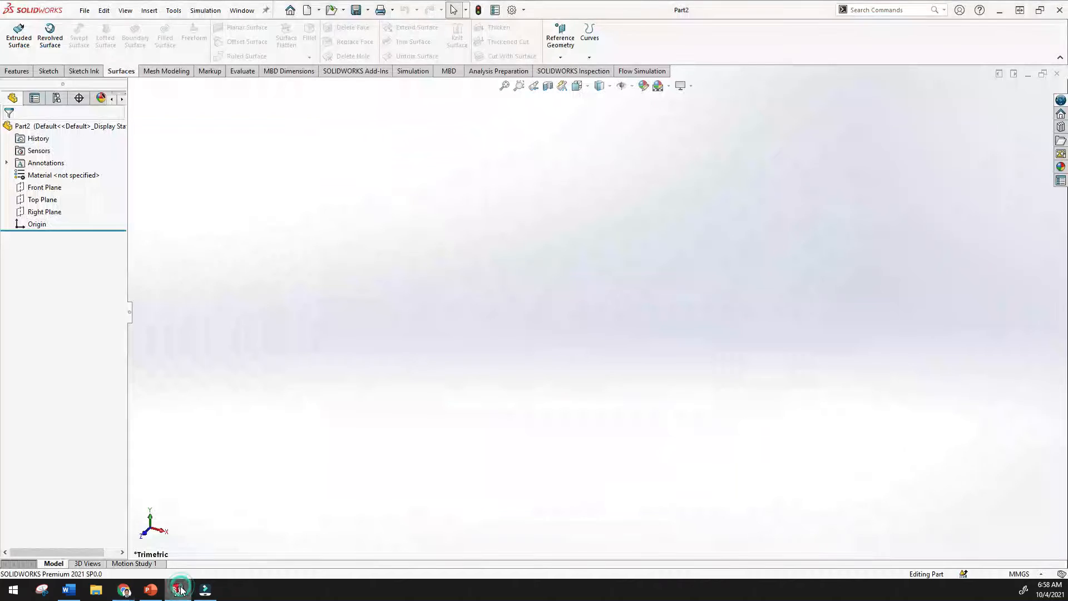
click(16, 70)
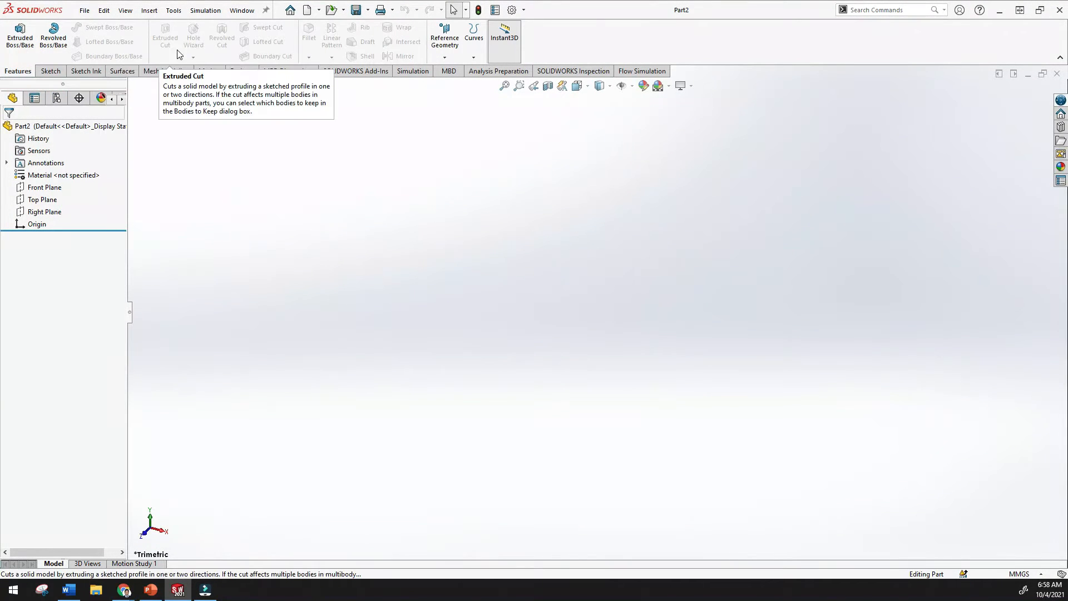
click(122, 72)
- Return to the TriMech article in Chrome and read the five reasons surface modeling is still needed
click(180, 591)
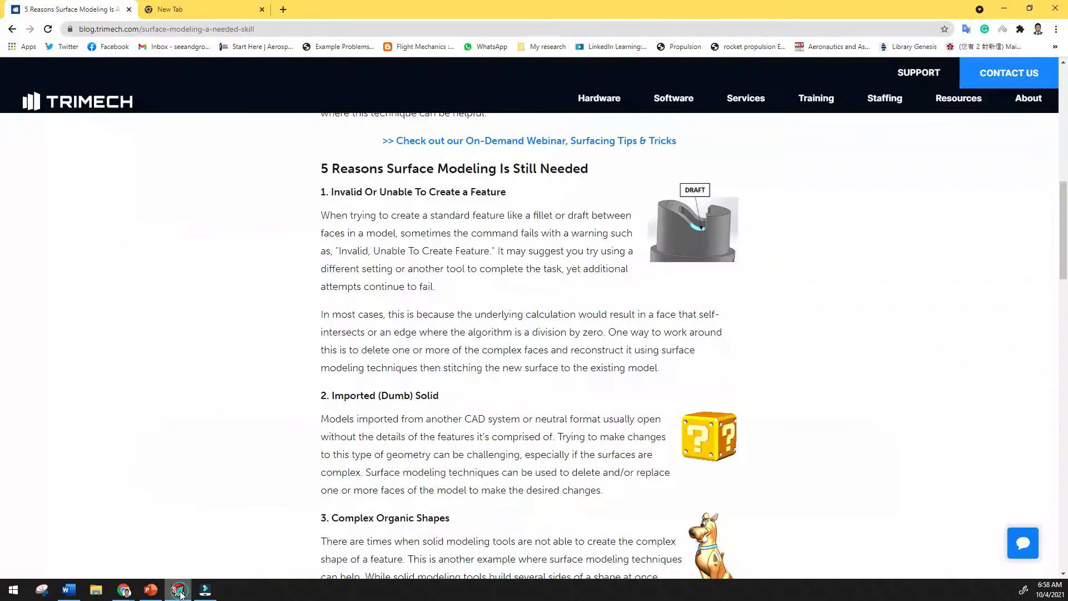
scroll(465, 364, down, 2)
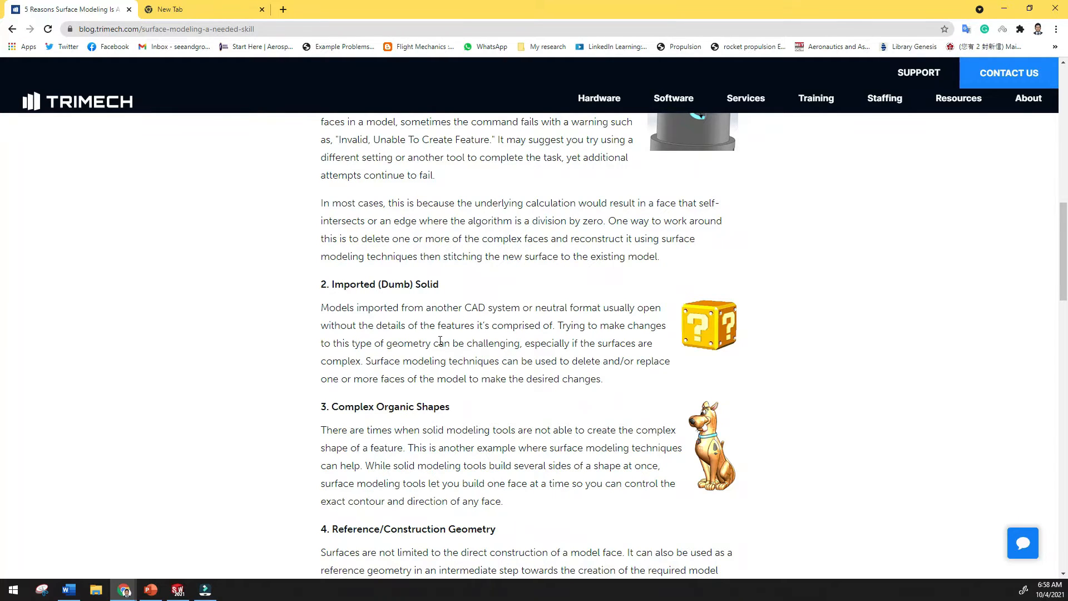
scroll(442, 339, down, 3)
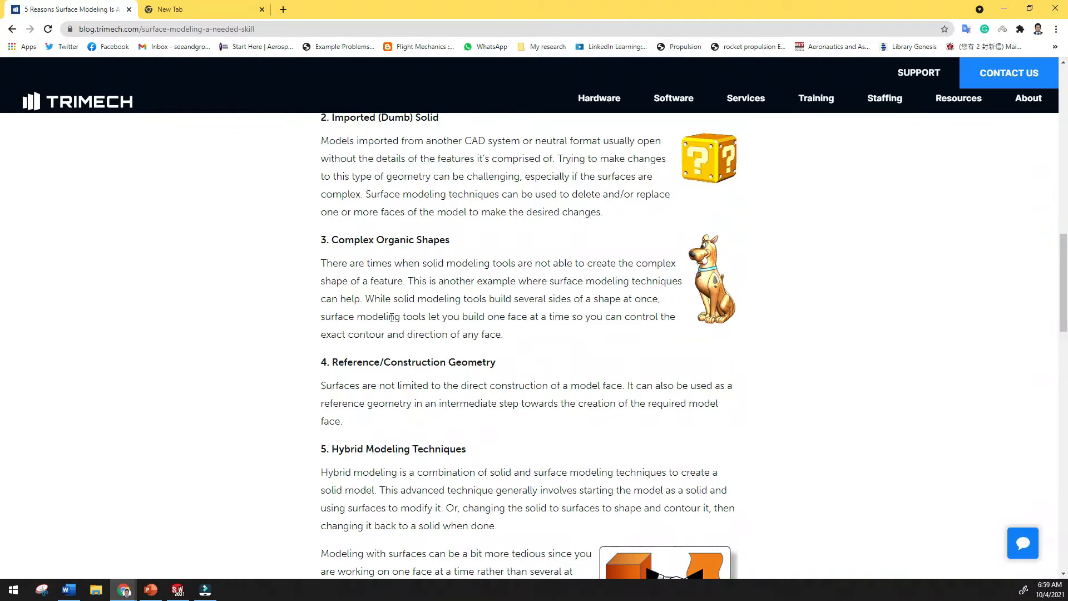
scroll(389, 314, down, 2)
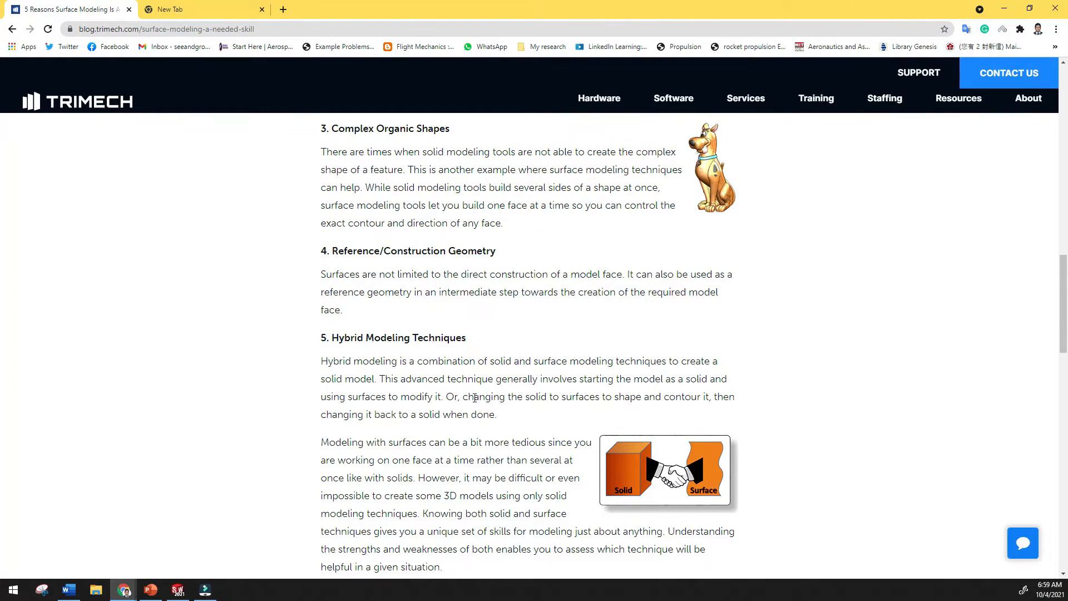
scroll(474, 397, down, 1)
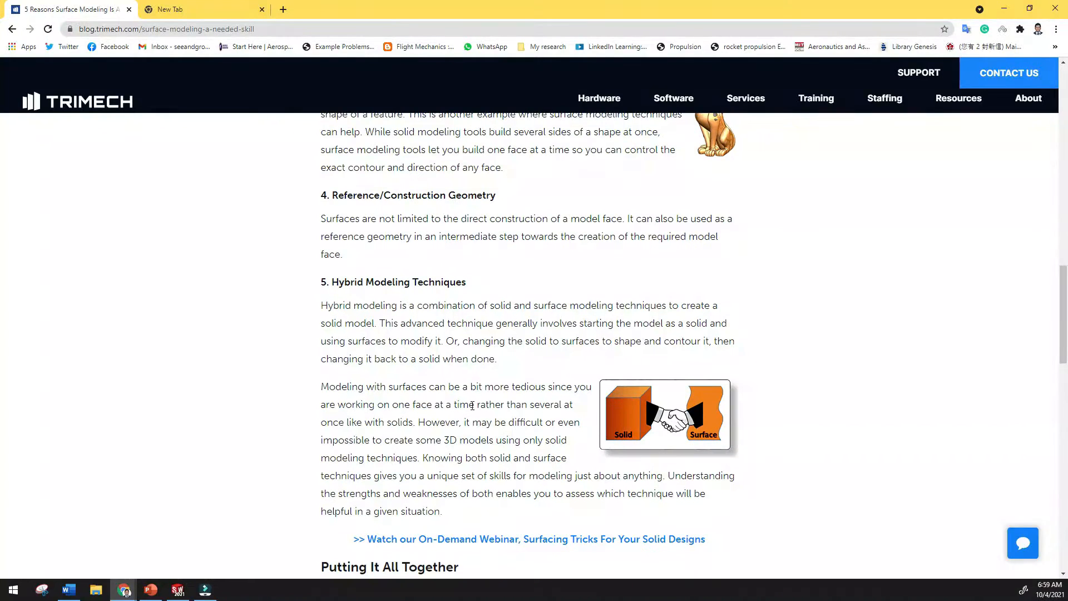
scroll(471, 405, up, 1)
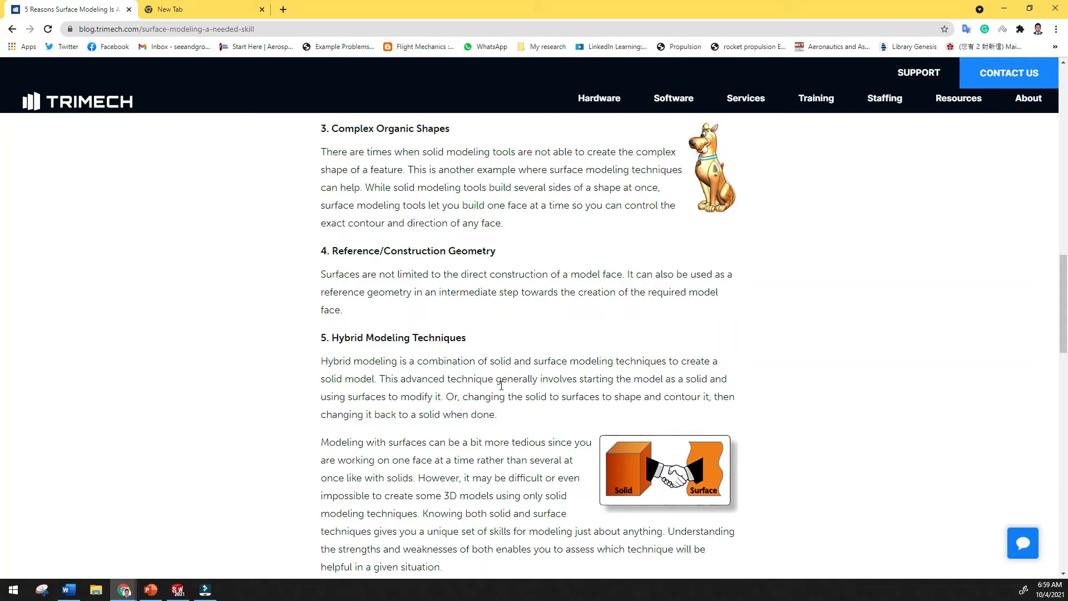
scroll(506, 384, up, 6)
scroll(501, 387, up, 2)
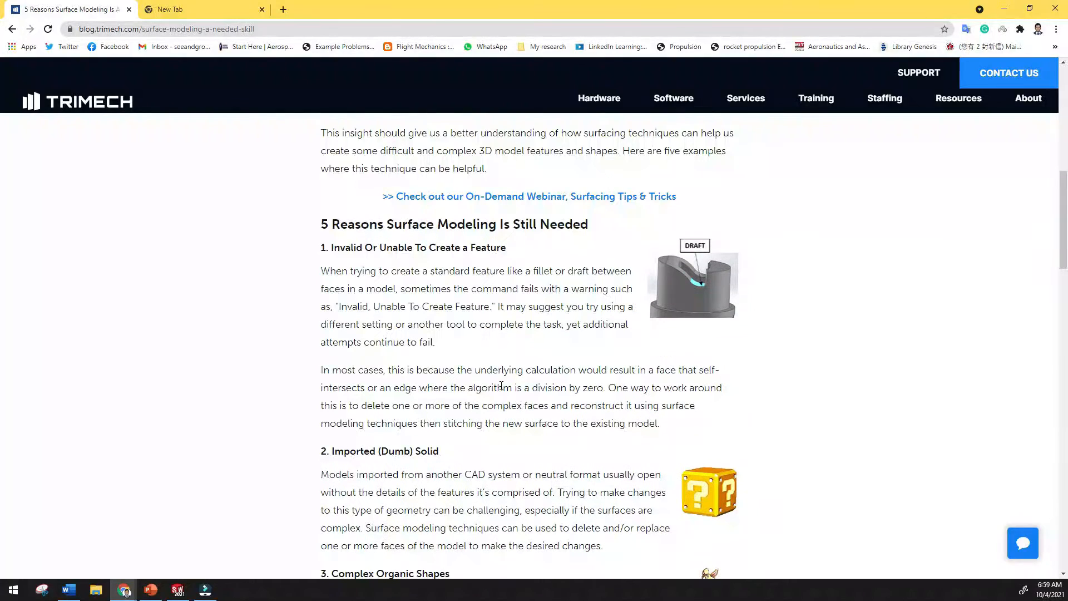
scroll(501, 386, down, 2)
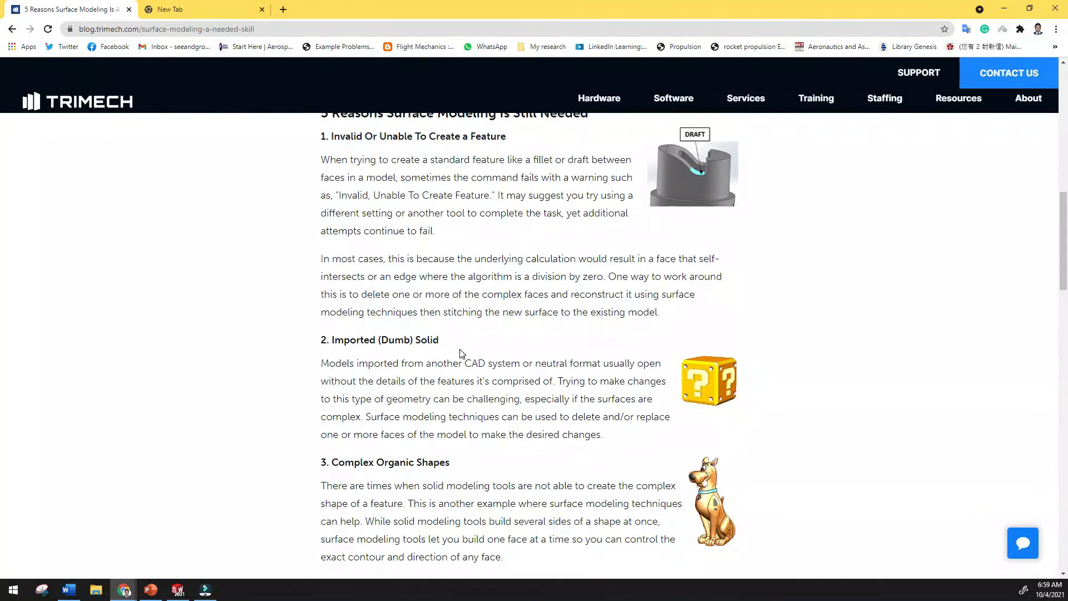
- Switch to SOLIDWORKS and sketch an open S-shaped spline through four points on the Front Plane, left of the origin, and finish the sketch
click(177, 590)
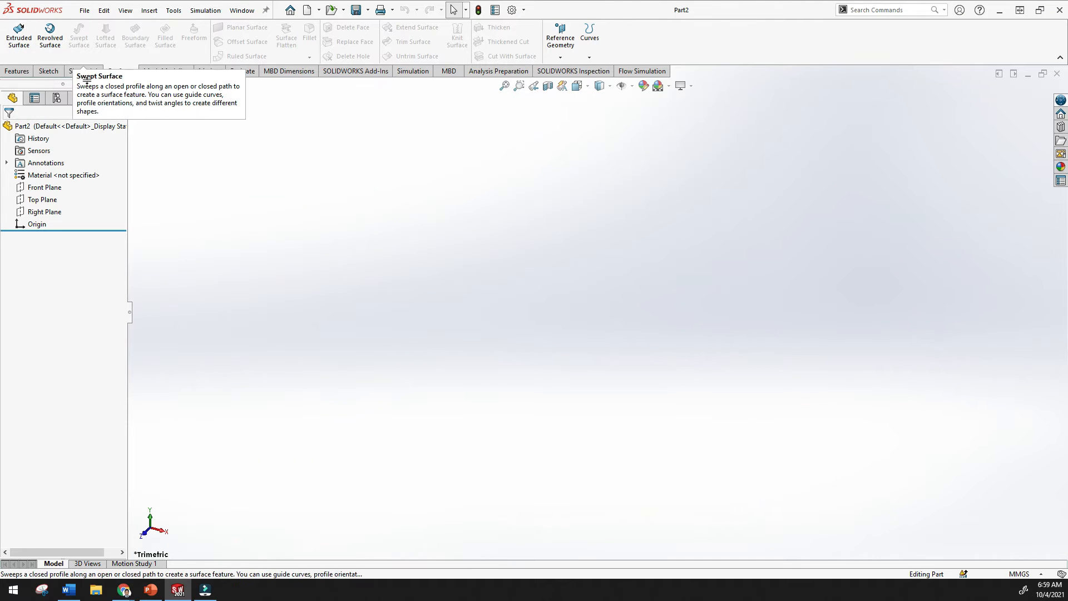
click(46, 187)
click(49, 173)
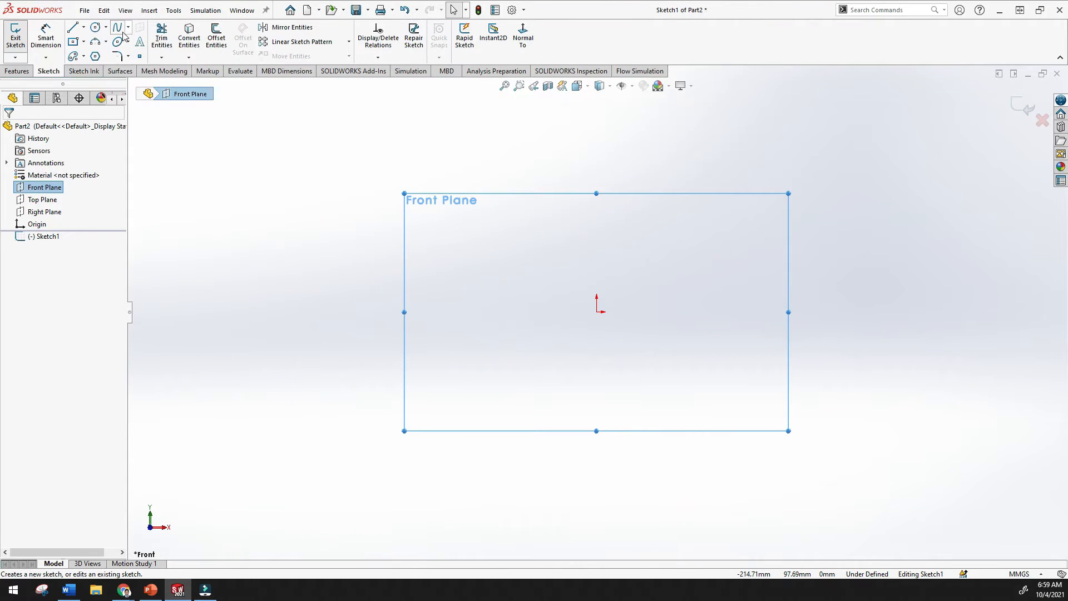
click(117, 28)
click(477, 239)
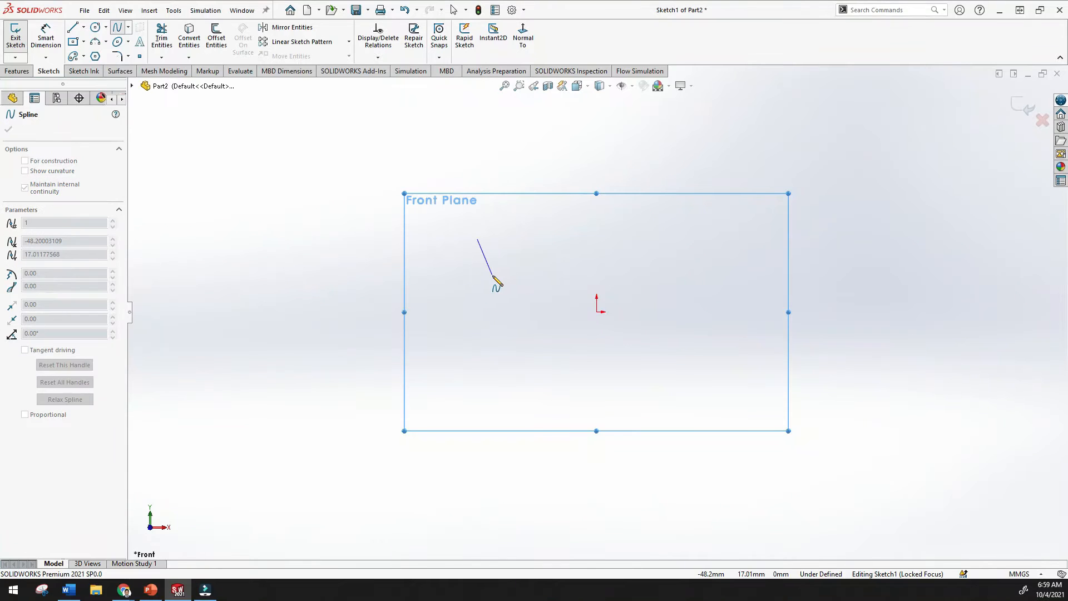
click(493, 275)
click(476, 312)
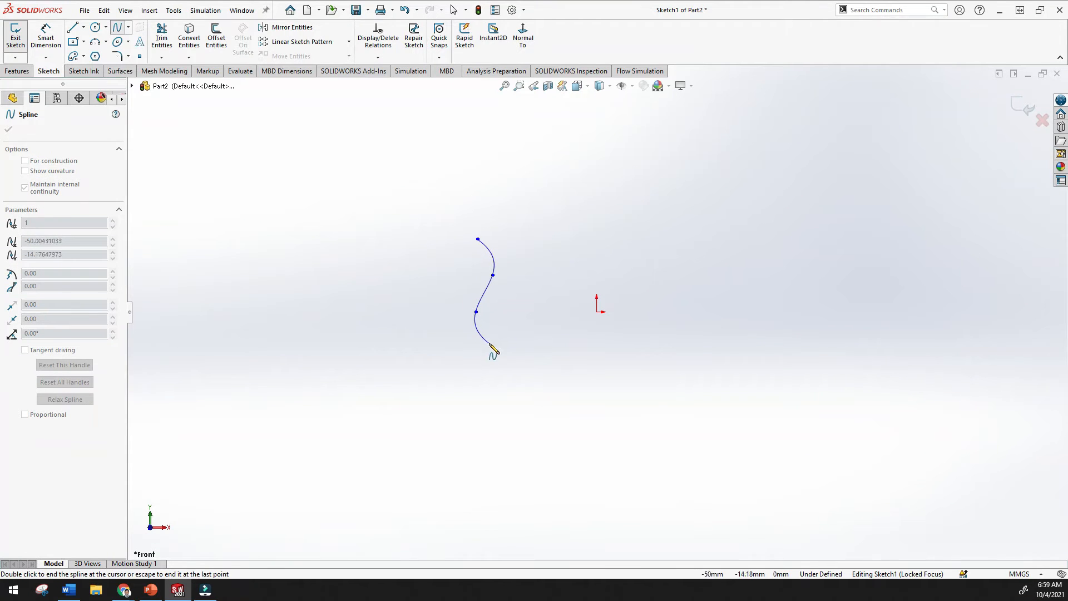
click(502, 353)
key(Escape)
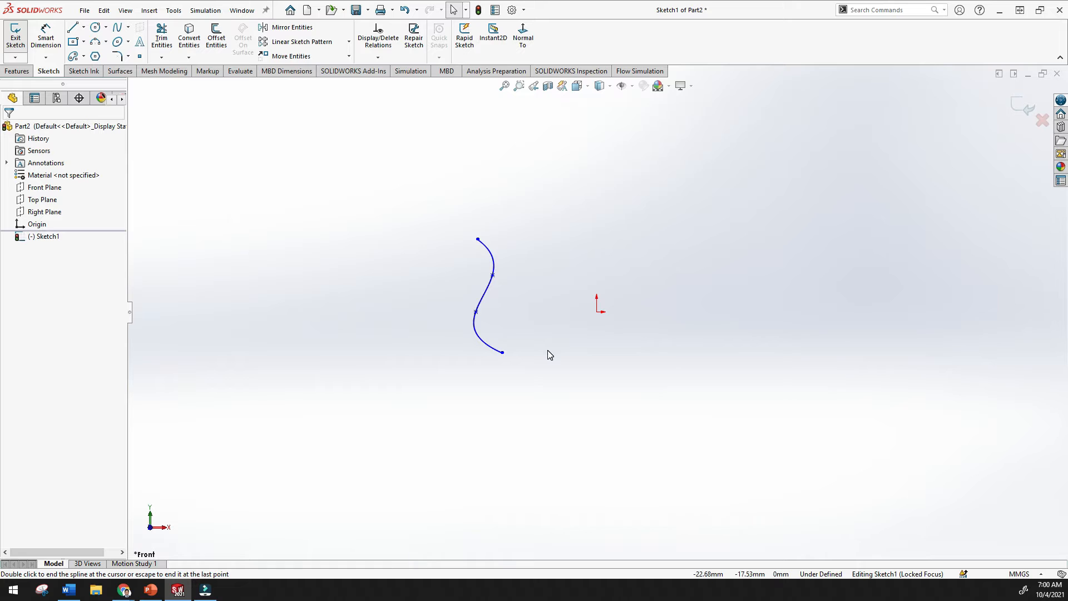
click(1032, 106)
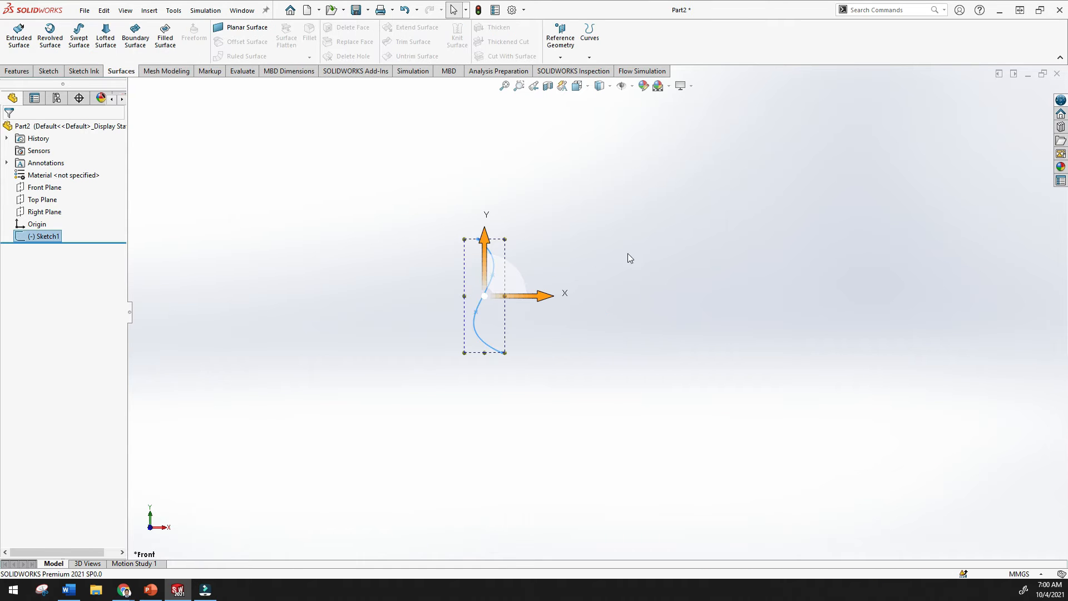
- Start an Extruded Surface from the S-shaped spline and stretch its blind depth to 25 mm
mouse_move(711, 222)
middle_down()
mouse_move(660, 257)
mouse_move(685, 220)
mouse_move(746, 258)
mouse_move(749, 233)
middle_up()
click(732, 236)
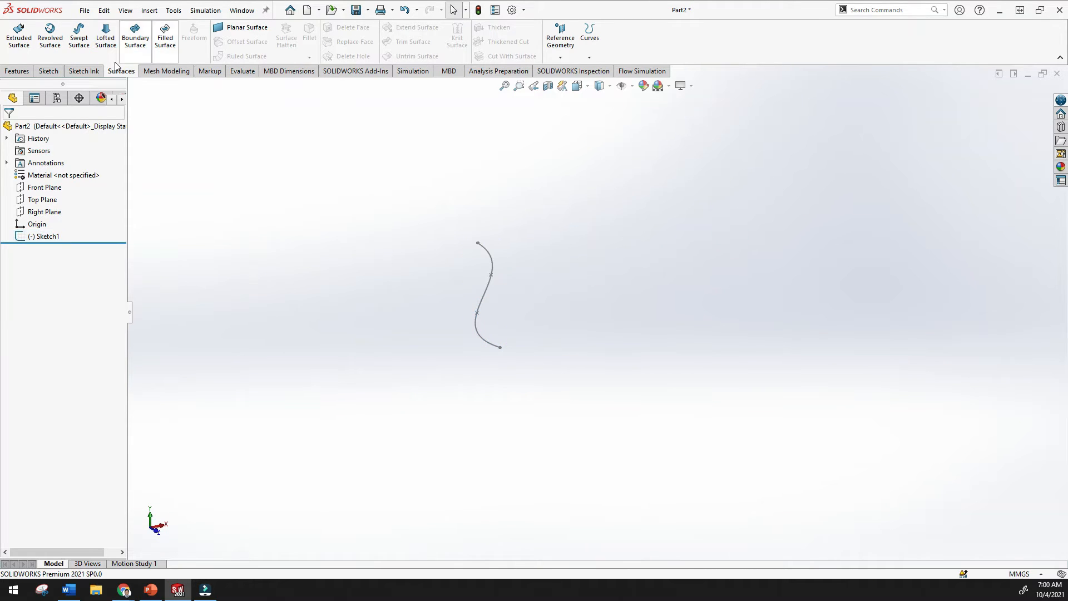
click(20, 48)
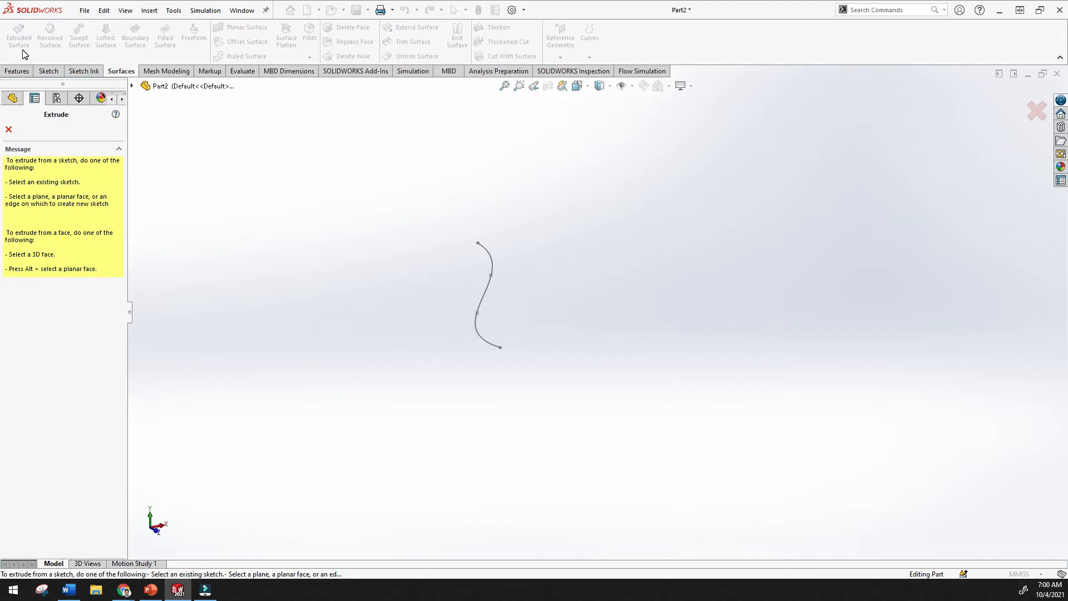
click(486, 288)
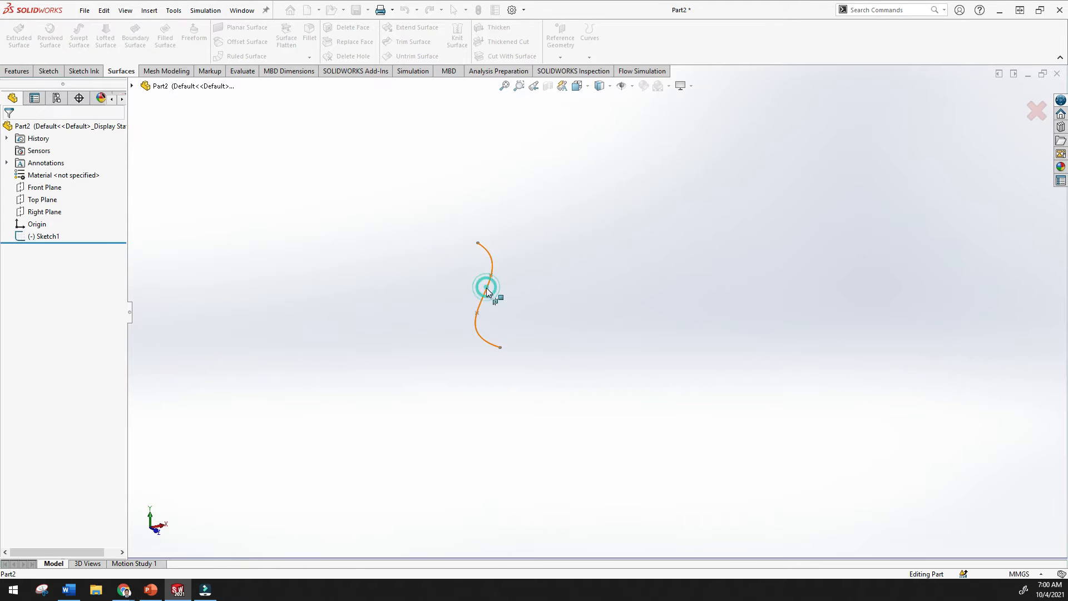
middle_drag(657, 241, 545, 314)
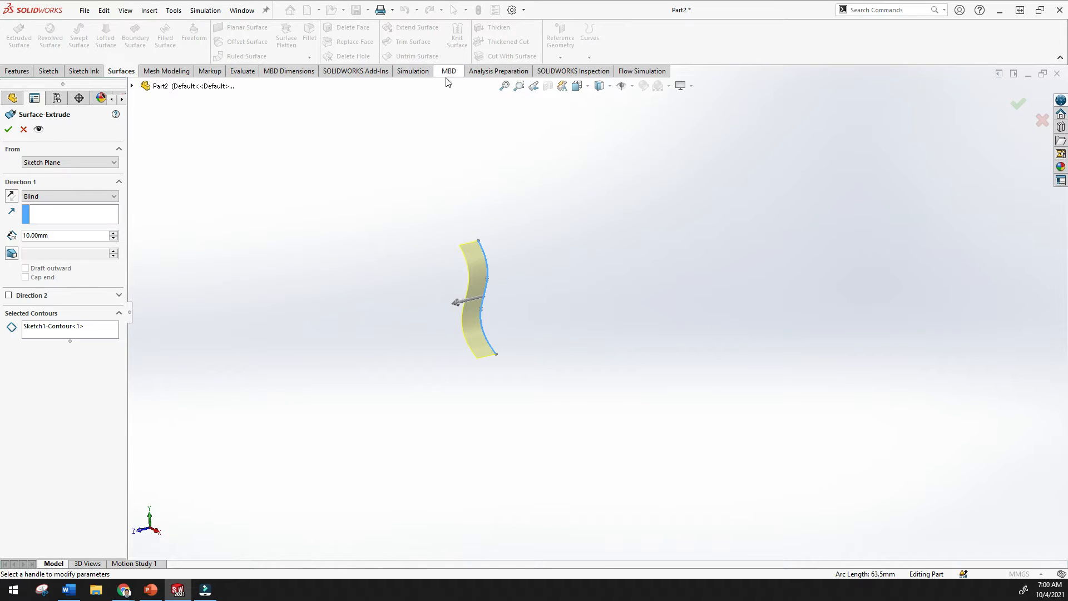
click(504, 86)
mouse_move(660, 312)
middle_down()
mouse_move(622, 328)
mouse_move(641, 303)
mouse_move(666, 295)
middle_up()
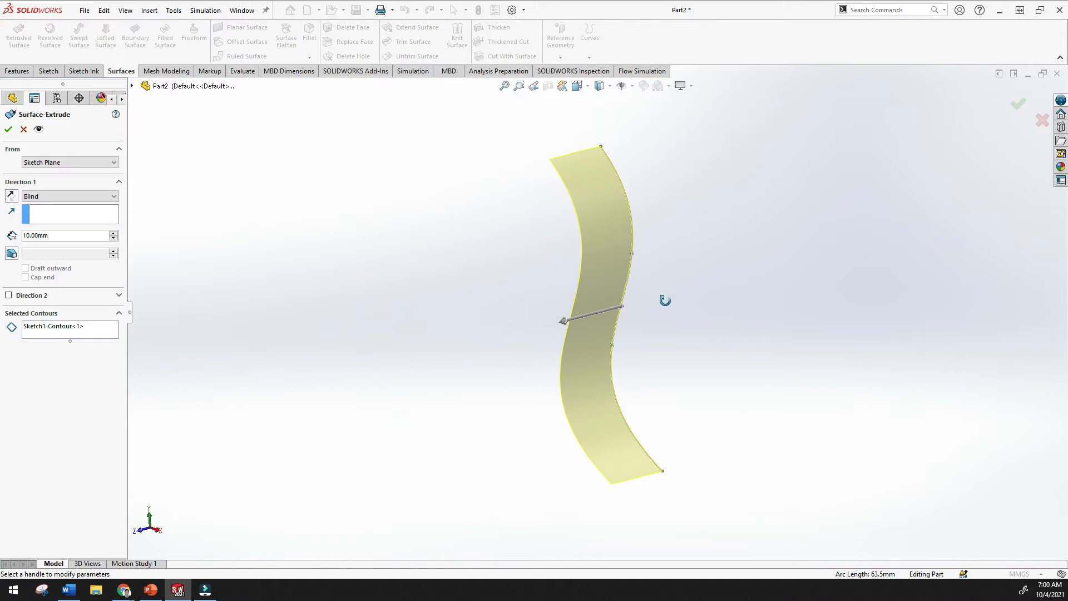
mouse_move(568, 322)
mouse_down()
mouse_move(503, 334)
mouse_move(442, 312)
mouse_up()
- Set the surface extrusion's blind depth to 35 mm
mouse_move(441, 312)
middle_down()
mouse_move(558, 305)
mouse_move(658, 263)
middle_up()
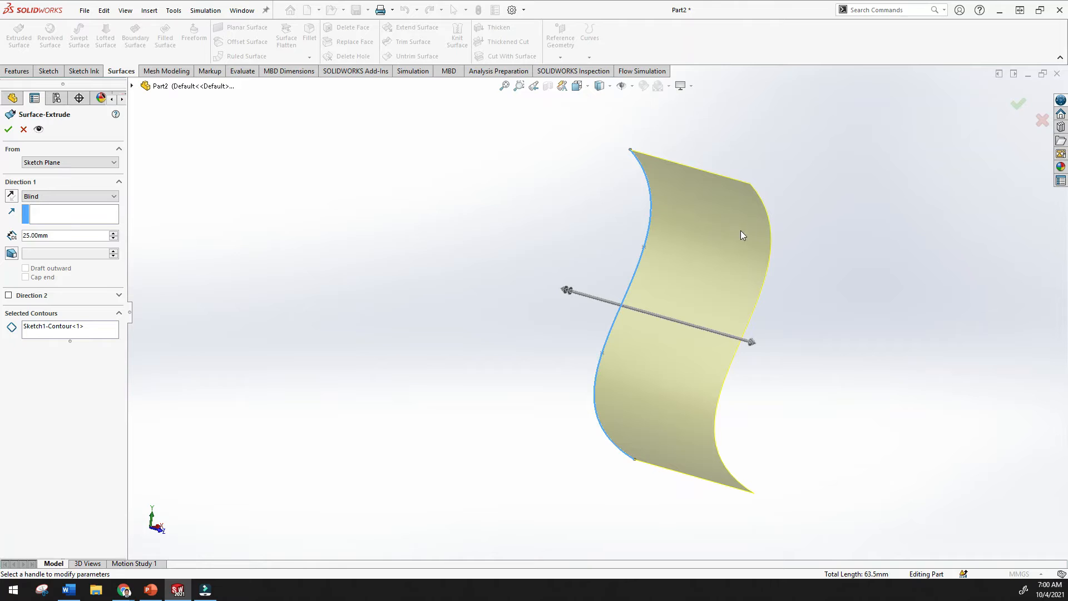
middle_drag(707, 232, 533, 262)
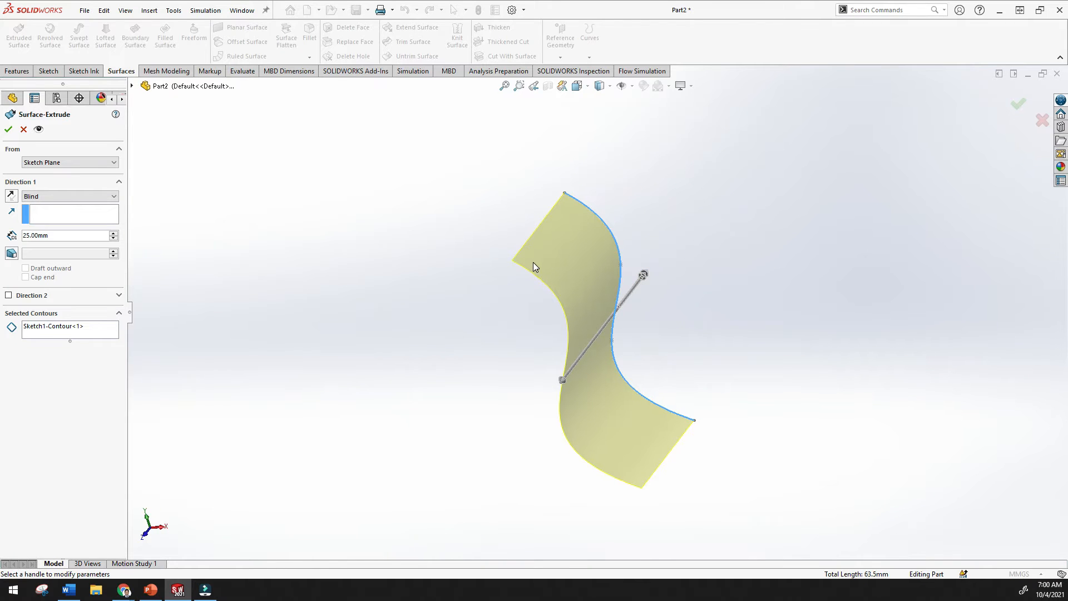
middle_drag(402, 283, 99, 260)
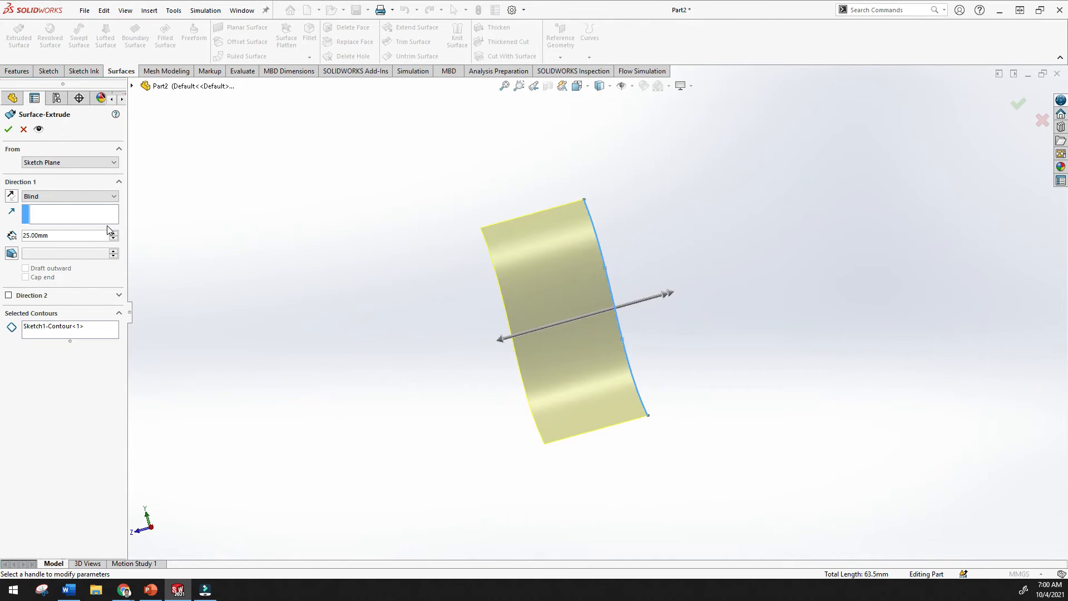
click(112, 233)
click(112, 233)
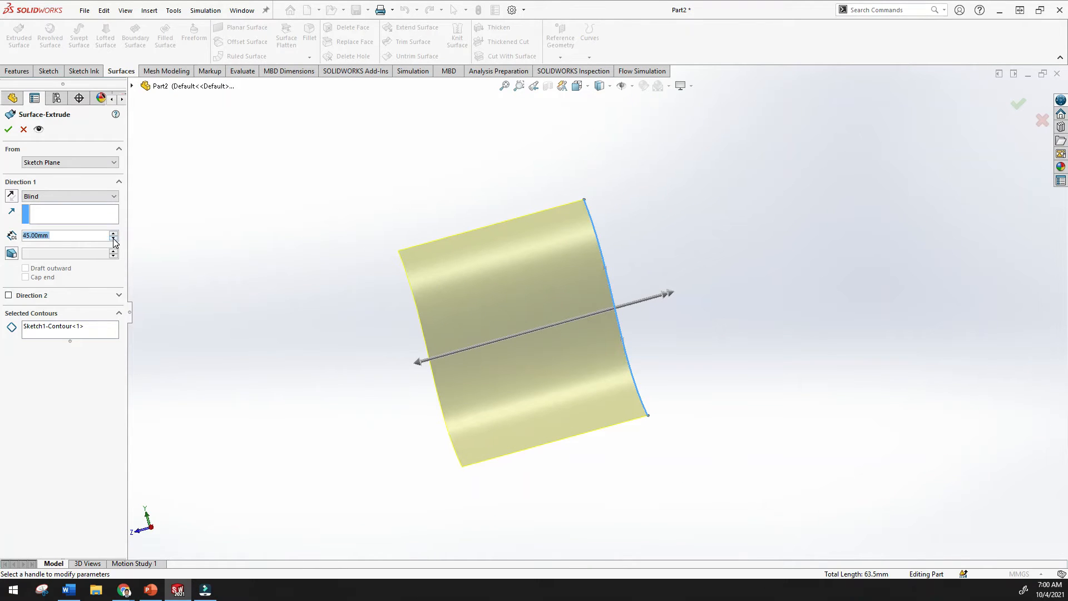
click(114, 238)
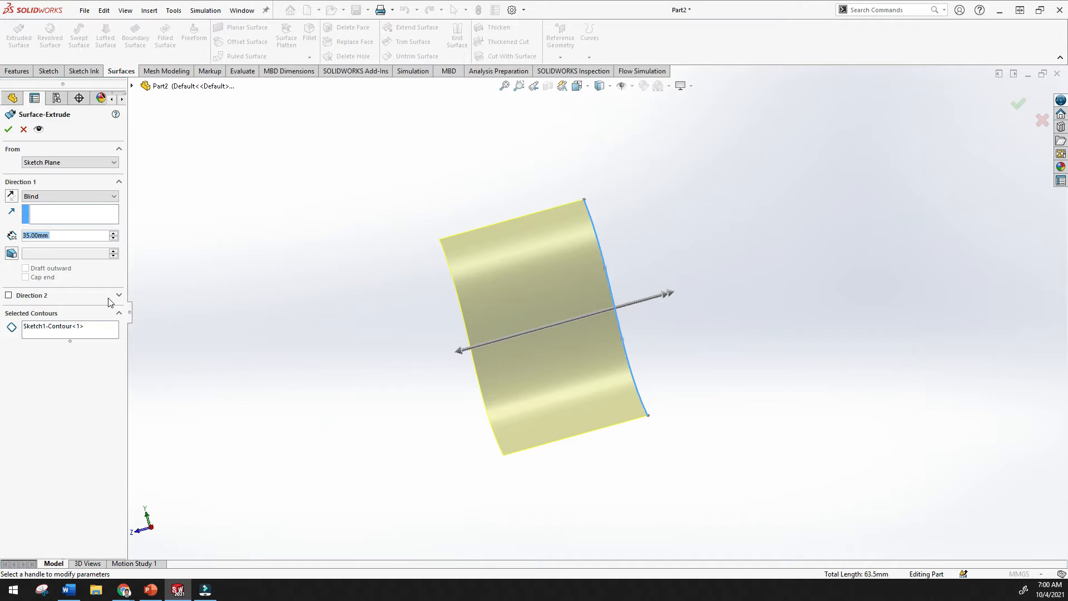
- Examine the available start conditions and Direction 1 end conditions of the surface extrusion, keeping Sketch Plane and Blind
click(112, 164)
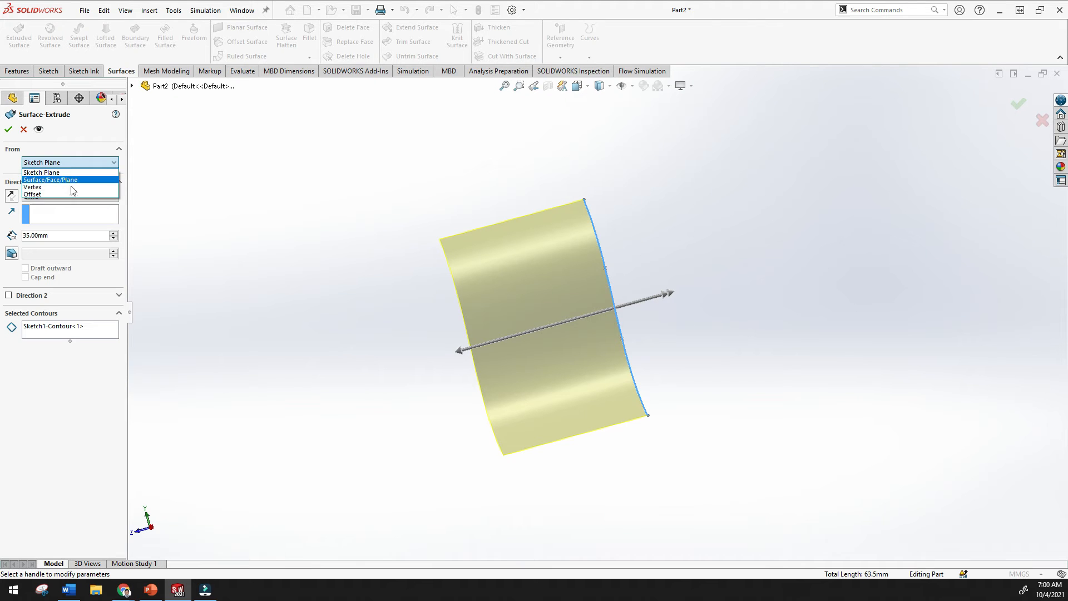
click(93, 167)
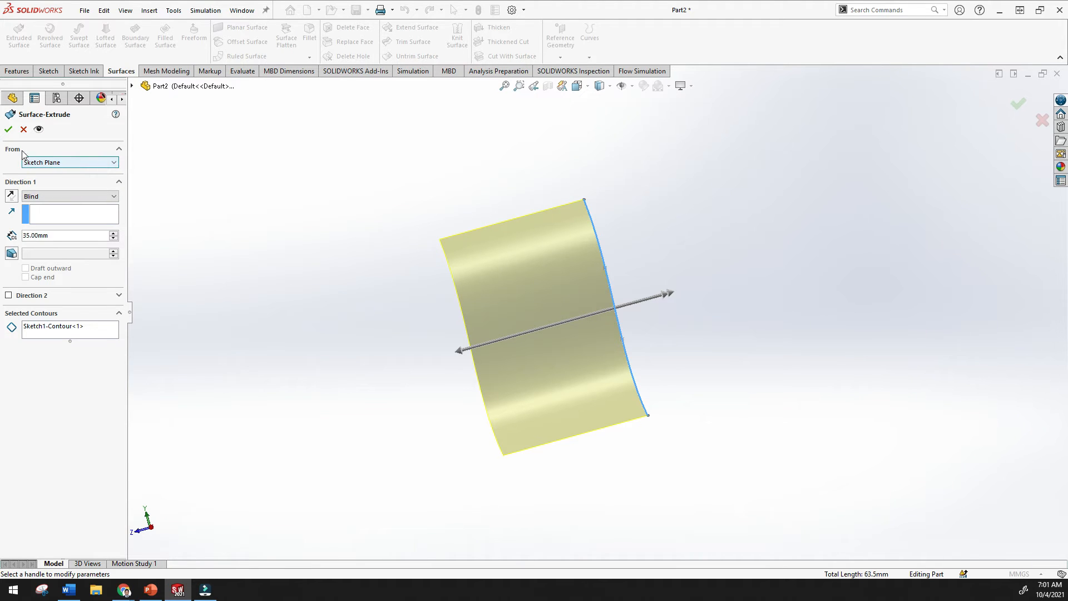
click(71, 196)
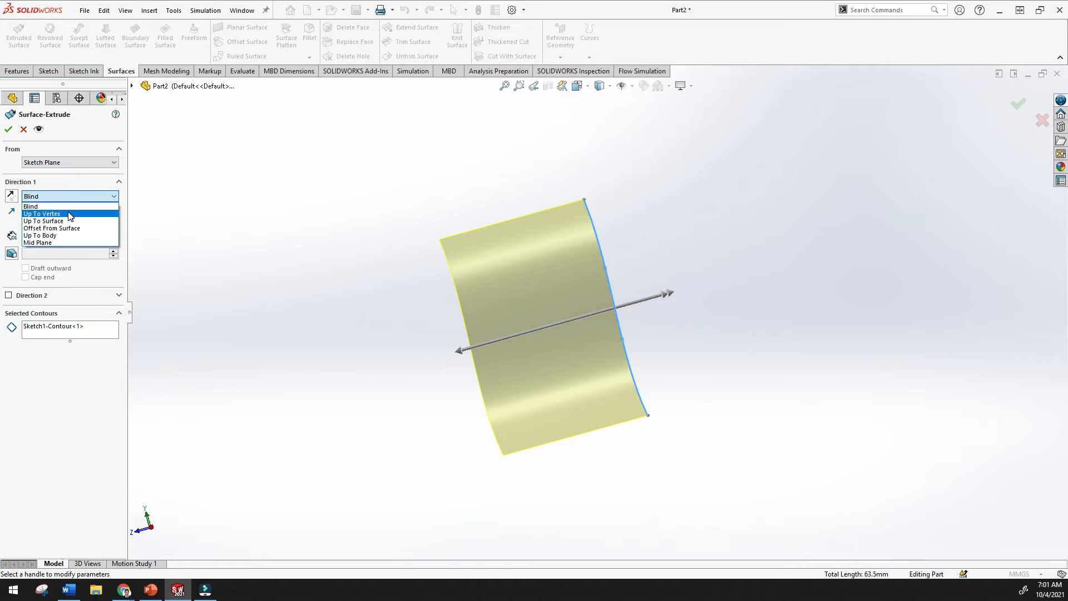
click(100, 204)
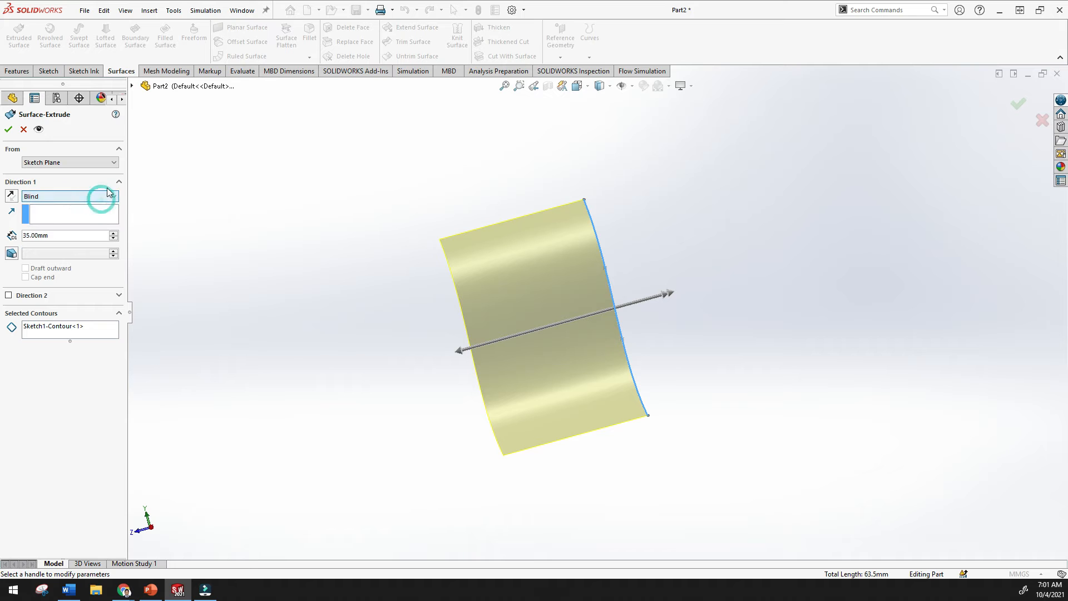
click(17, 71)
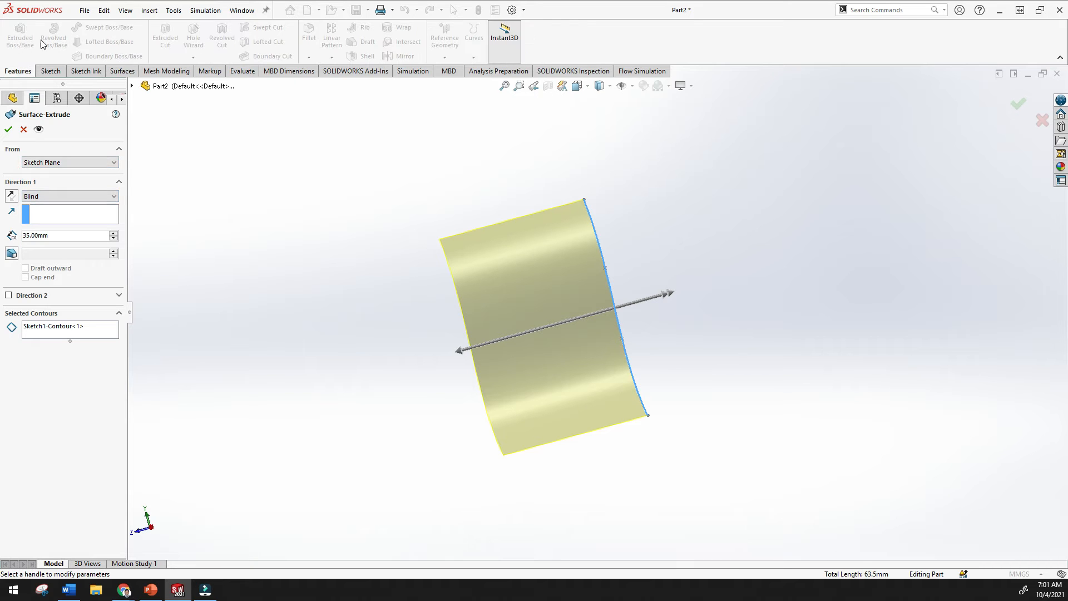
click(122, 71)
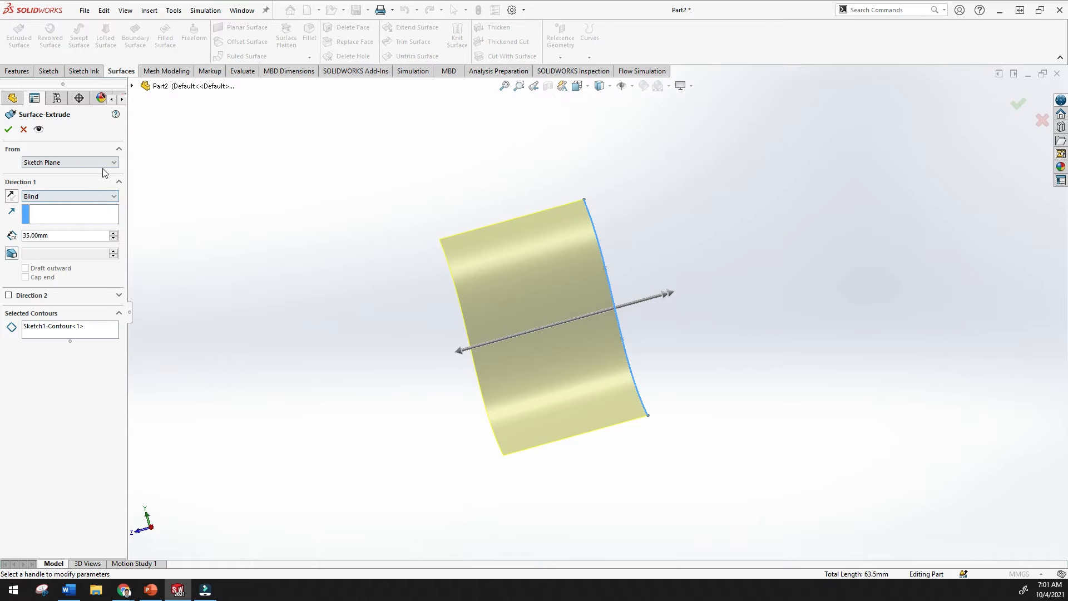
click(82, 217)
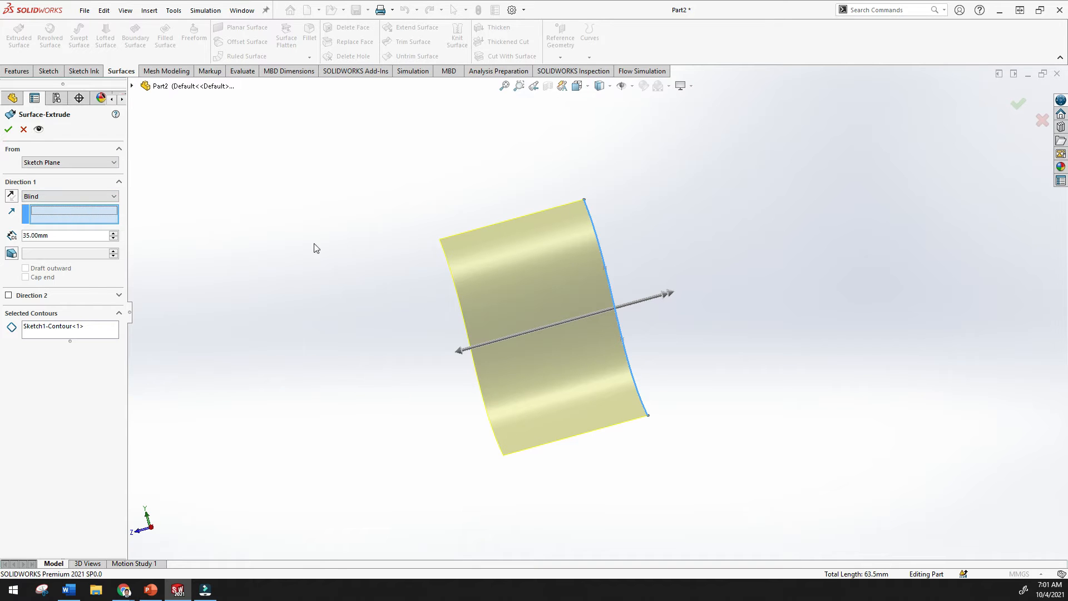
- Change the surface extrusion's end condition to Mid Plane and set its depth to 45 mm
click(104, 196)
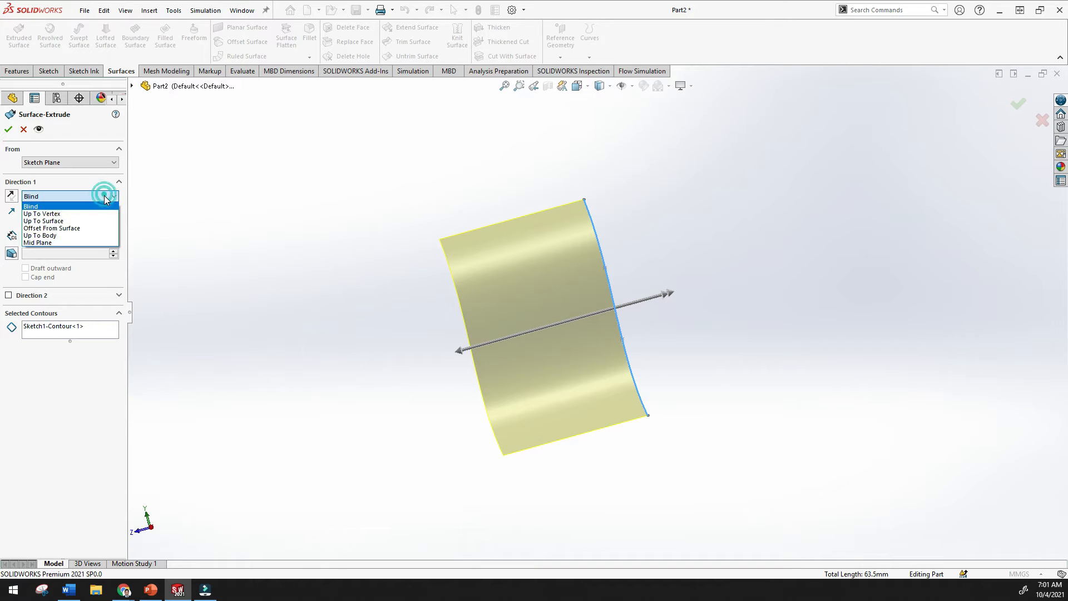
click(83, 243)
drag(666, 293, 548, 321)
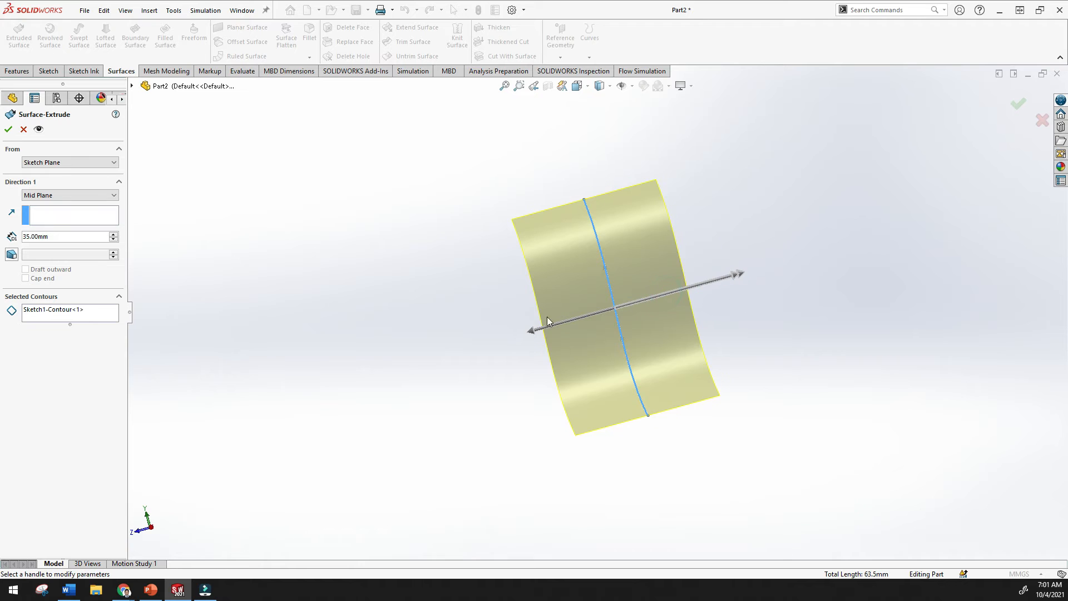
click(114, 239)
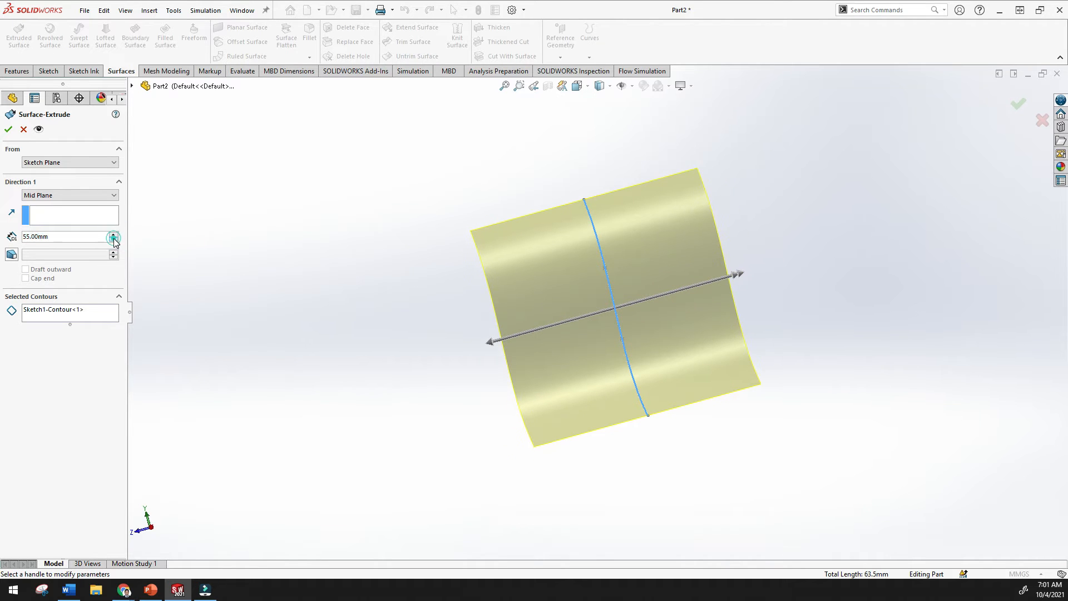
click(114, 234)
click(115, 240)
click(114, 240)
click(113, 235)
click(114, 234)
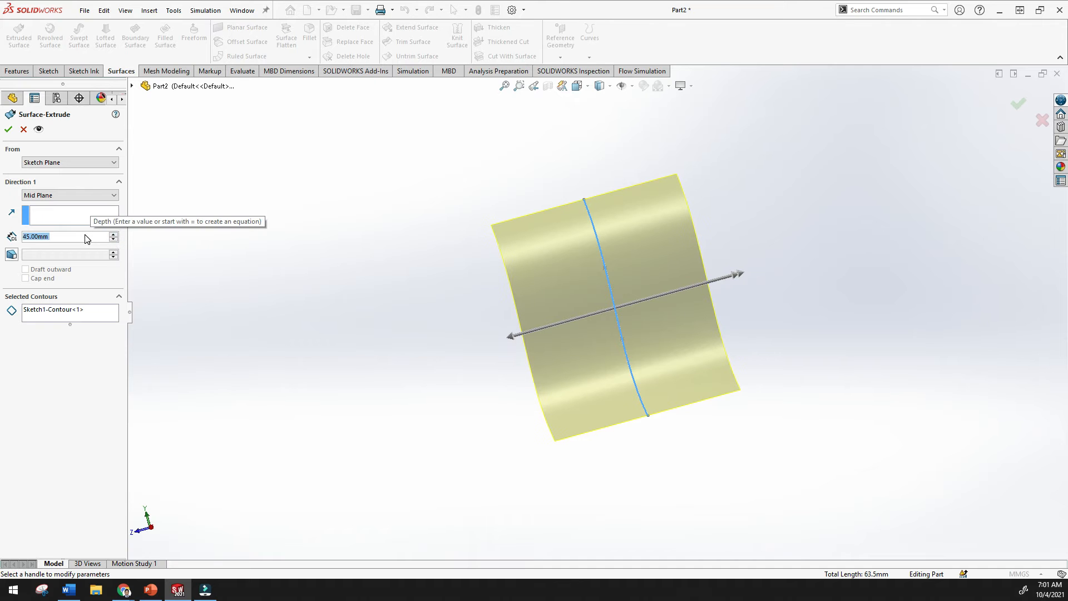
- Turn on draft for the surface extrusion and raise the draft angle to 9 degrees
click(10, 255)
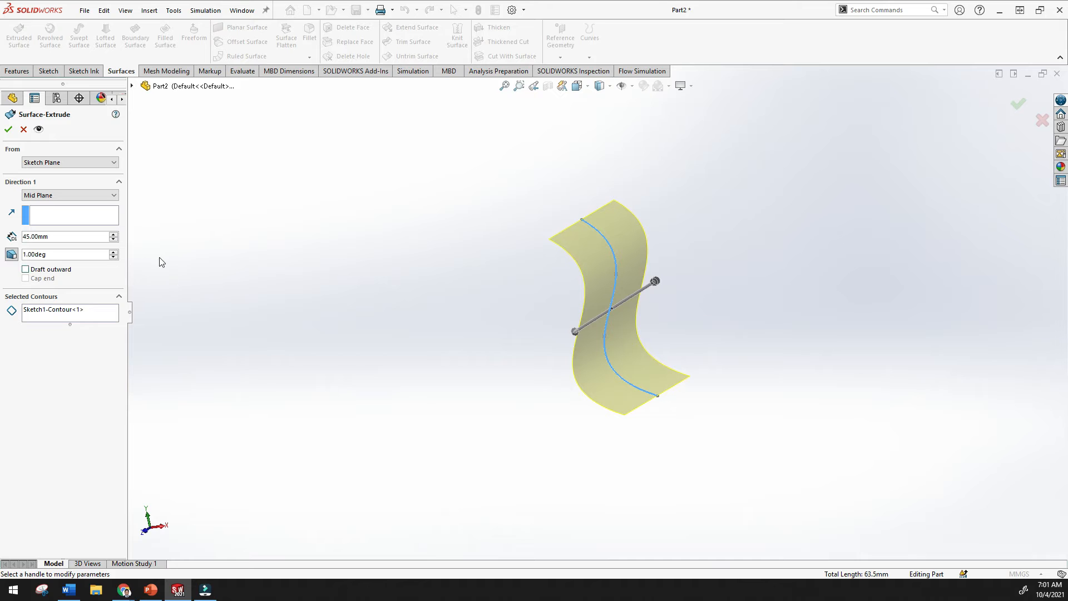
click(114, 252)
click(114, 252)
click(114, 252)
click(114, 252)
click(114, 252)
click(114, 252)
double_click(114, 252)
middle_drag(455, 274, 336, 324)
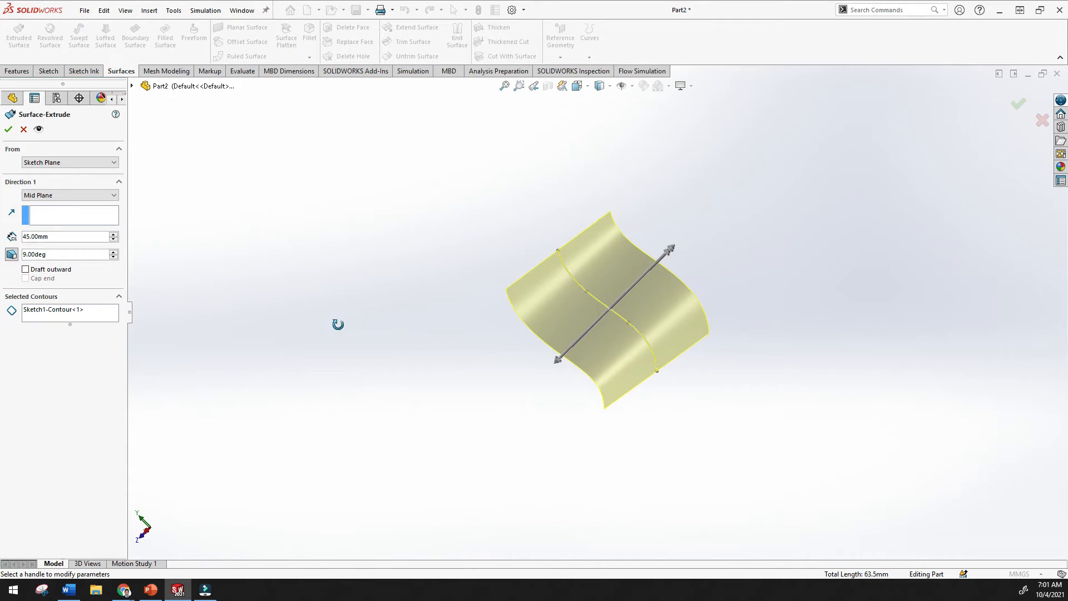
- Try the Draft outward option, turn it off again and increase the draft angle to 38 degrees
click(25, 270)
click(25, 269)
click(114, 252)
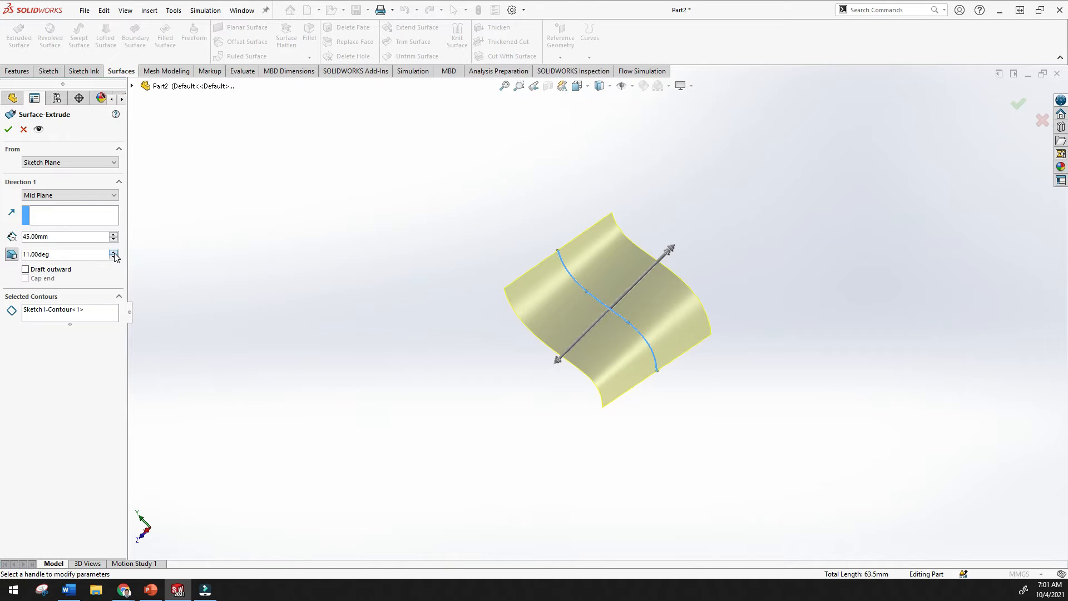
click(114, 253)
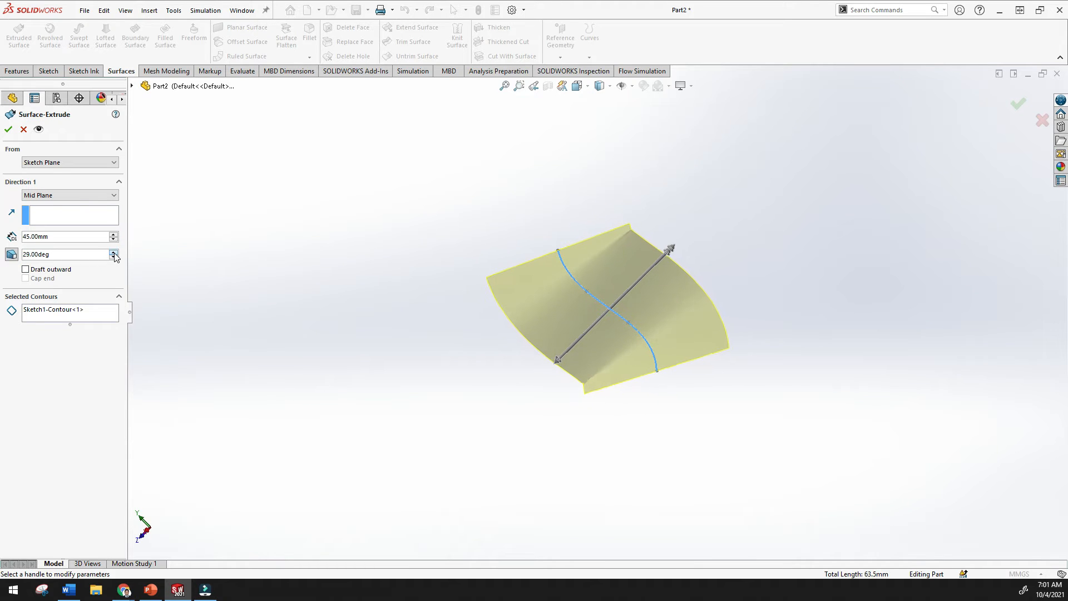
middle_drag(457, 312, 569, 242)
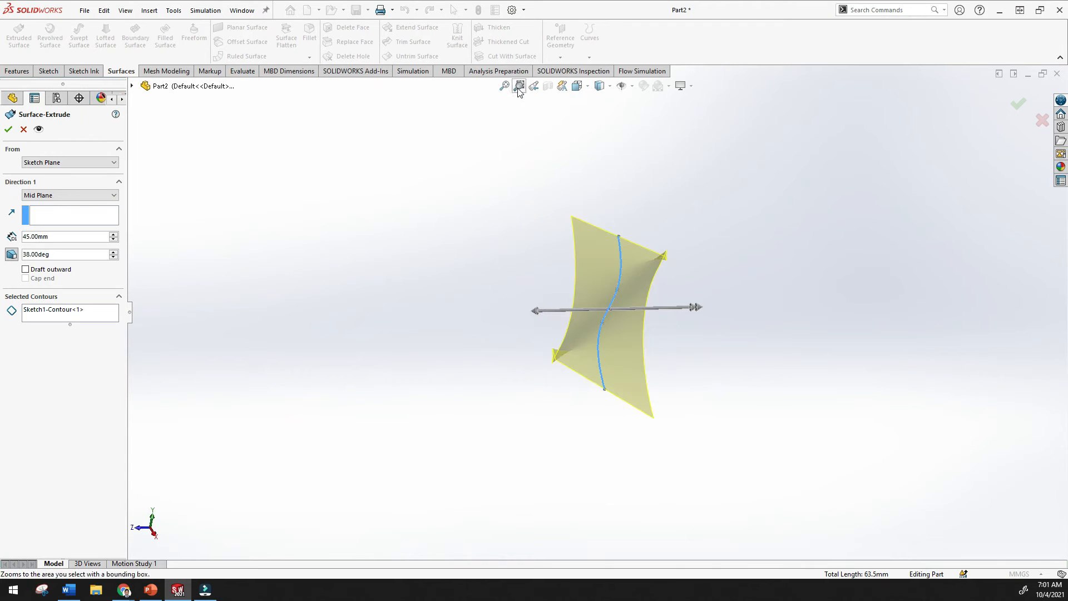
- Try a draft angle of 43 degrees on the surface extrusion and reduce it to 18 degrees
click(506, 86)
click(113, 252)
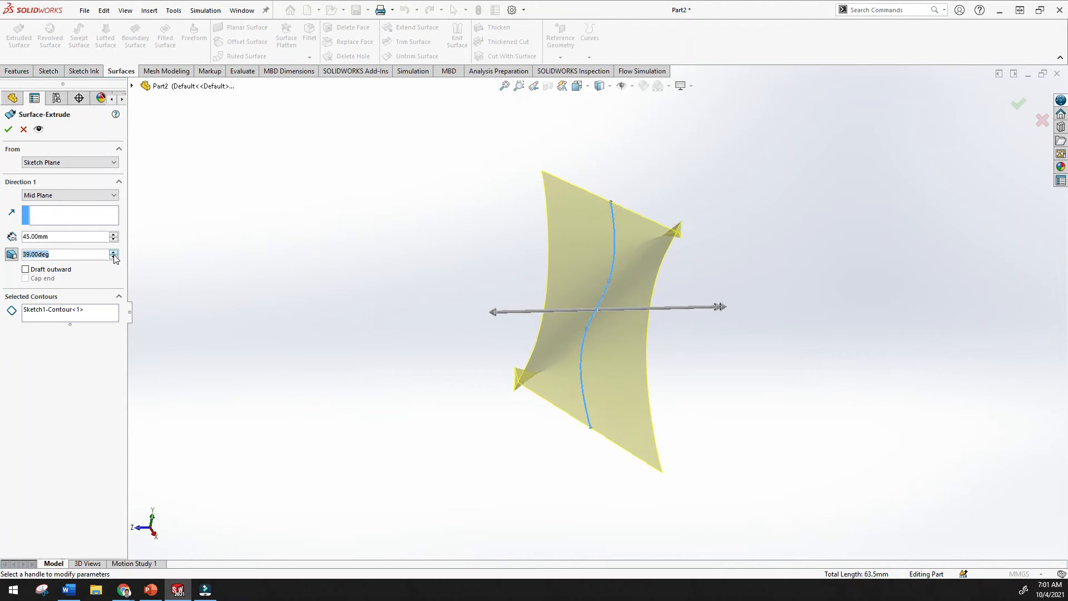
click(113, 252)
click(113, 252)
click(113, 257)
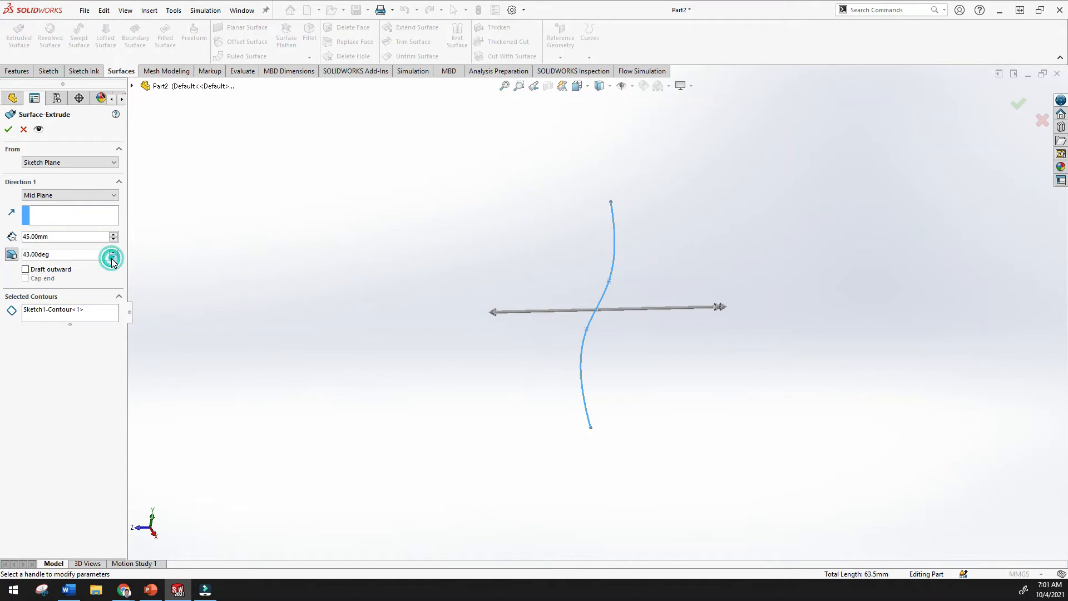
click(113, 257)
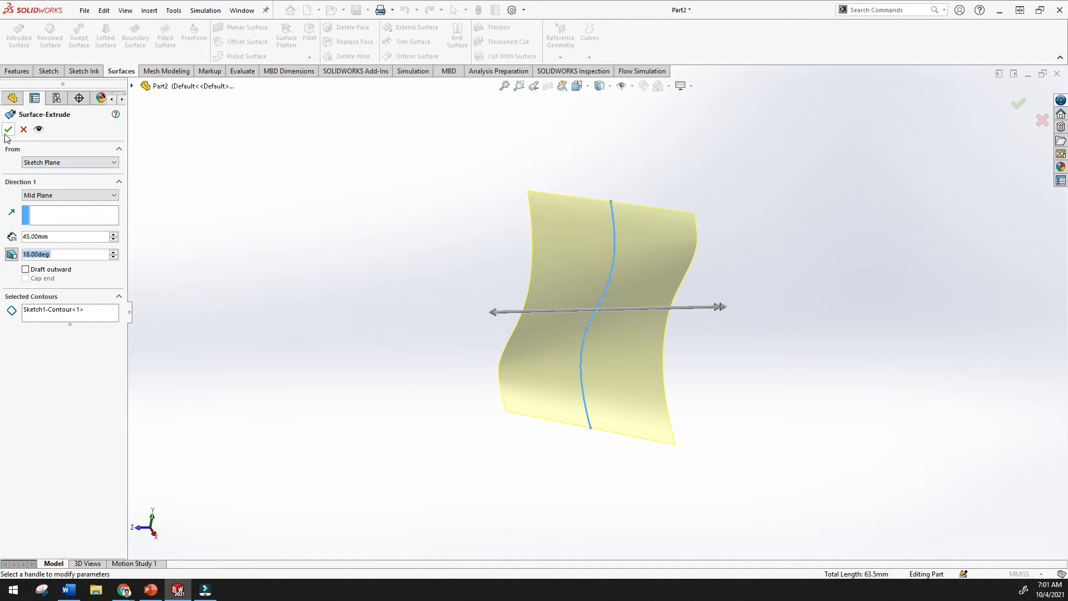
- Examine the drafted surface extrusion in the detailed preview and return to the feature settings
click(38, 130)
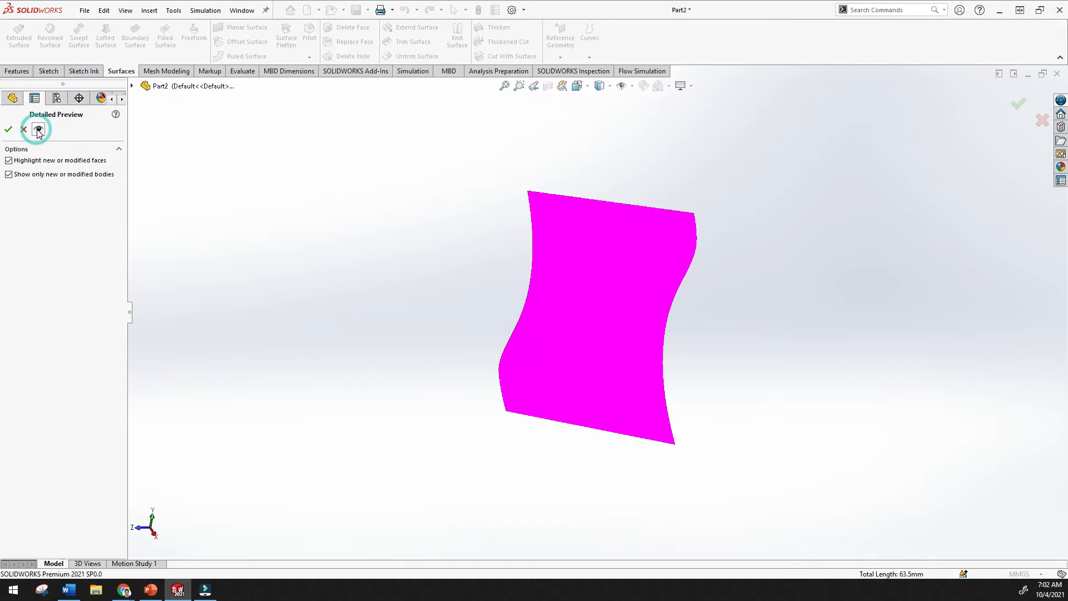
middle_drag(367, 194, 326, 189)
click(41, 131)
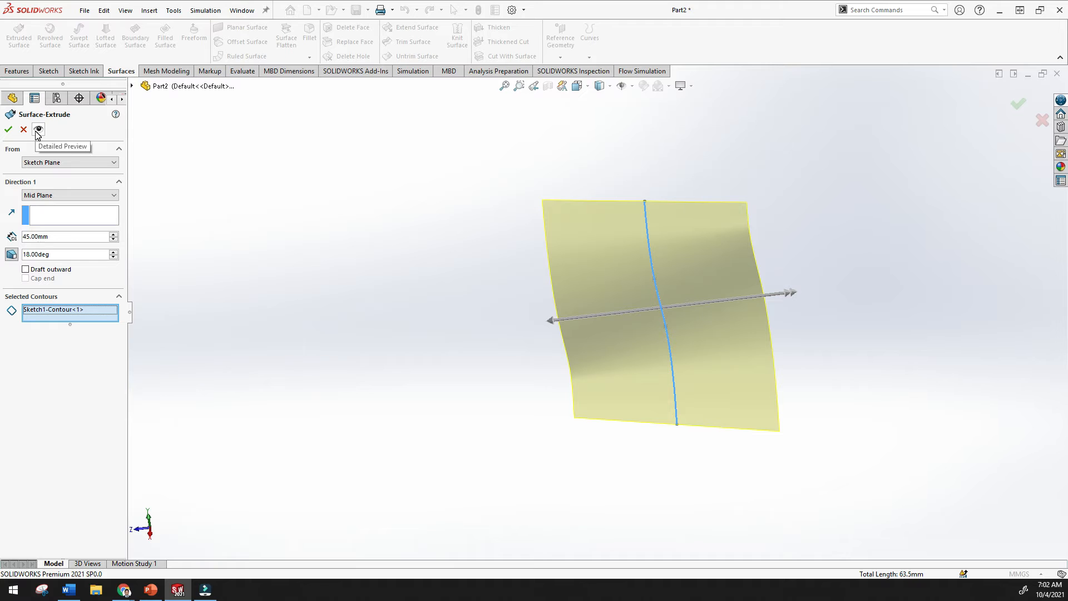
mouse_move(481, 320)
middle_down()
mouse_move(486, 305)
mouse_move(481, 328)
middle_up()
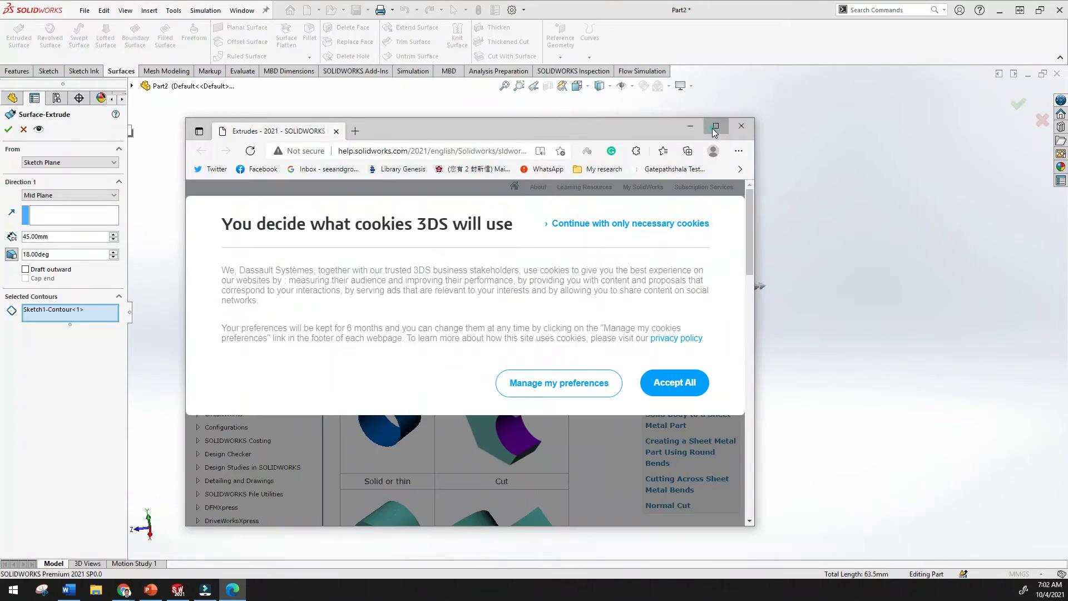
- Read the SOLIDWORKS Help topic on extrudes in the browser, accepting all cookies, and return to the part
click(714, 127)
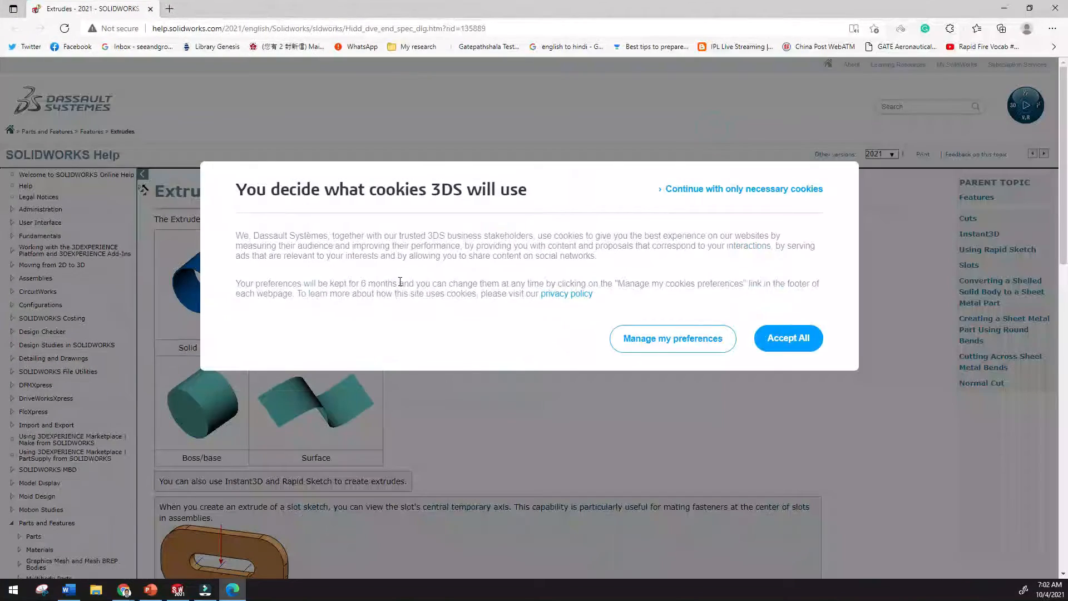
click(779, 339)
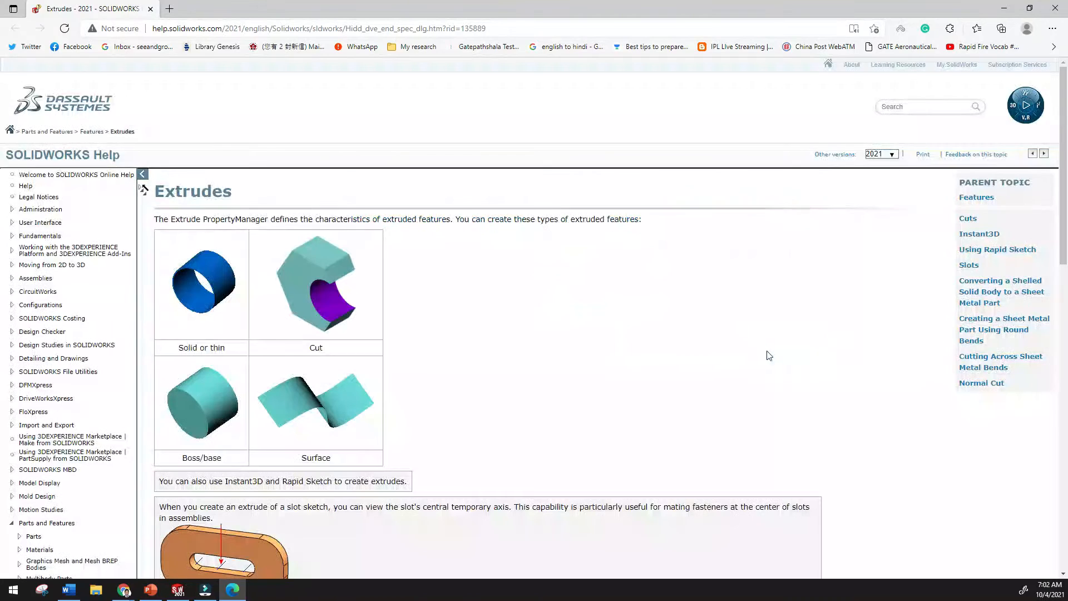
scroll(261, 286, down, 10)
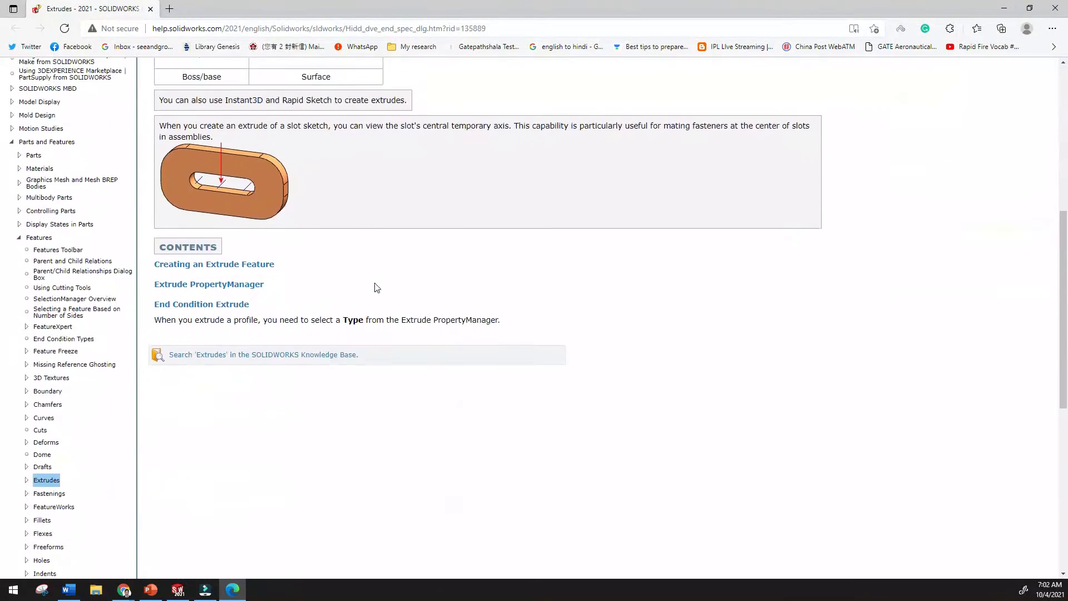
scroll(298, 298, up, 10)
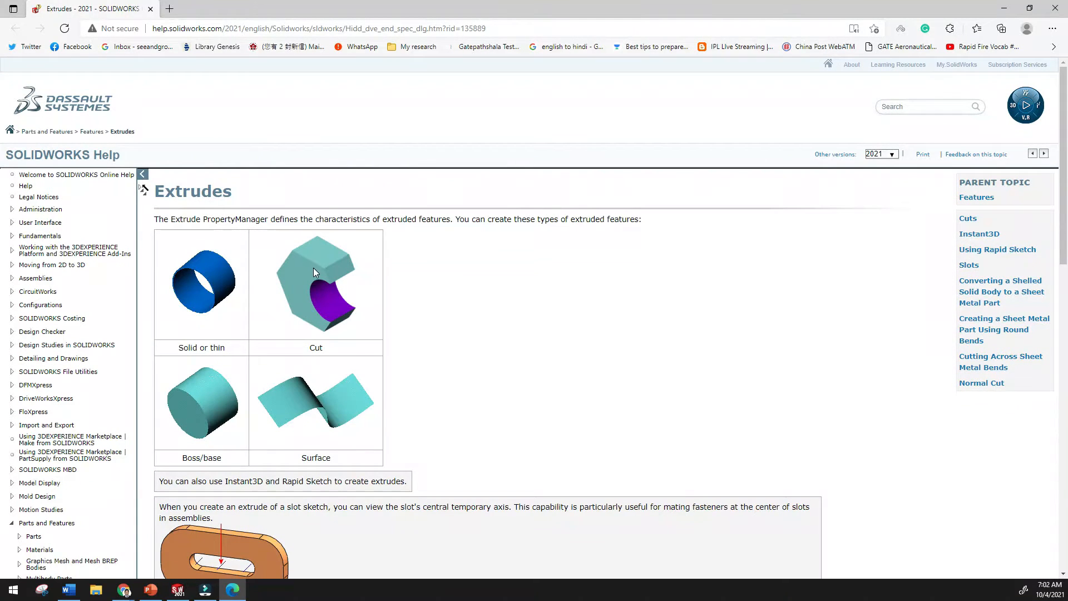
click(1004, 10)
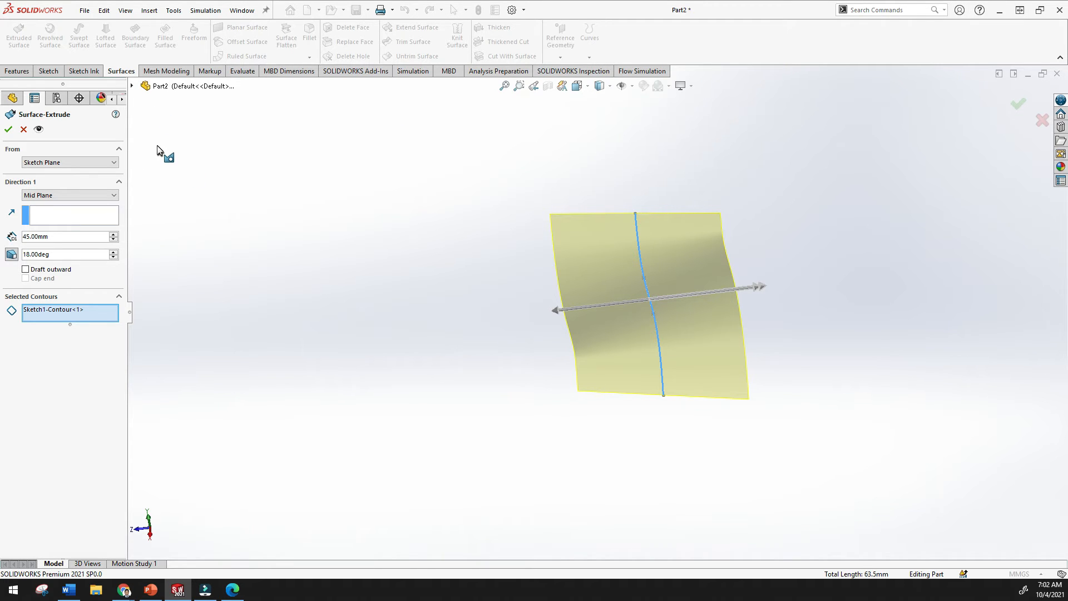
- Accept the drafted mid-plane surface extrusion and inspect the finished surface from several angles
click(10, 130)
mouse_move(349, 265)
middle_down()
mouse_move(404, 230)
mouse_move(441, 260)
middle_up()
click(440, 261)
click(504, 85)
mouse_move(485, 218)
middle_down()
mouse_move(643, 291)
mouse_move(486, 333)
mouse_move(420, 314)
mouse_move(458, 441)
mouse_move(500, 341)
mouse_move(501, 400)
mouse_move(606, 239)
mouse_move(653, 253)
mouse_move(699, 169)
mouse_move(632, 165)
mouse_move(676, 201)
mouse_move(675, 211)
middle_up()
click(16, 72)
click(121, 71)
middle_drag(489, 231, 398, 395)
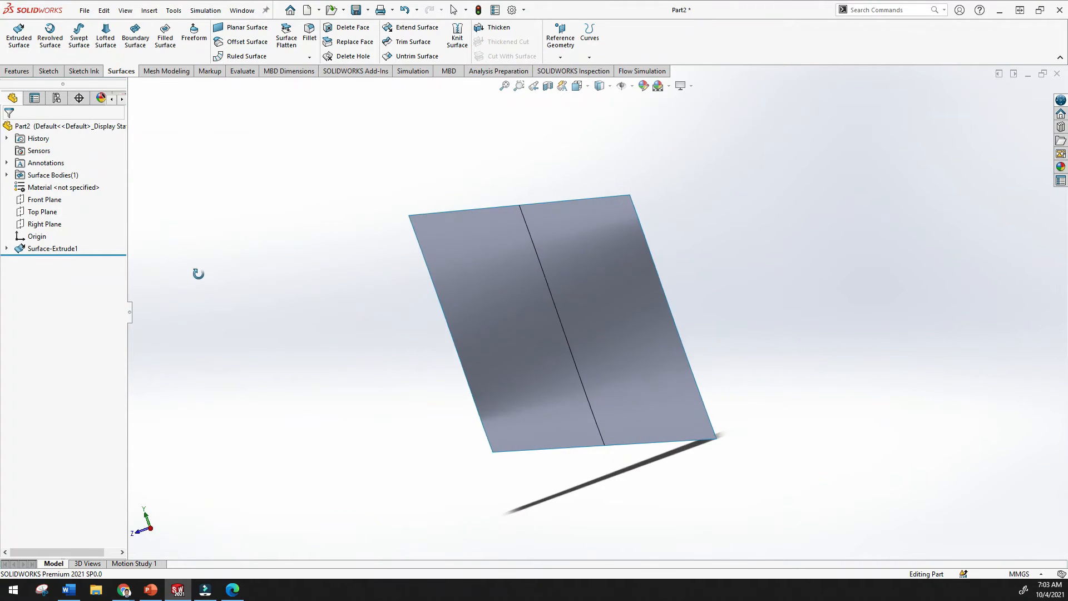
middle_drag(267, 279, 303, 306)
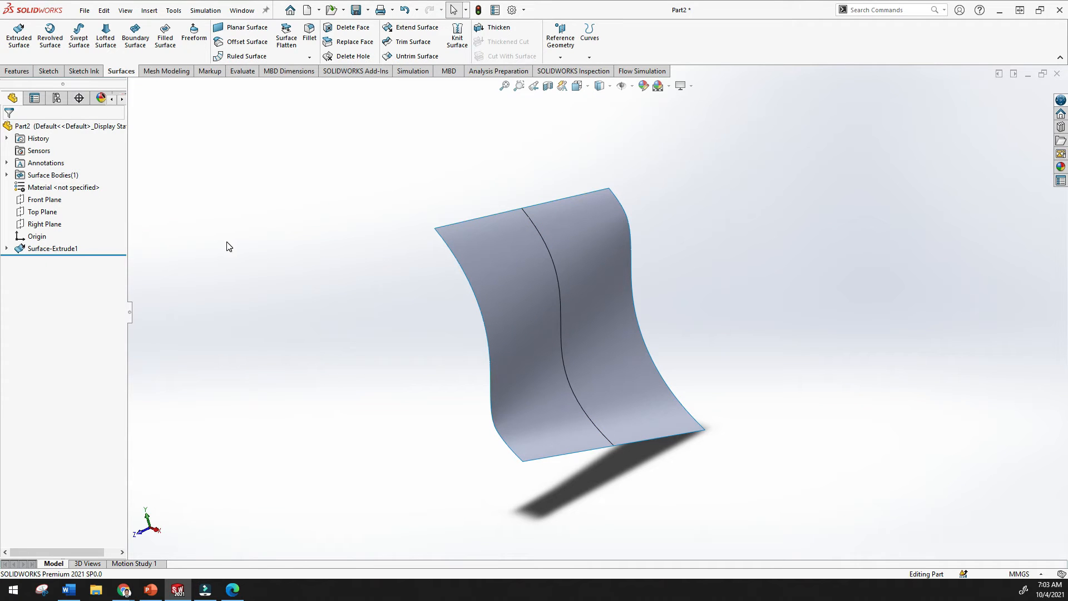
mouse_move(228, 240)
middle_down()
mouse_move(248, 196)
mouse_move(238, 244)
middle_up()
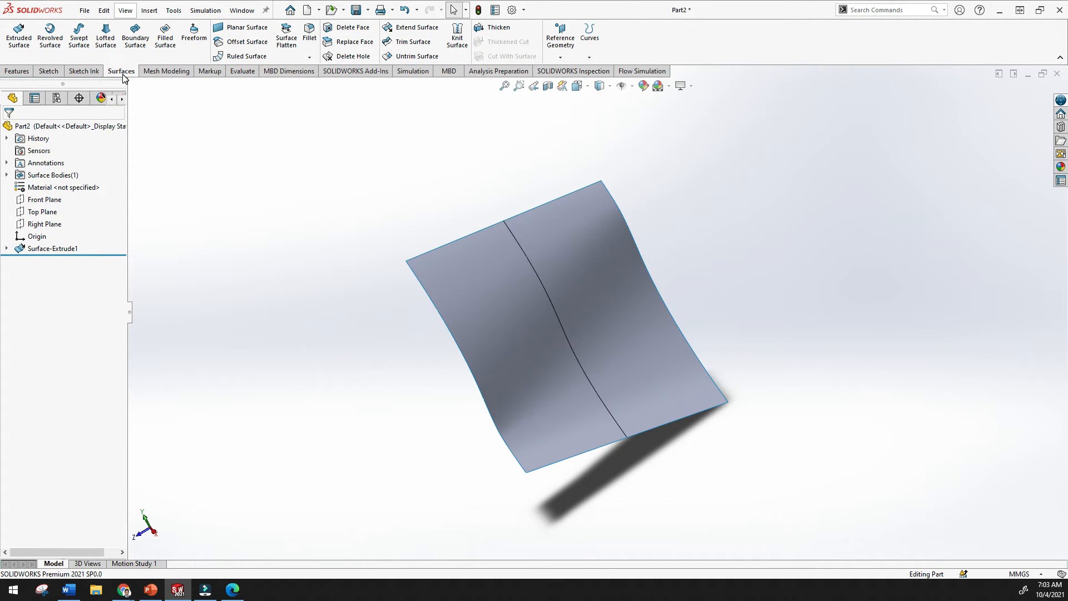
- Start a new sketch on the Top Plane and draw an open S-shaped spline through five points to the right of the extruded surface
click(49, 200)
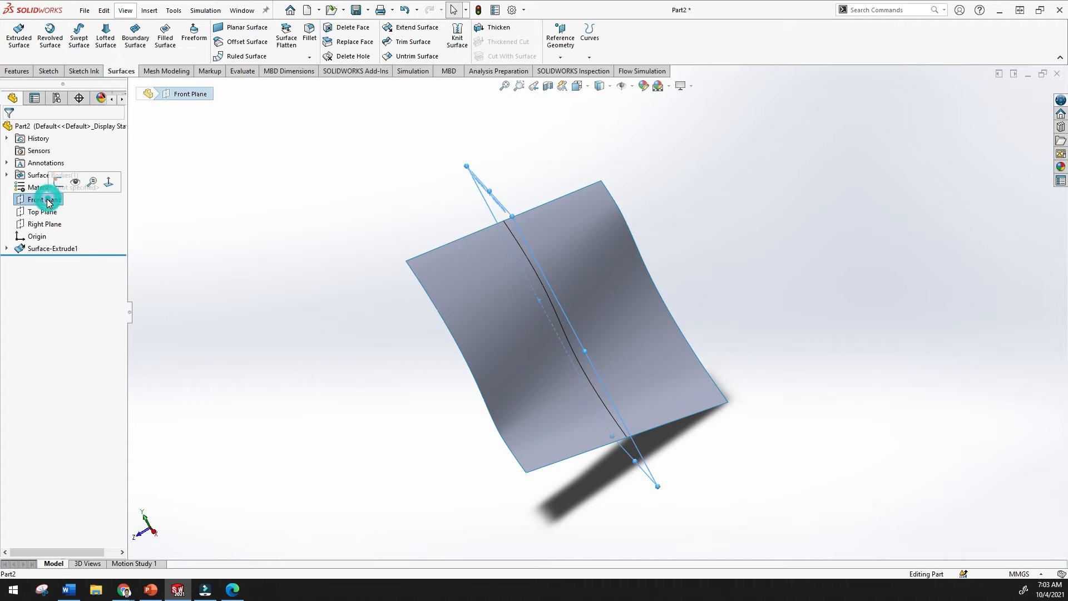
click(43, 216)
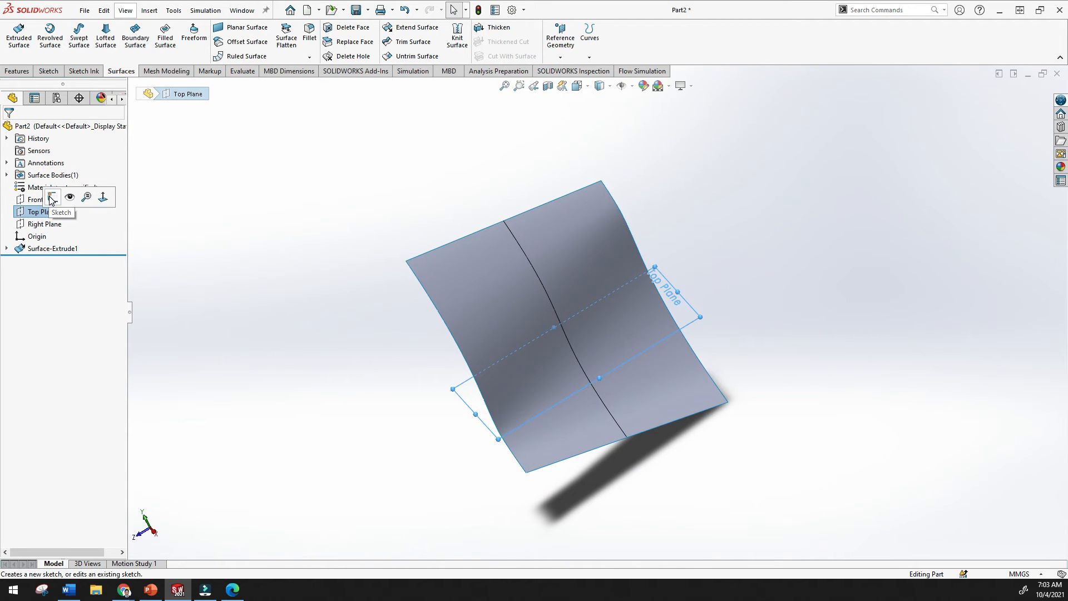
click(51, 199)
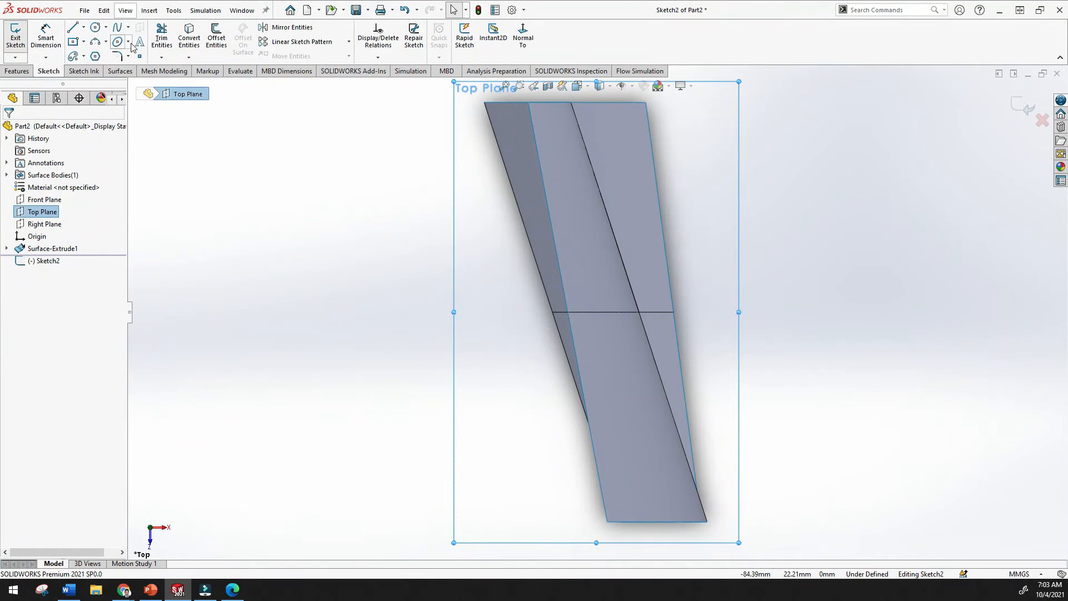
click(117, 28)
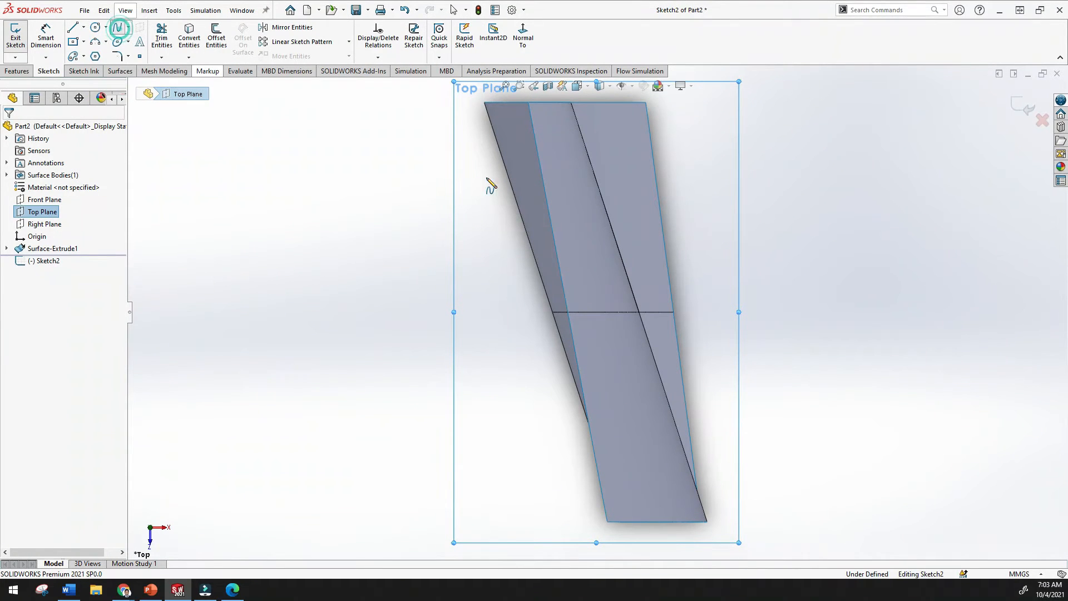
click(812, 172)
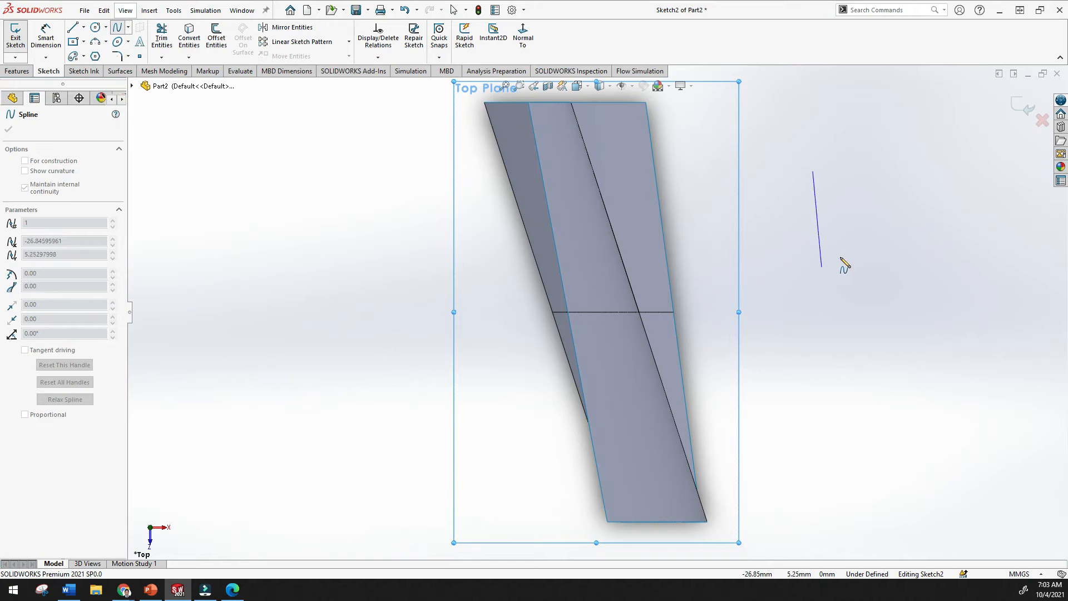
click(850, 240)
click(860, 301)
click(805, 395)
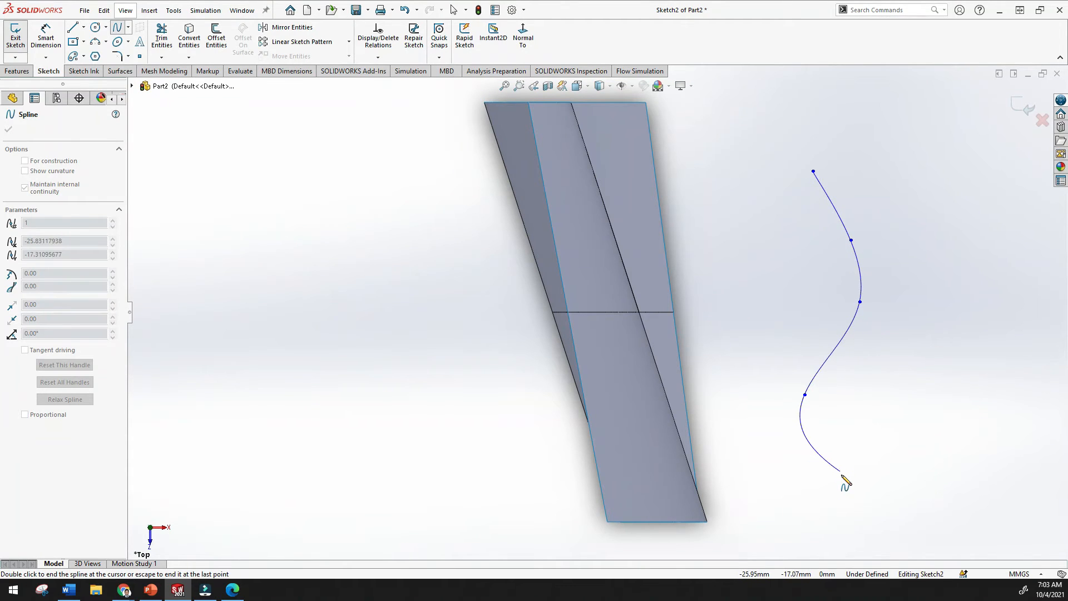
click(842, 481)
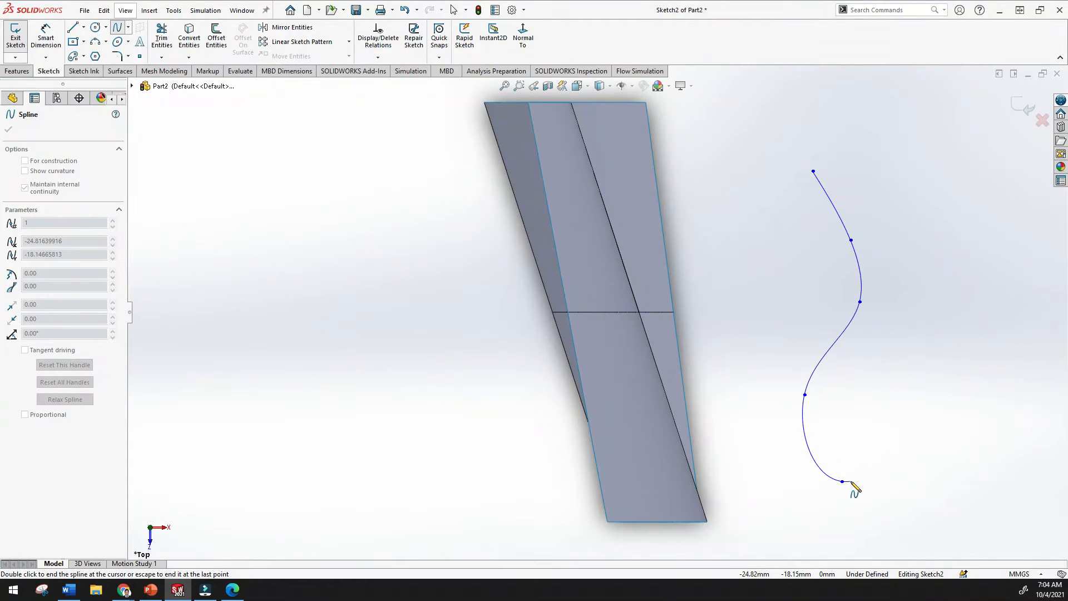
key(Escape)
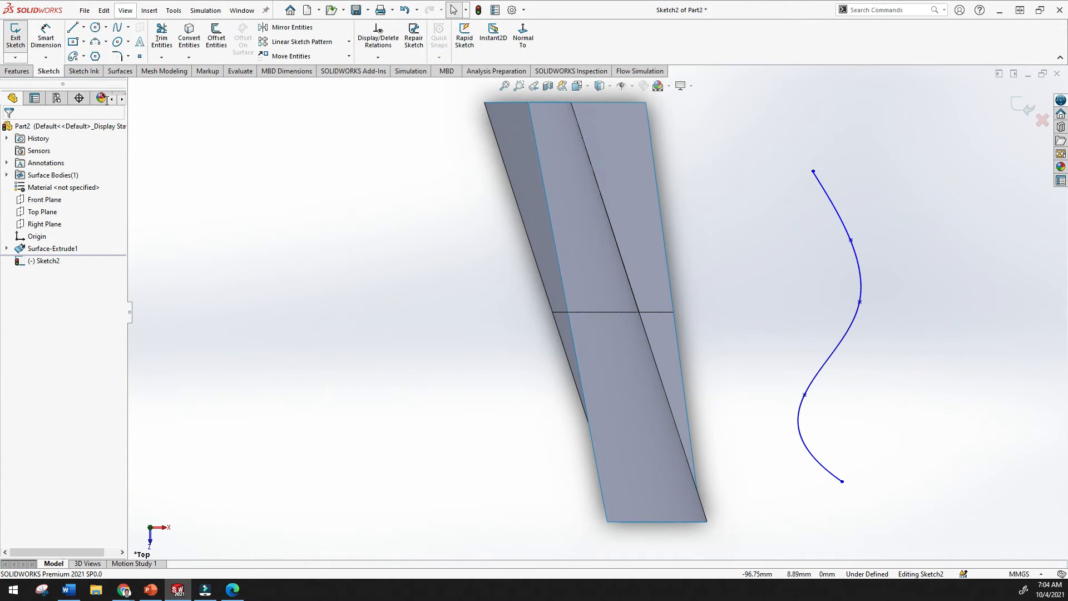
- Draw a vertical centerline about 13.4 mm long ending at the origin, to the right of the spline, and exit the sketch
click(83, 27)
click(102, 55)
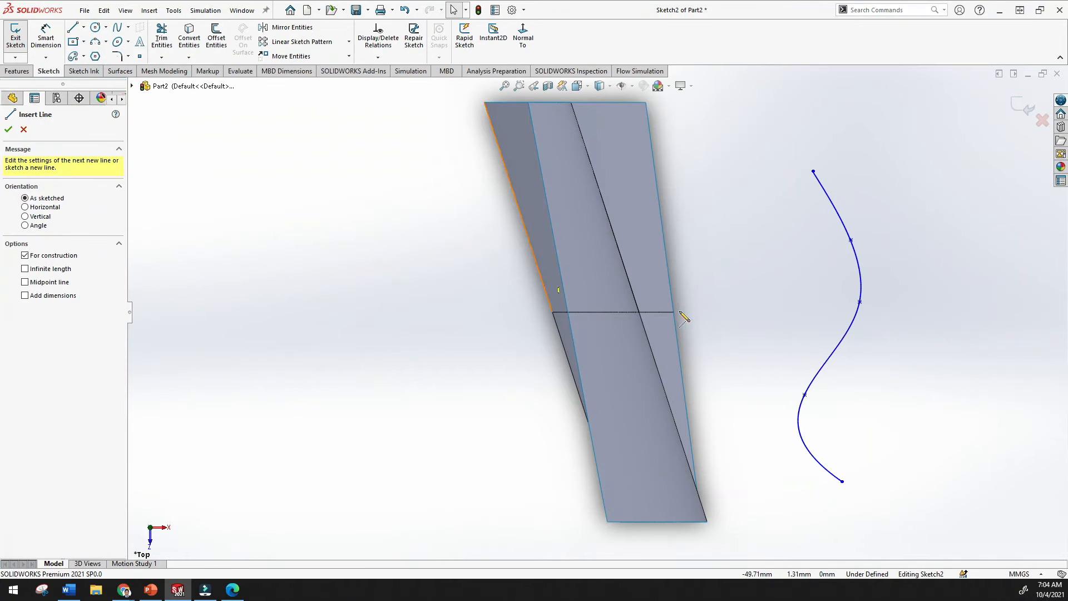
middle_drag(711, 313, 732, 293)
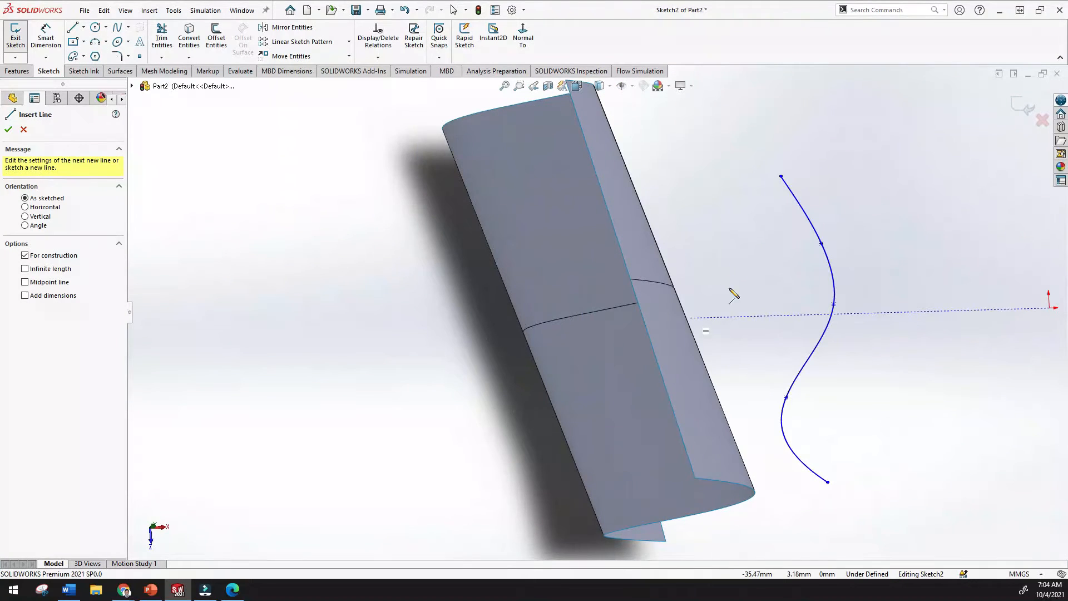
scroll(933, 313, up, 3)
scroll(873, 303, down, 3)
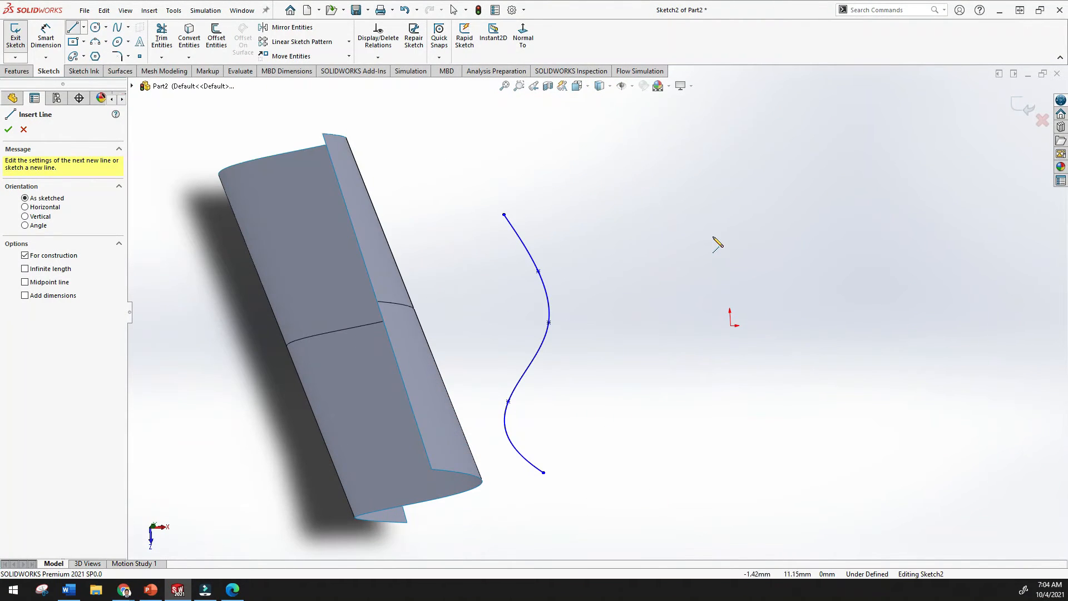
click(723, 222)
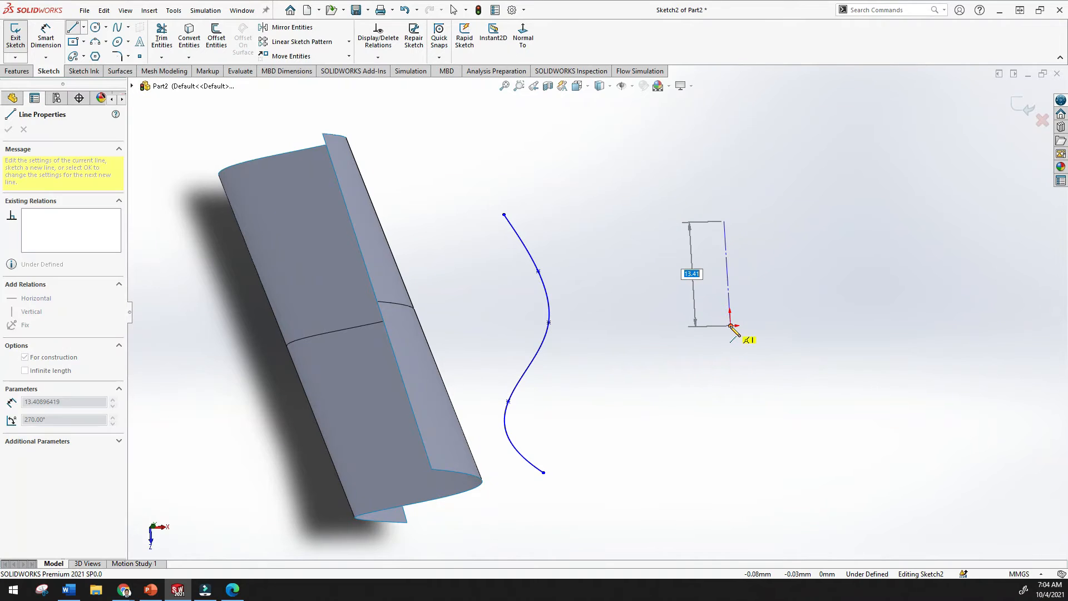
click(730, 326)
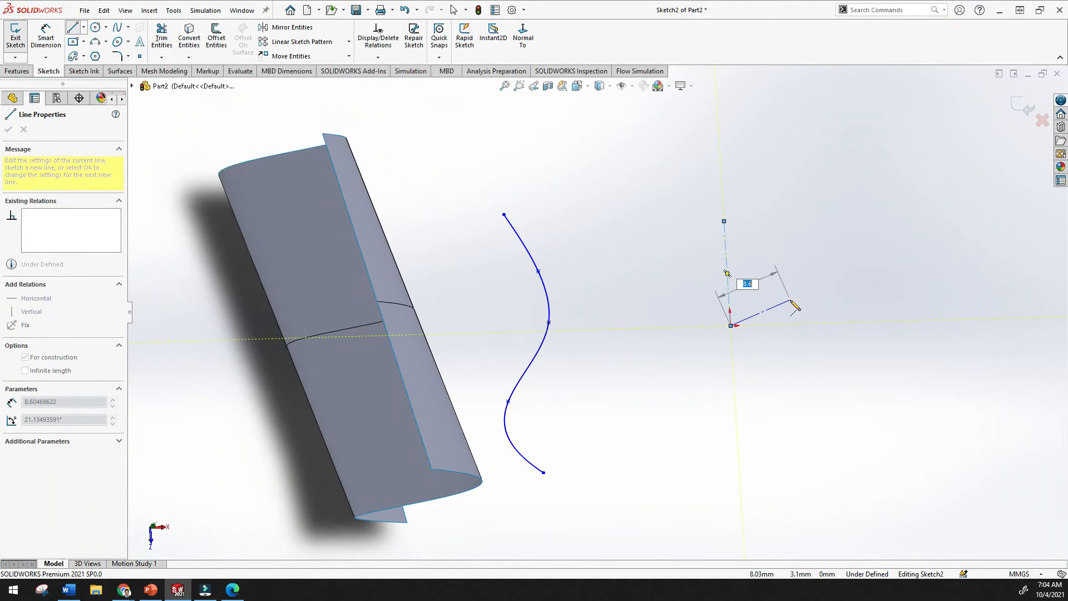
key(Escape)
key(Escape)
click(522, 35)
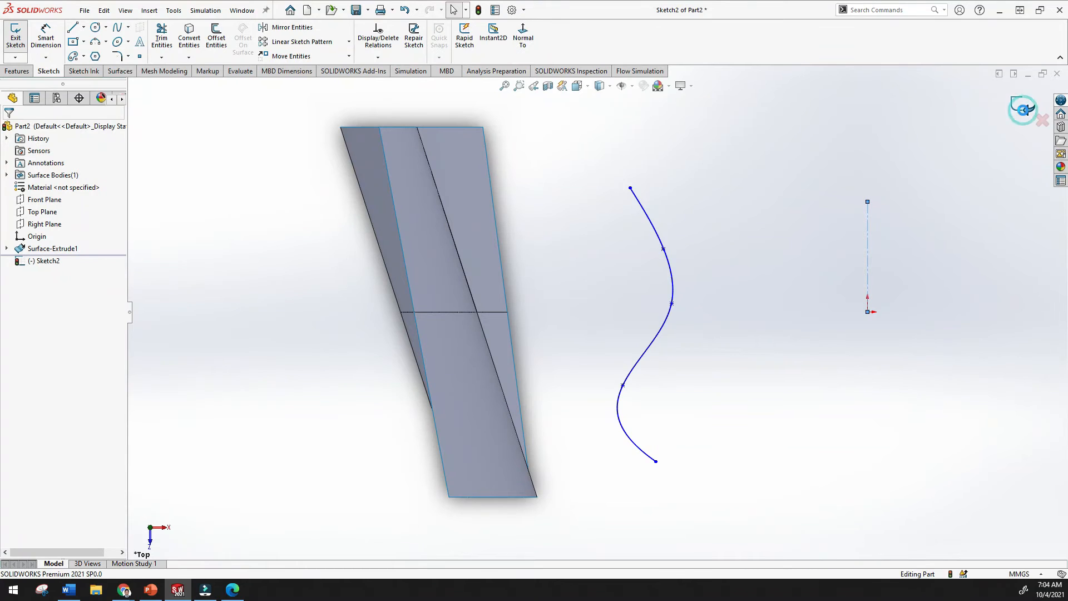
click(1023, 110)
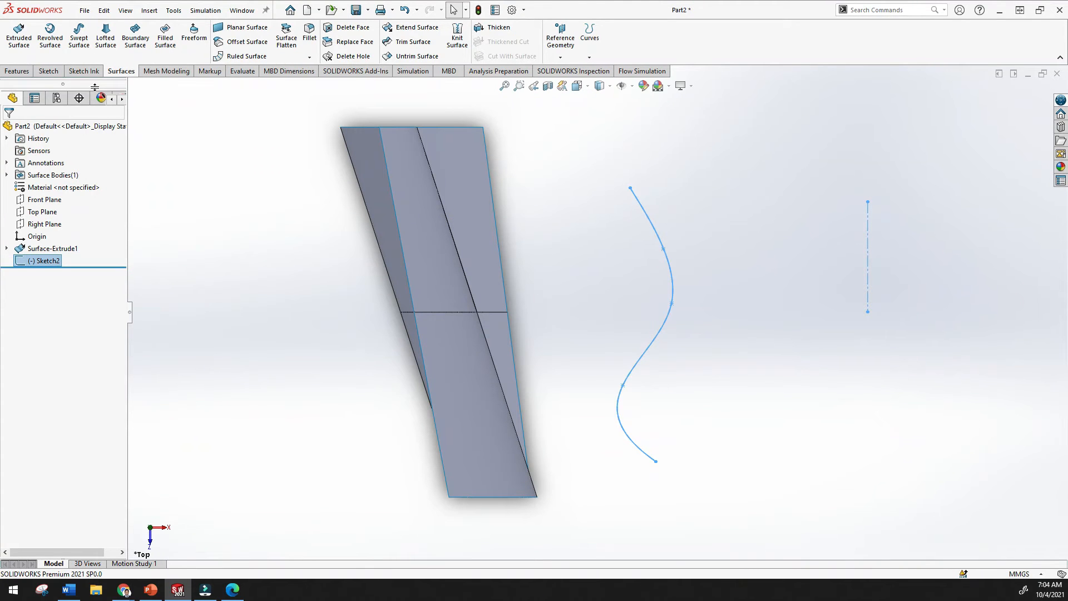
click(49, 40)
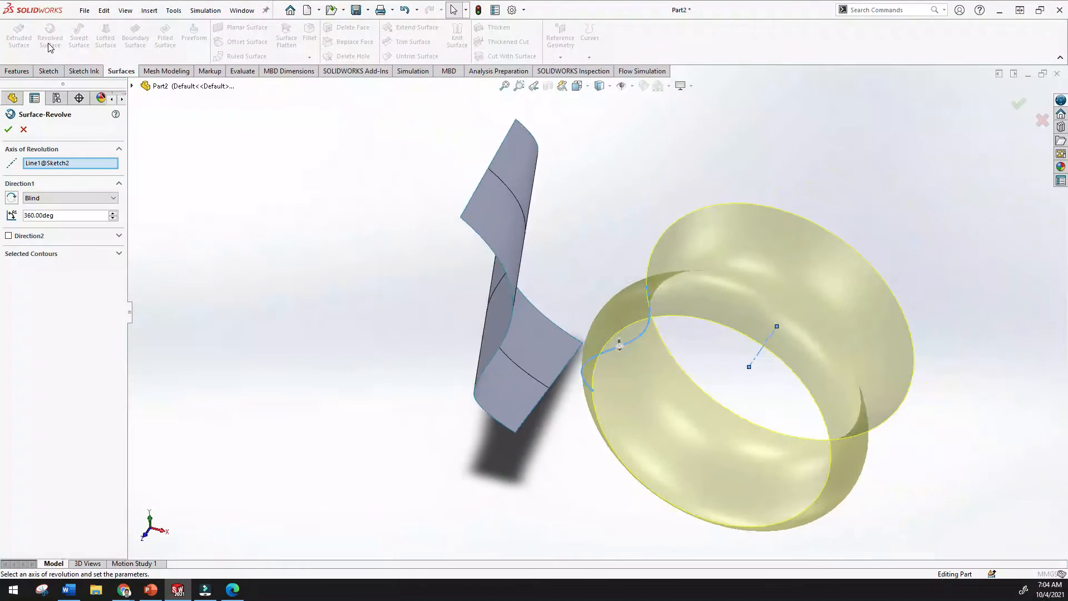
mouse_move(493, 402)
middle_down()
mouse_move(437, 278)
mouse_move(494, 469)
mouse_move(522, 508)
mouse_move(584, 536)
middle_up()
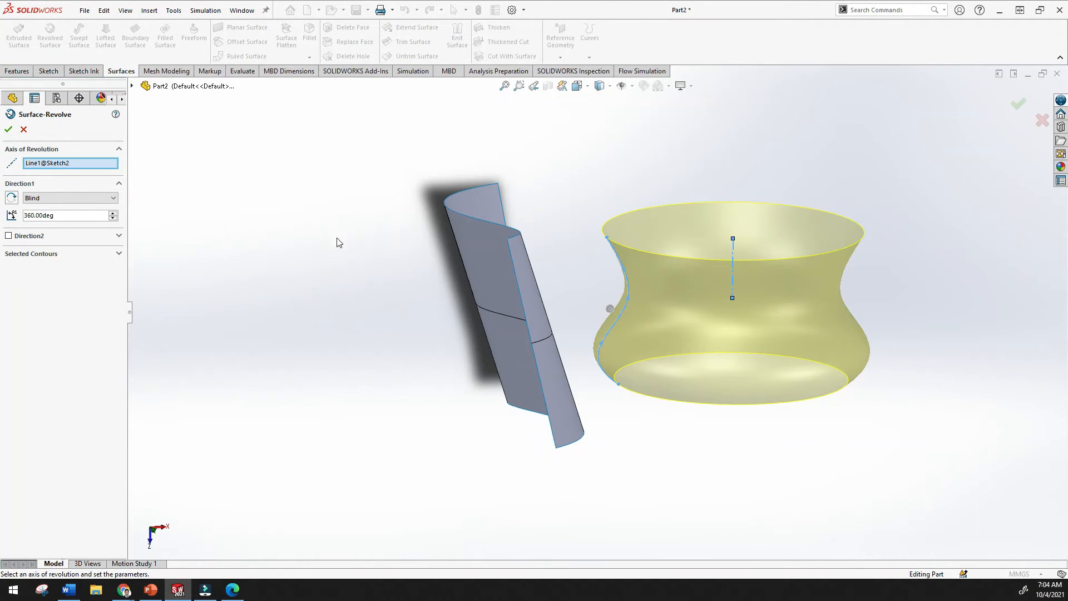
click(24, 130)
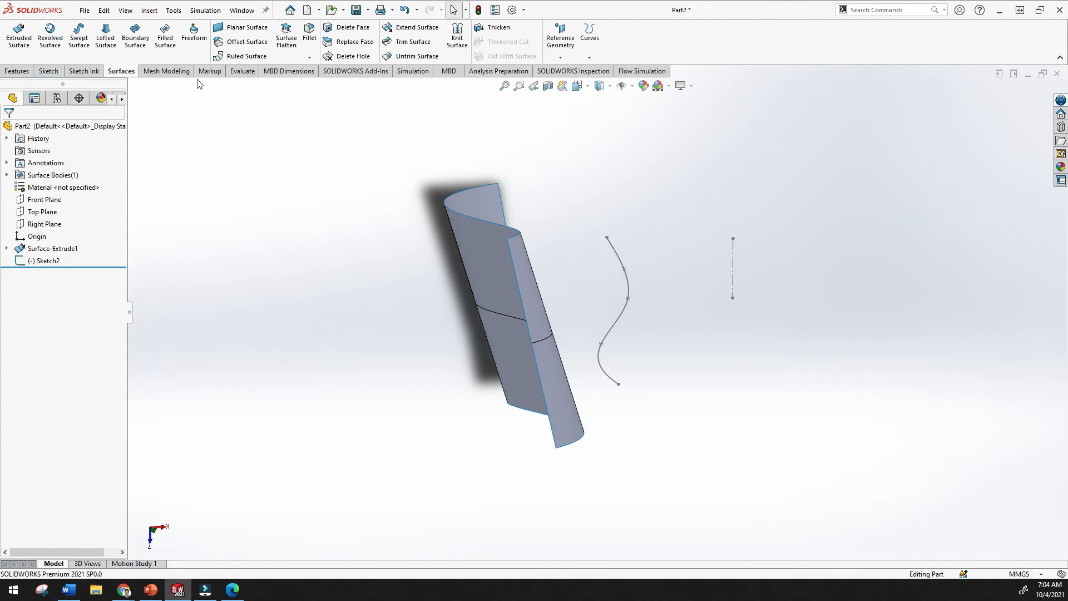
- Start a surface revolve of the spline sketch about its vertical centerline and examine the preview from several angles
click(49, 38)
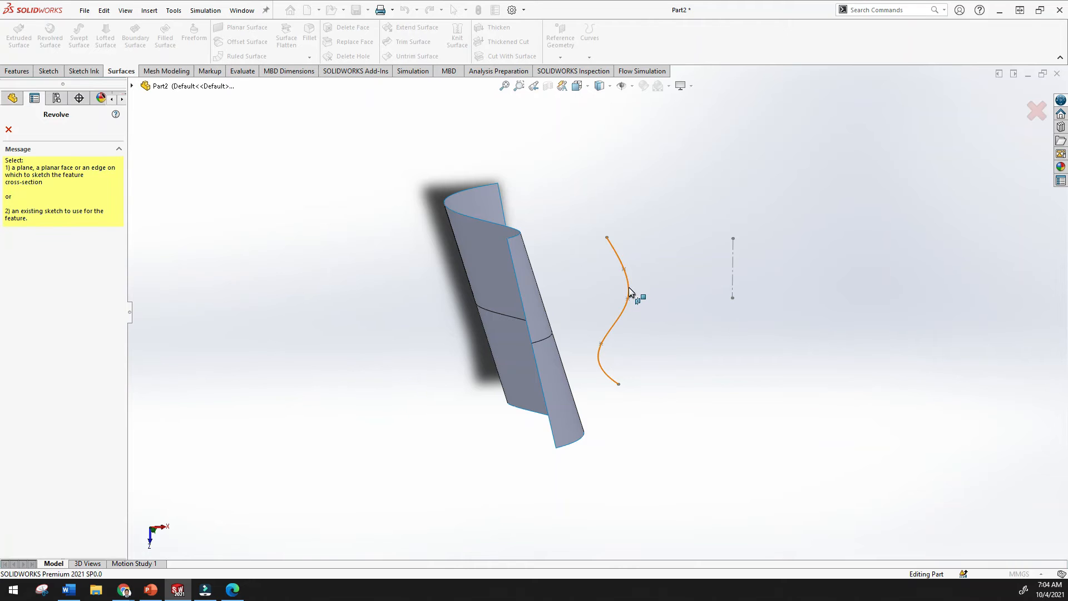
click(733, 281)
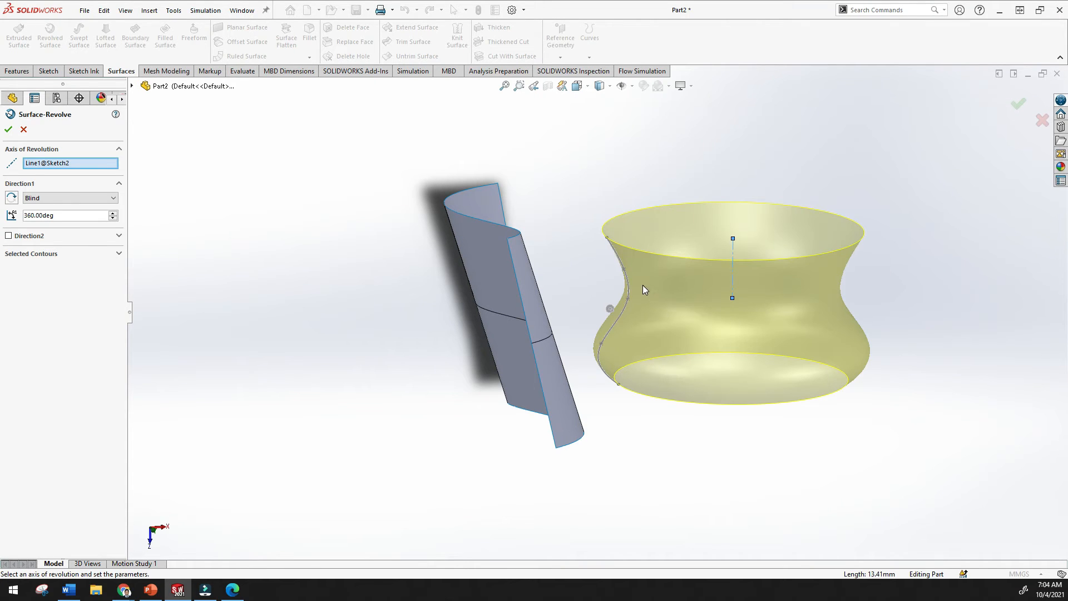
mouse_move(722, 320)
middle_down()
mouse_move(739, 322)
mouse_move(710, 307)
mouse_move(734, 324)
mouse_move(725, 309)
middle_up()
scroll(731, 271, up, 3)
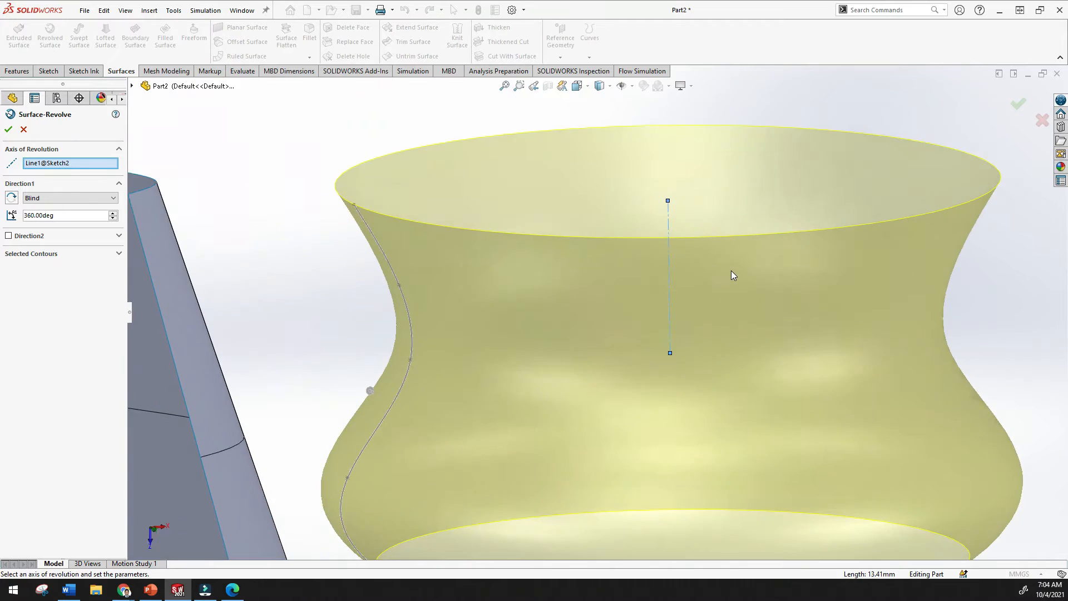
scroll(723, 277, down, 4)
middle_drag(625, 283, 616, 367)
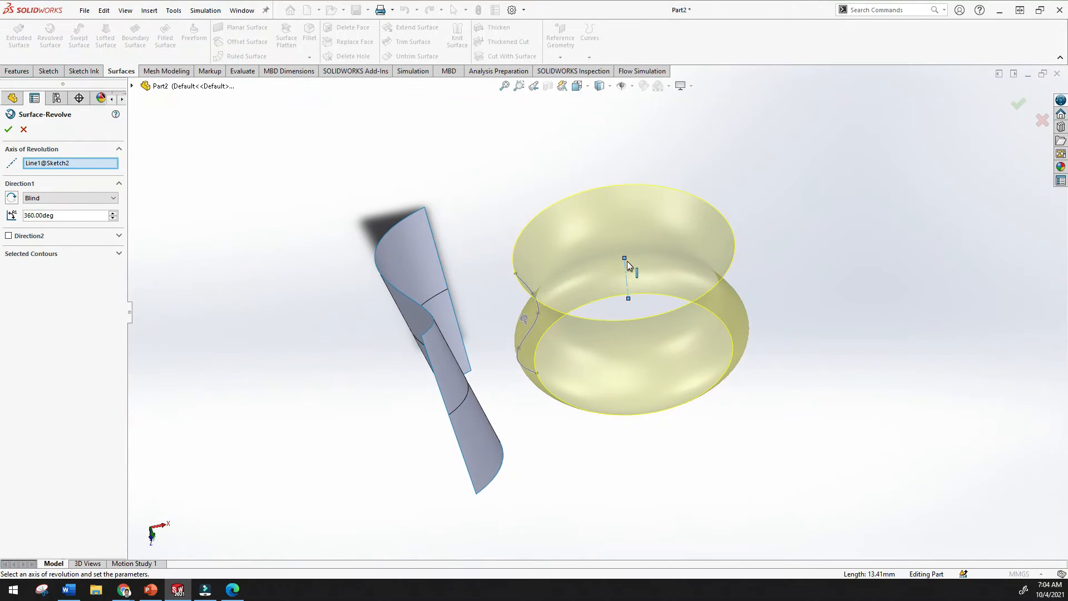
middle_drag(584, 322, 523, 284)
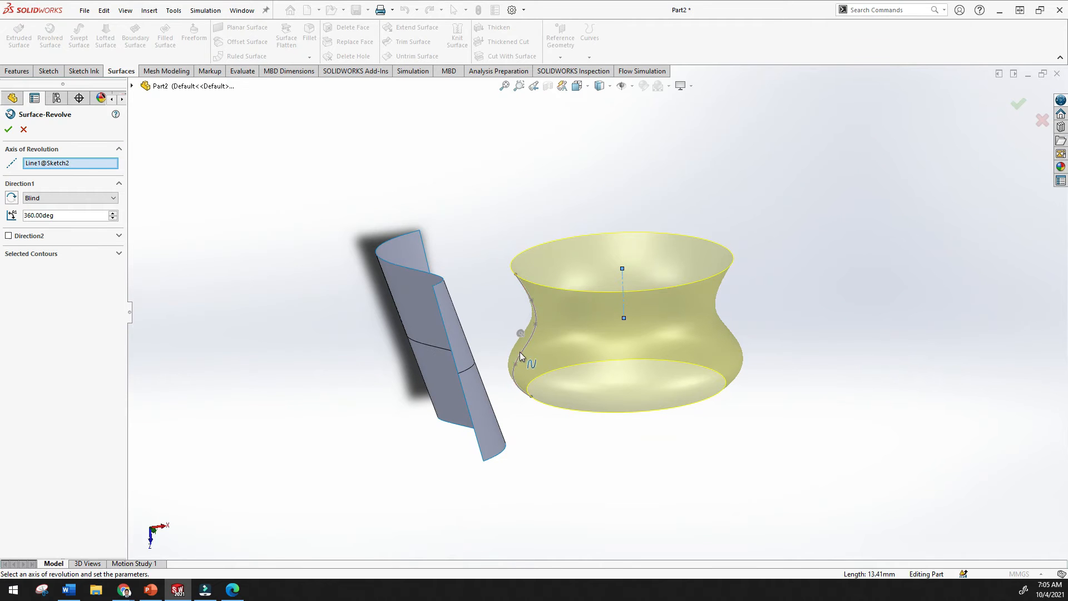
mouse_move(617, 248)
middle_down()
mouse_move(565, 222)
mouse_move(542, 323)
mouse_move(596, 248)
mouse_move(548, 300)
mouse_move(622, 238)
mouse_move(612, 200)
mouse_move(625, 248)
mouse_move(612, 239)
middle_up()
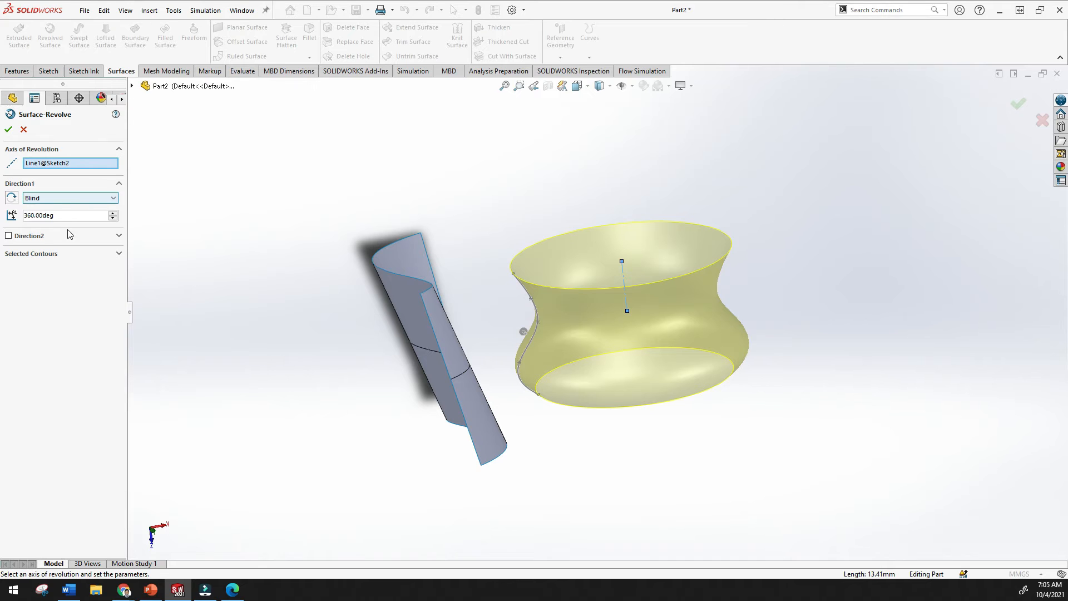
- Show the revolve's contour selection and reduce the first-direction angle to 317 degrees
click(119, 254)
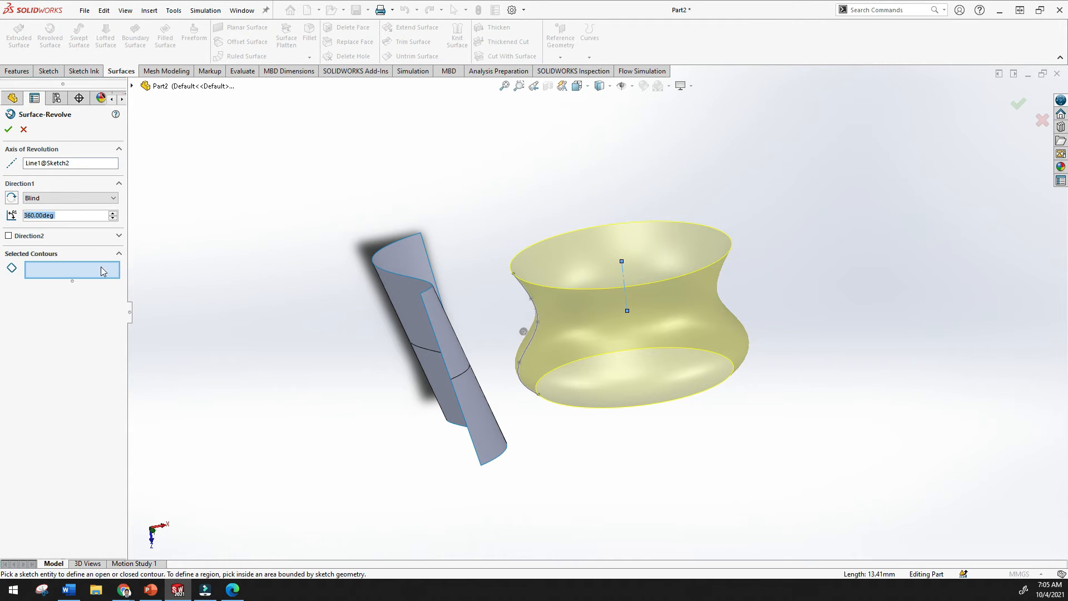
middle_drag(583, 275, 551, 231)
click(504, 85)
scroll(657, 328, up, 1)
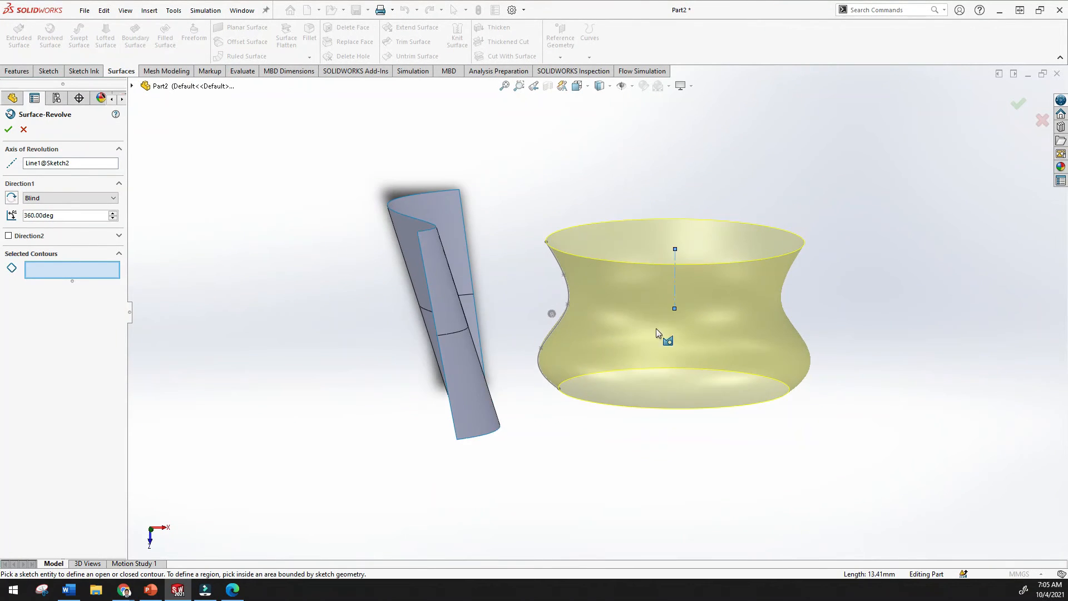
middle_drag(656, 329, 652, 334)
click(112, 218)
scroll(228, 270, up, 1)
middle_drag(228, 271, 242, 308)
click(113, 219)
click(113, 219)
middle_drag(479, 309, 610, 414)
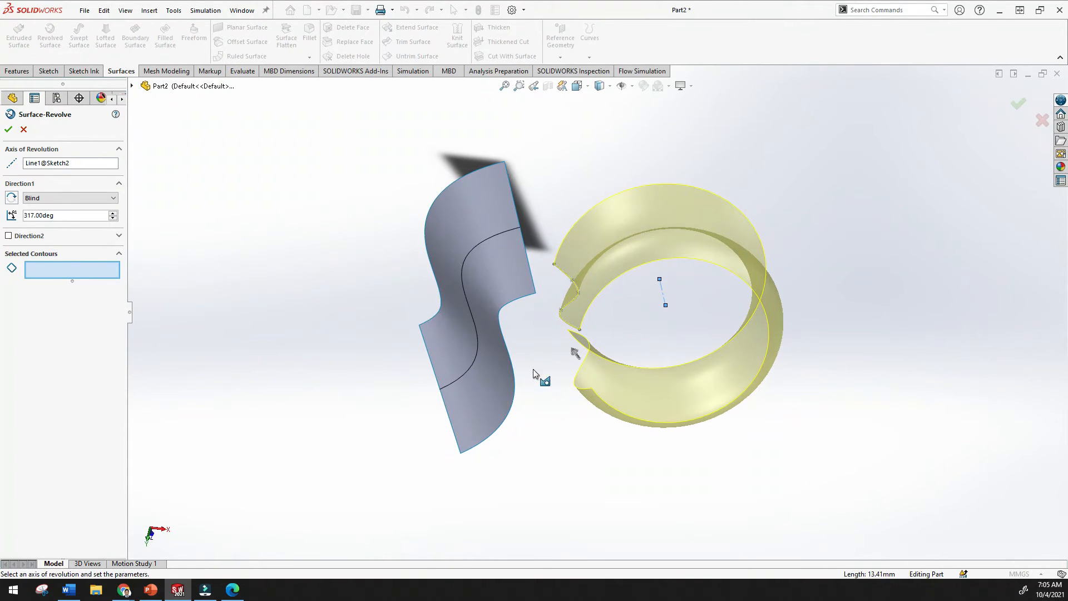
- Set the first-direction revolve angle to 180 degrees and review that direction's end-condition options
click(60, 217)
text(180)
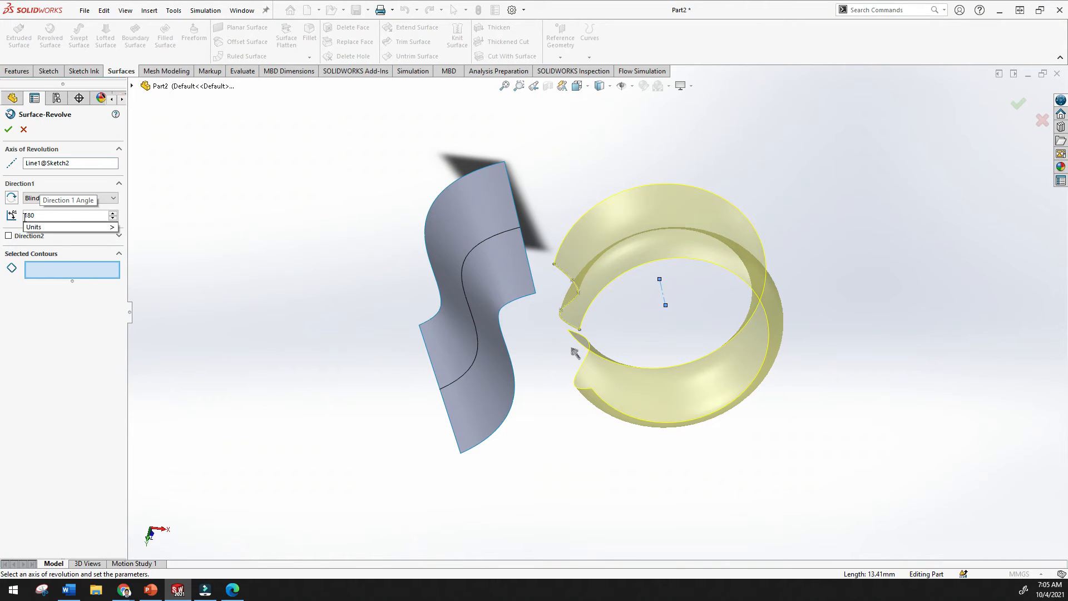
key(Return)
middle_drag(484, 345, 476, 381)
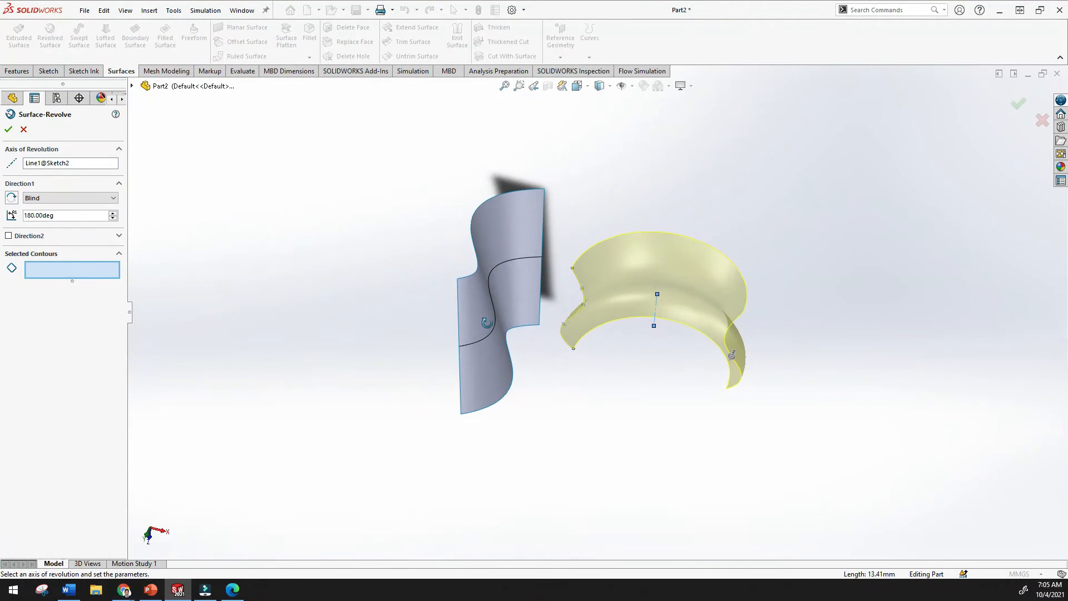
click(39, 202)
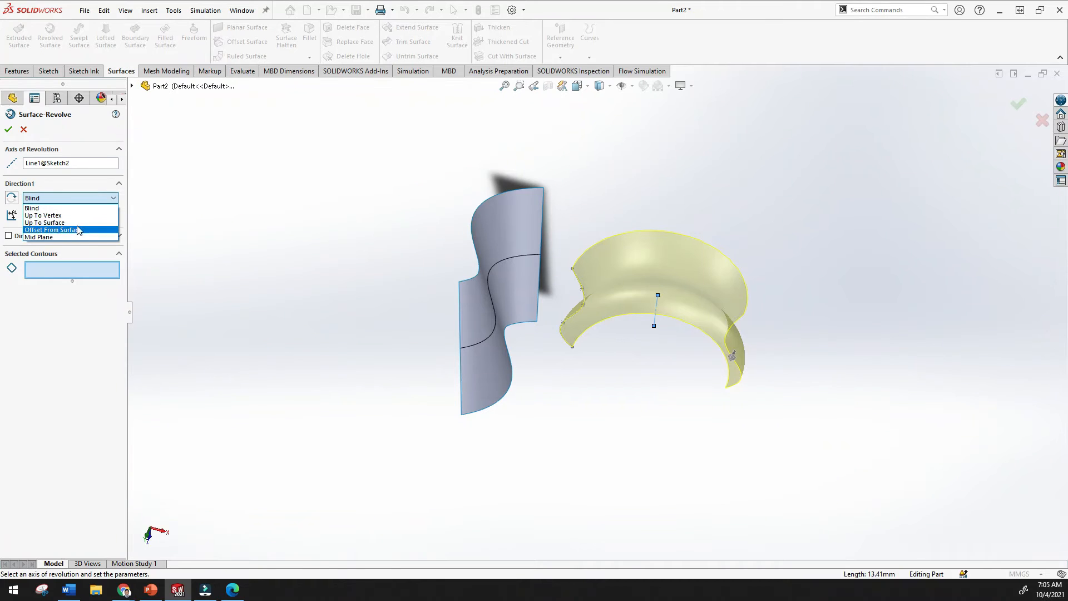
click(113, 202)
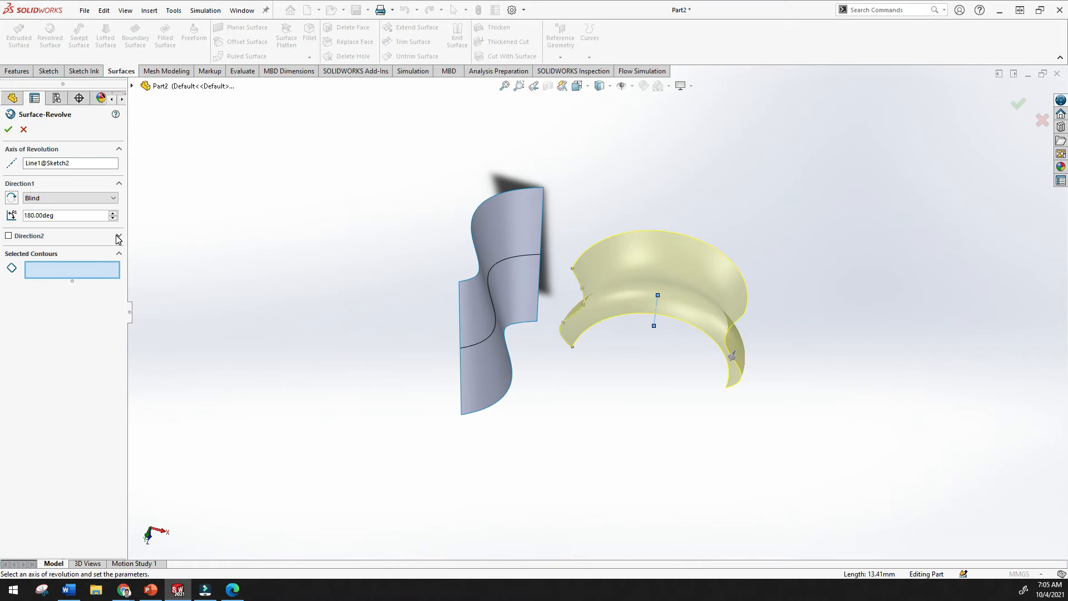
- Enable a second revolve direction and set the angles to 200 degrees for Direction 1 and 27 degrees for Direction 2
click(8, 235)
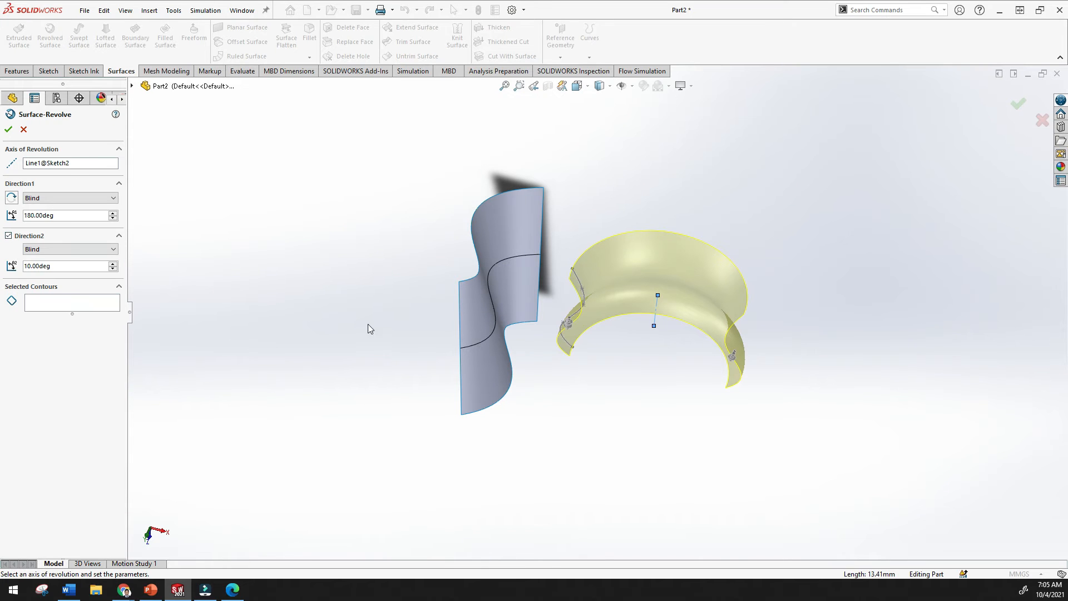
click(112, 262)
mouse_move(581, 348)
middle_down()
mouse_move(608, 339)
mouse_move(595, 359)
middle_up()
click(113, 214)
click(114, 215)
click(113, 213)
click(113, 263)
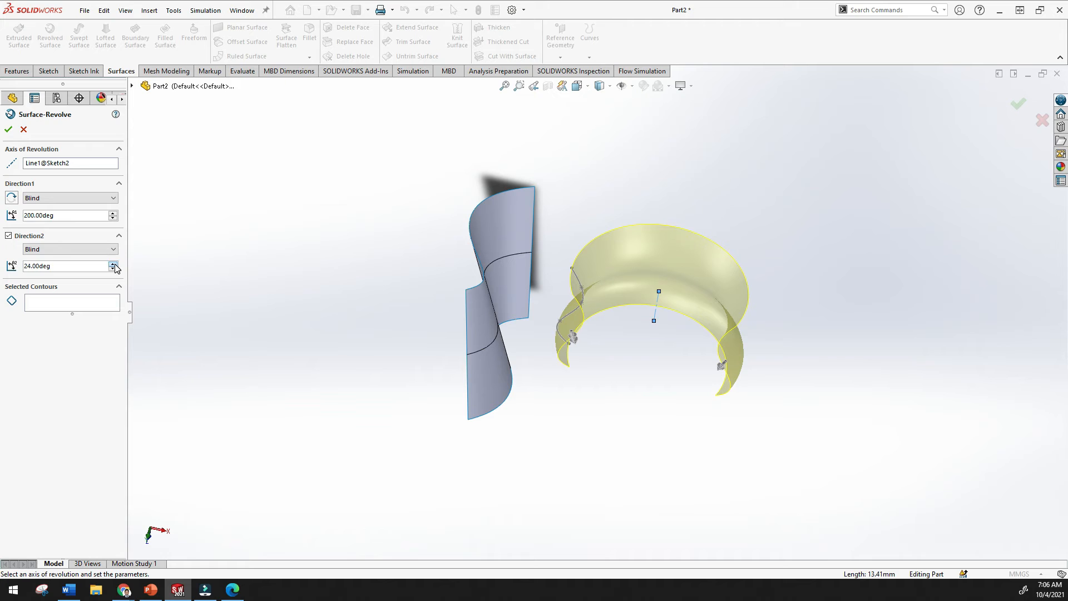
- Review the second direction's end conditions, try picking the centerline and its endpoint for the revolve's selections, and cancel the feature
click(108, 249)
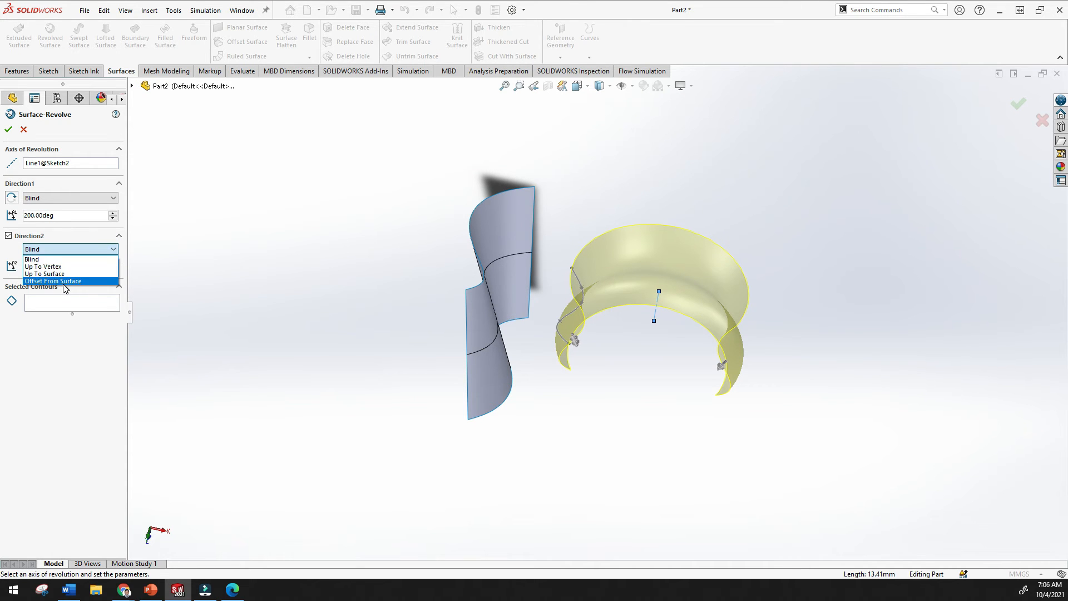
click(267, 290)
click(37, 304)
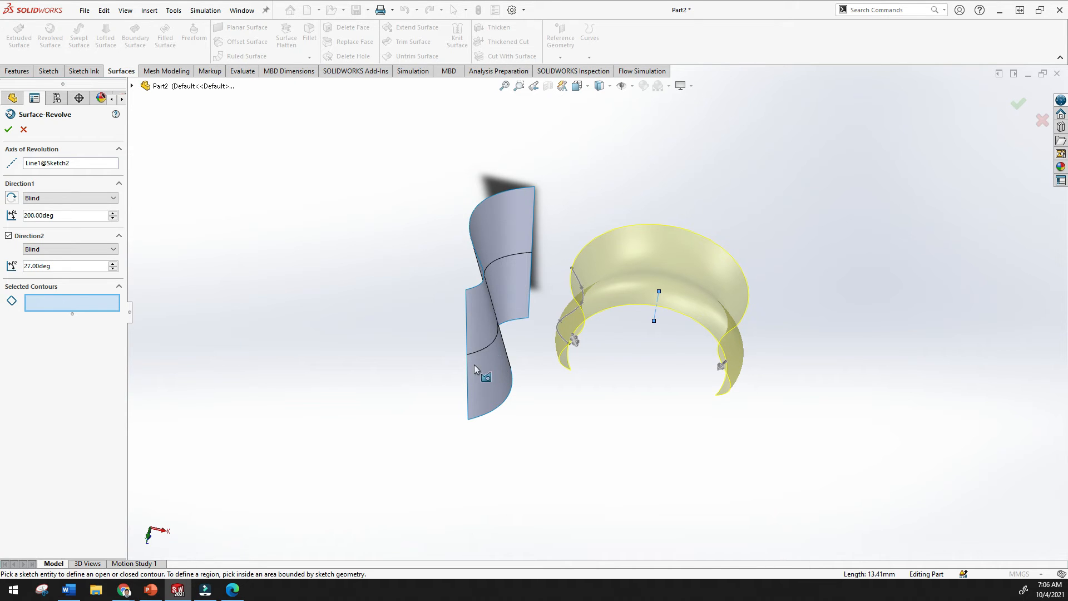
click(653, 320)
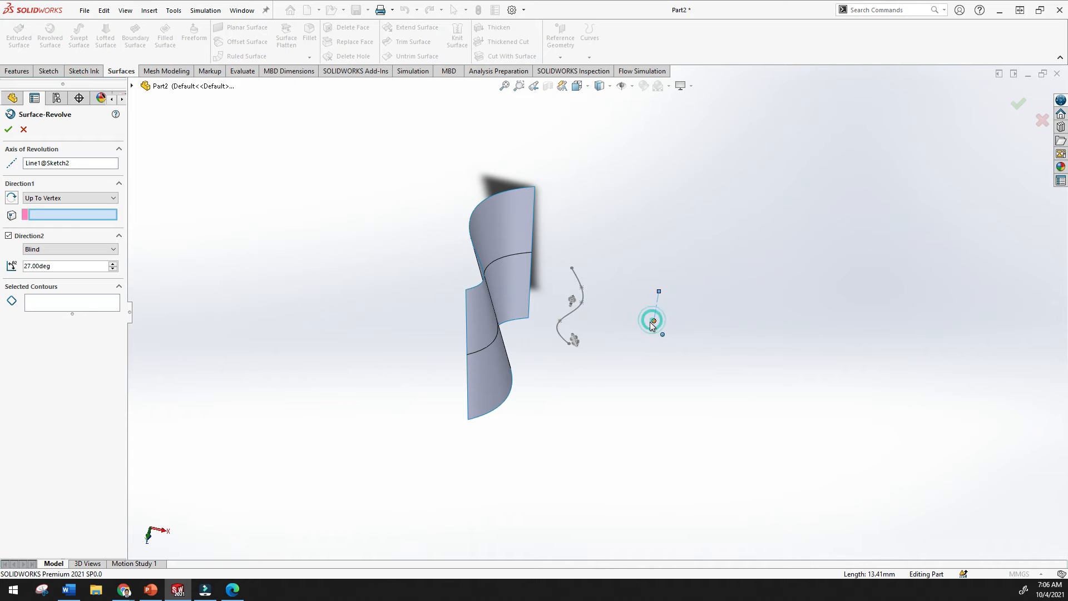
click(50, 304)
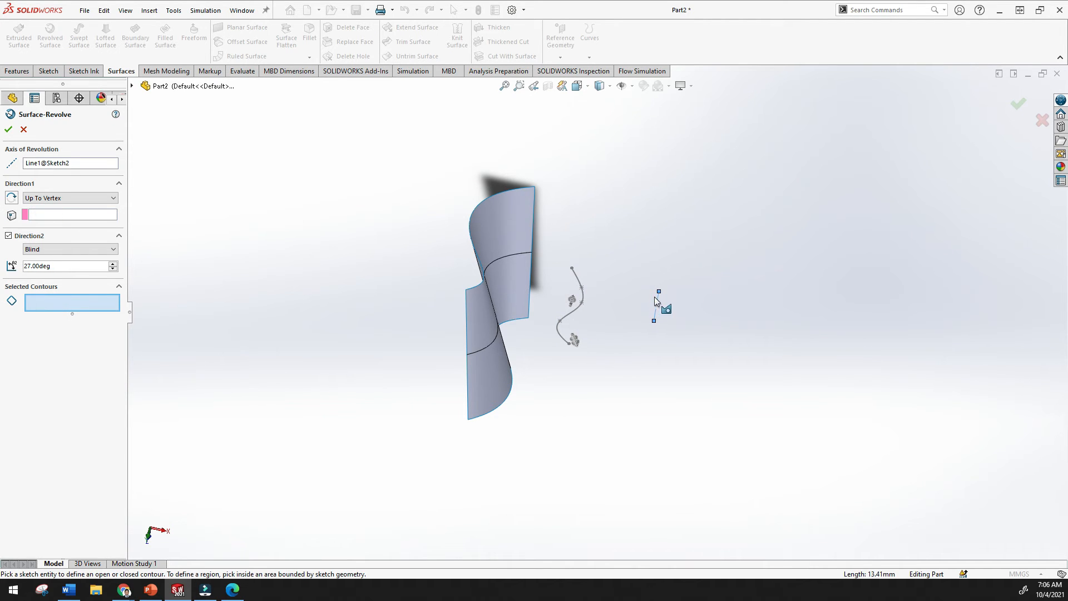
click(658, 304)
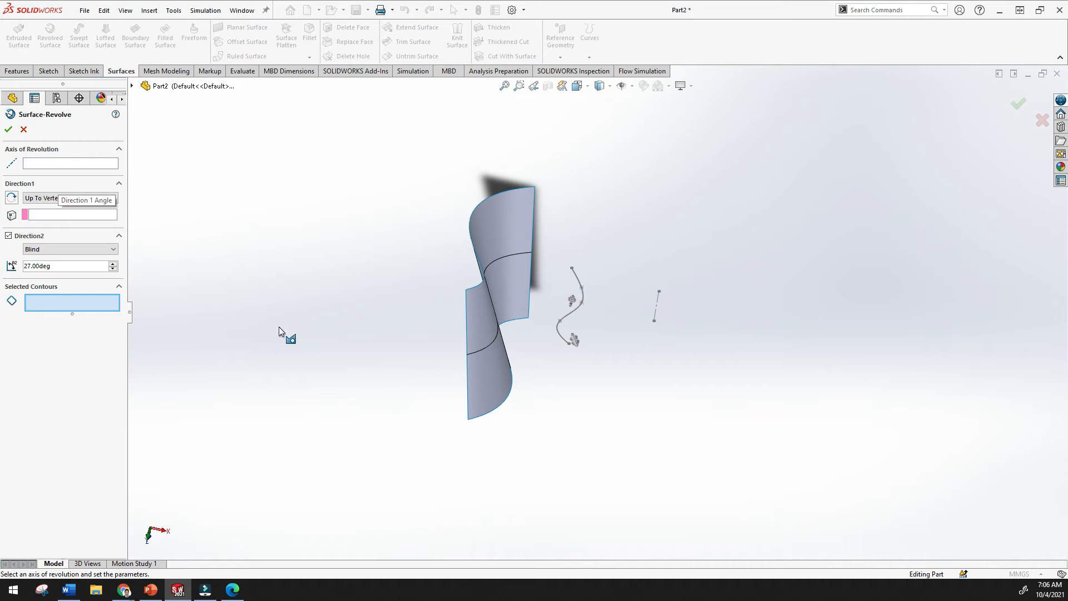
click(23, 129)
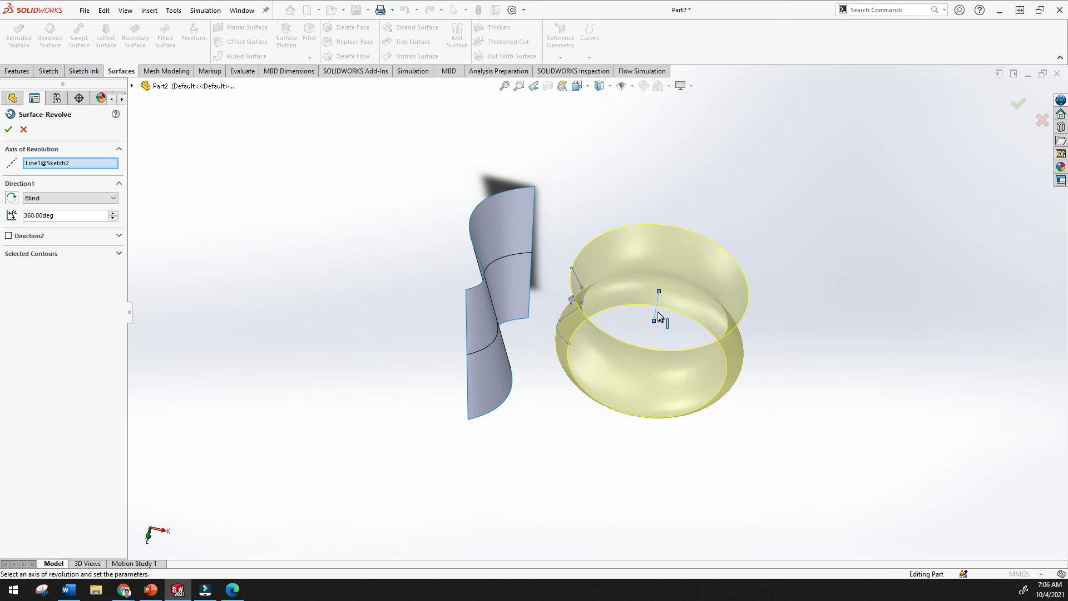
- Revolve the spline 360 degrees about the centerline as a surface and inspect it beside the extruded surface
middle_drag(743, 272, 740, 225)
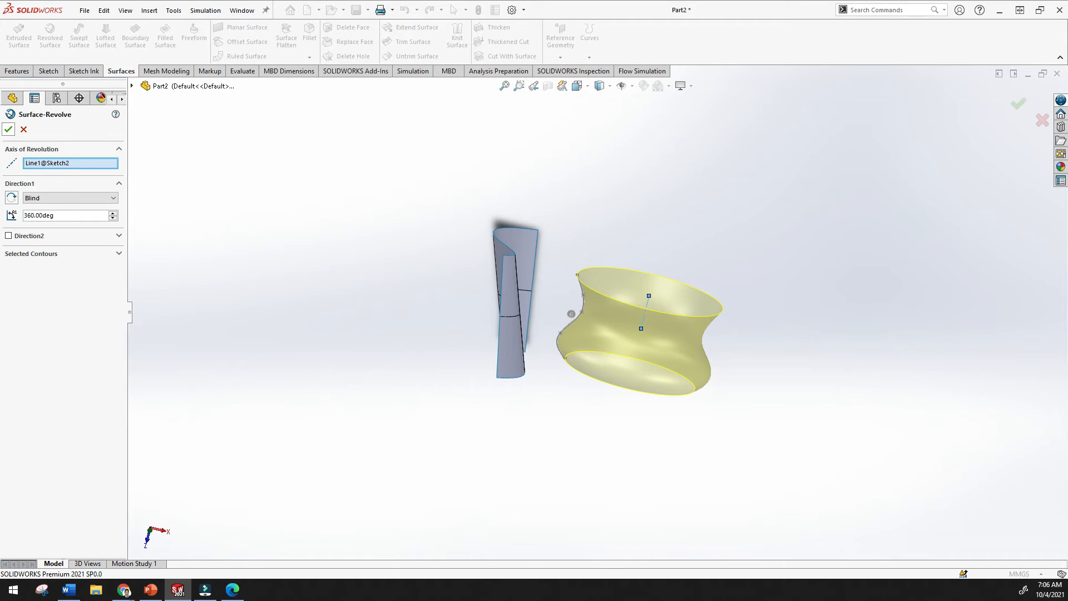
click(9, 129)
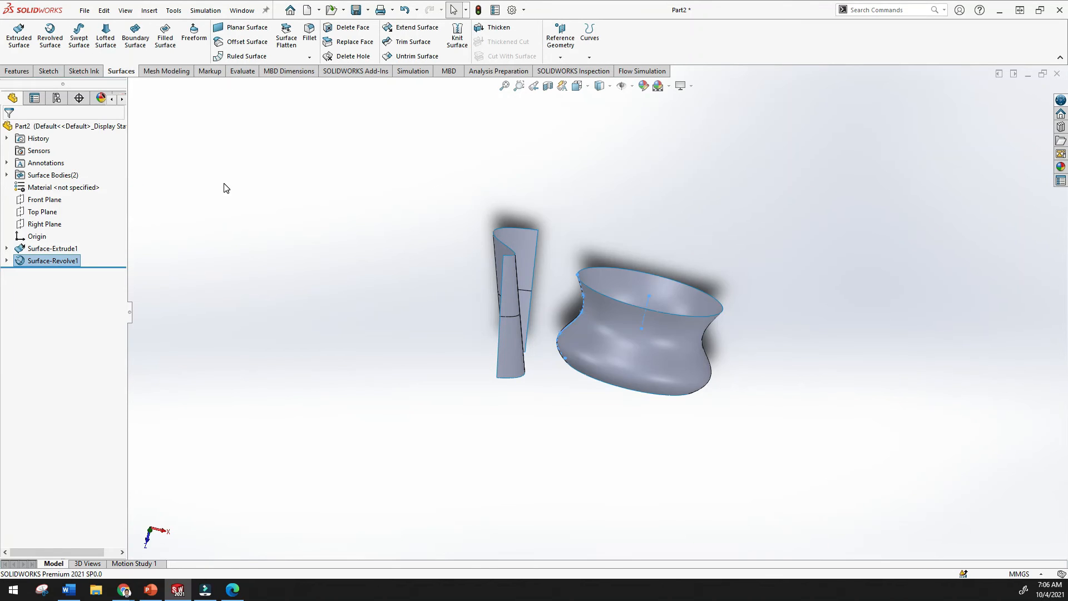
middle_drag(224, 184, 224, 216)
click(504, 86)
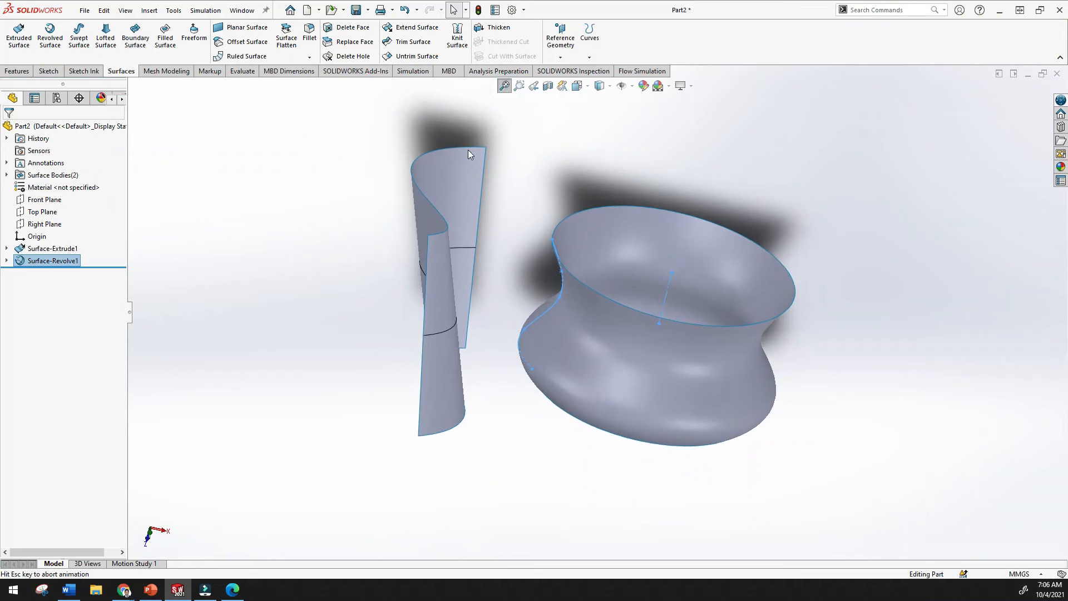
click(313, 178)
scroll(314, 178, up, 3)
mouse_move(338, 207)
middle_down()
mouse_move(310, 257)
mouse_move(315, 207)
mouse_move(327, 186)
mouse_move(334, 192)
middle_up()
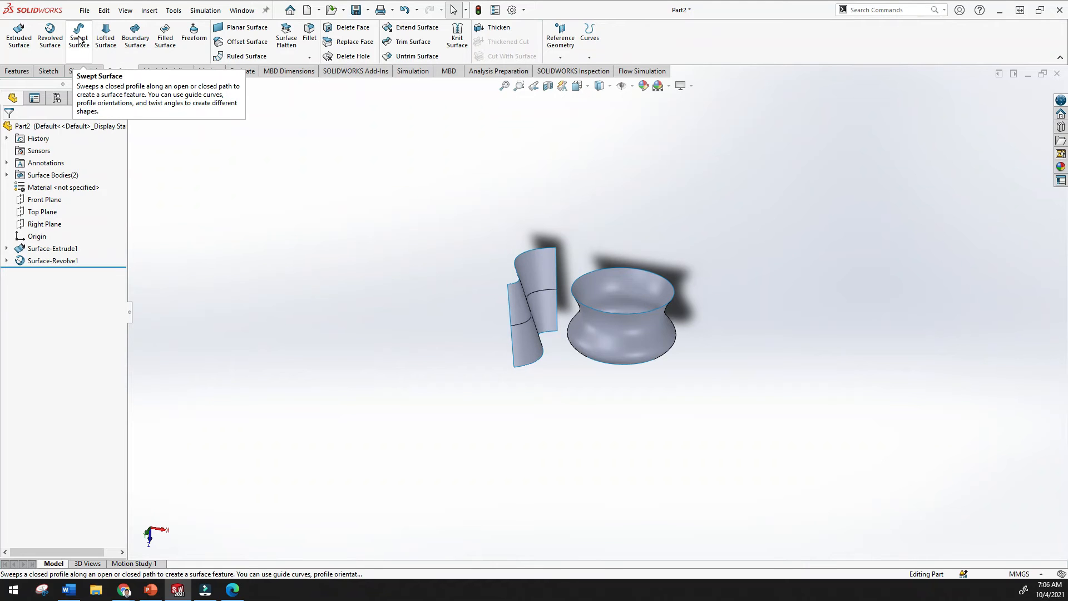
- Sketch an open four-point S-shaped spline about 102 mm long on the Front Plane, beside the revolved surface
click(48, 200)
click(63, 190)
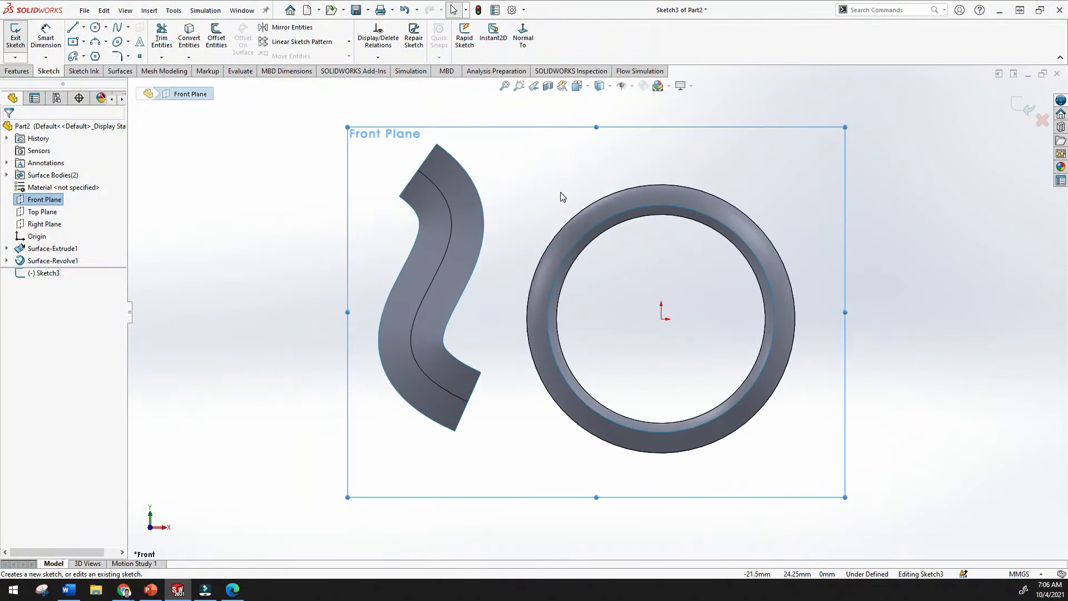
click(117, 27)
click(884, 212)
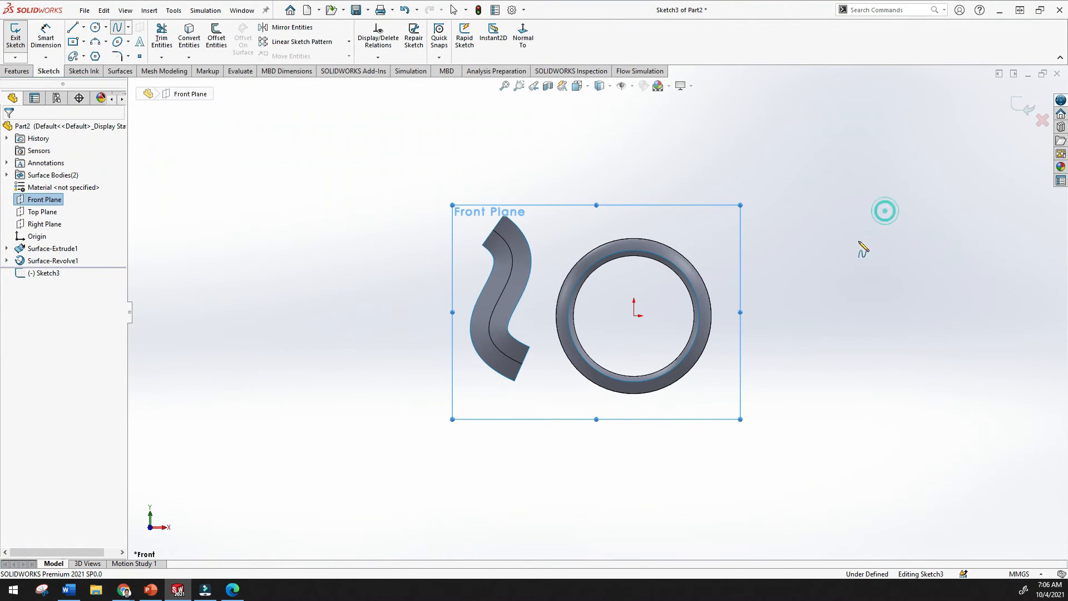
click(848, 263)
click(899, 339)
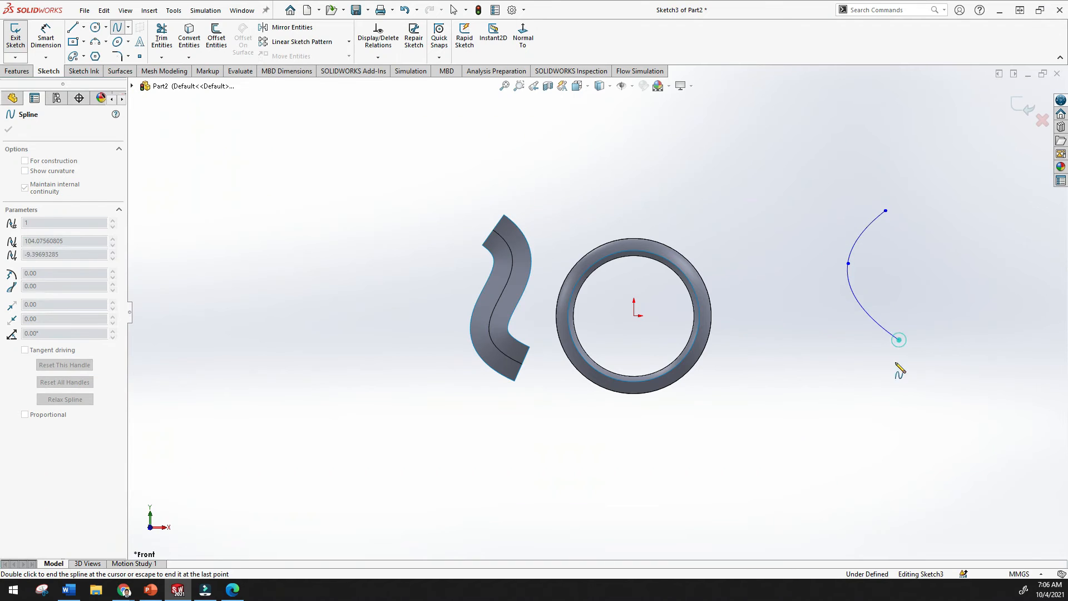
click(857, 412)
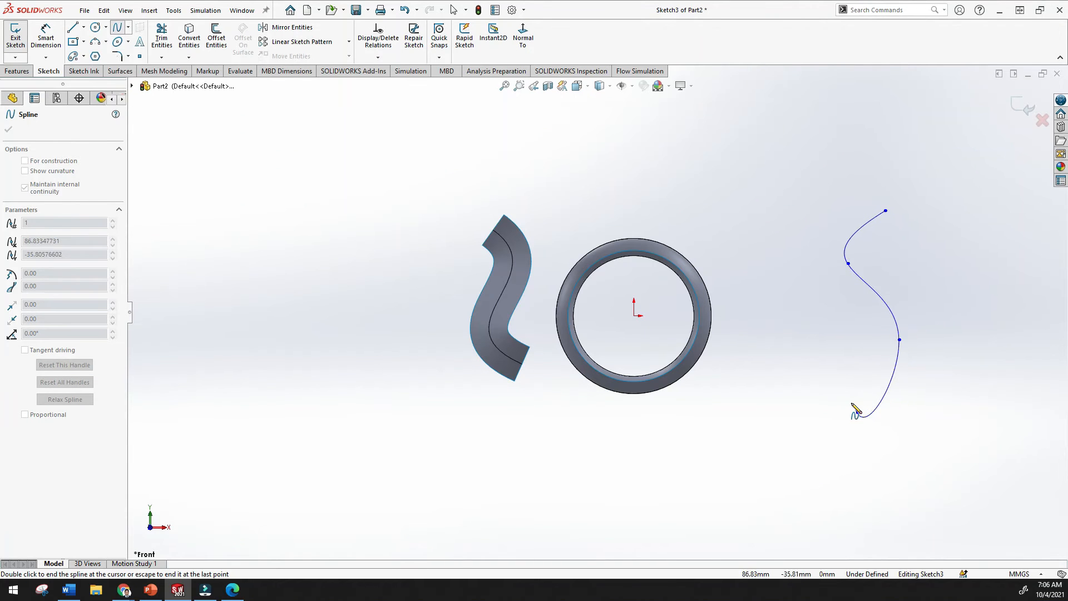
key(Escape)
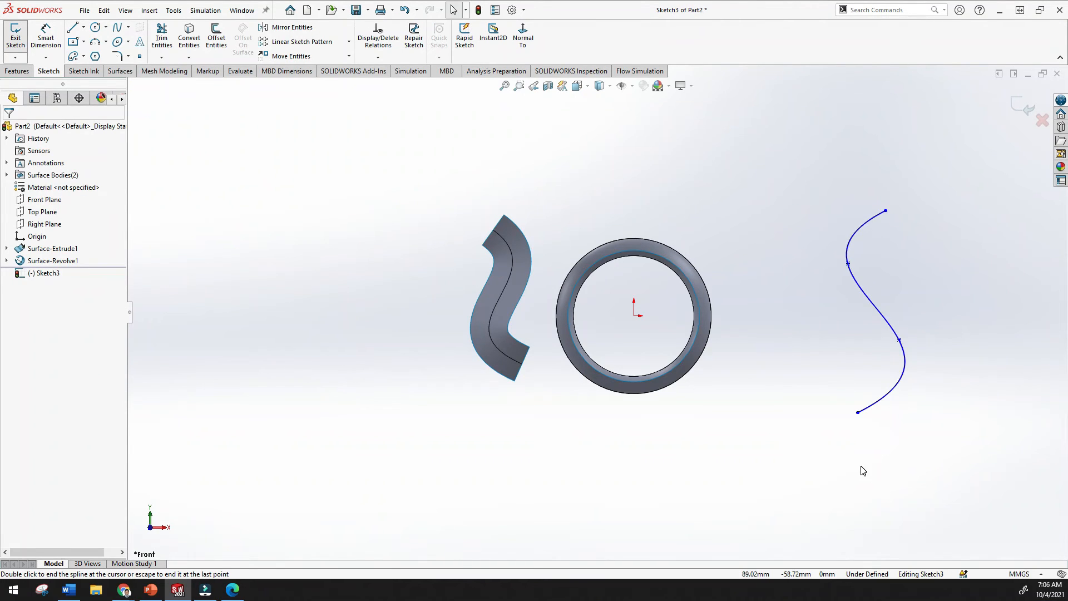
- Examine the spline beside the two surfaces and check which reference geometry commands are available while the sketch is open
mouse_move(982, 324)
middle_down()
mouse_move(919, 362)
mouse_move(927, 327)
mouse_move(949, 310)
mouse_move(958, 401)
mouse_move(913, 427)
mouse_move(972, 324)
mouse_move(954, 248)
mouse_move(937, 296)
mouse_move(947, 302)
middle_up()
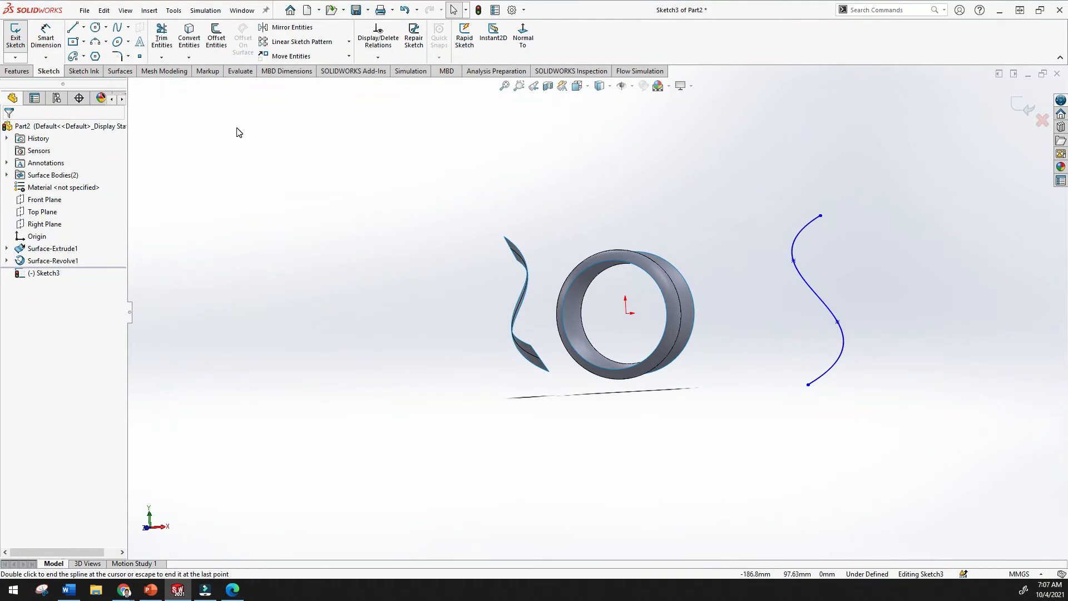
click(120, 71)
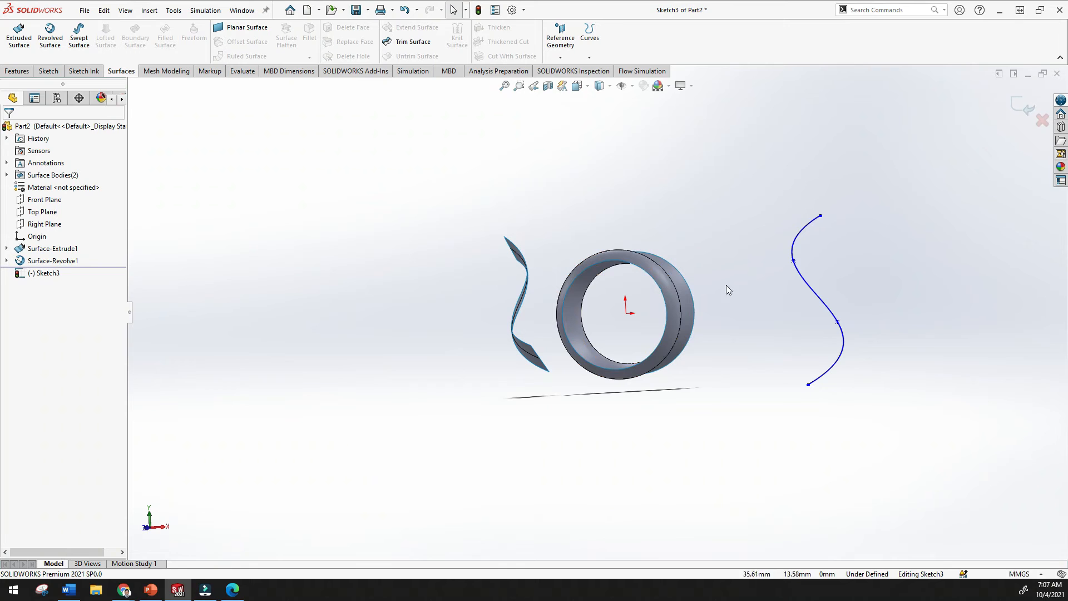
middle_drag(840, 229, 833, 256)
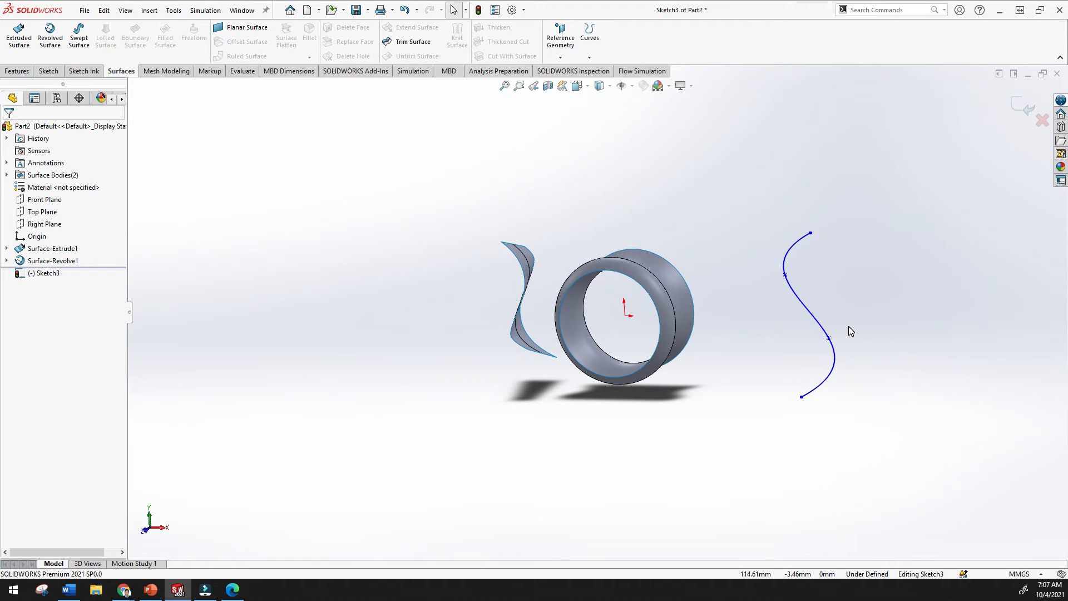
mouse_move(885, 324)
middle_down()
mouse_move(837, 365)
mouse_move(865, 358)
mouse_move(818, 305)
middle_up()
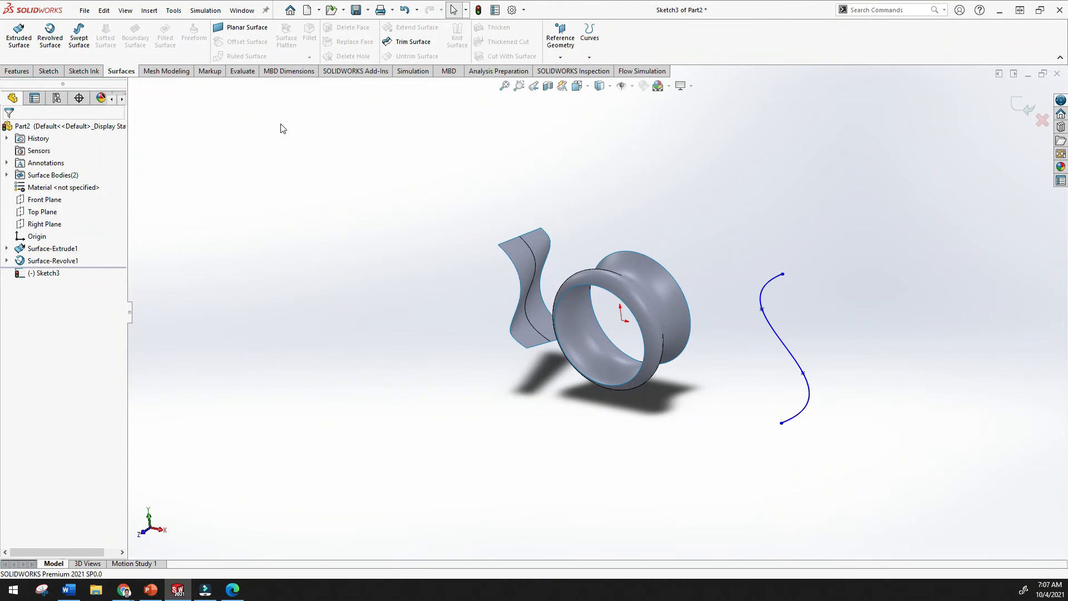
click(16, 73)
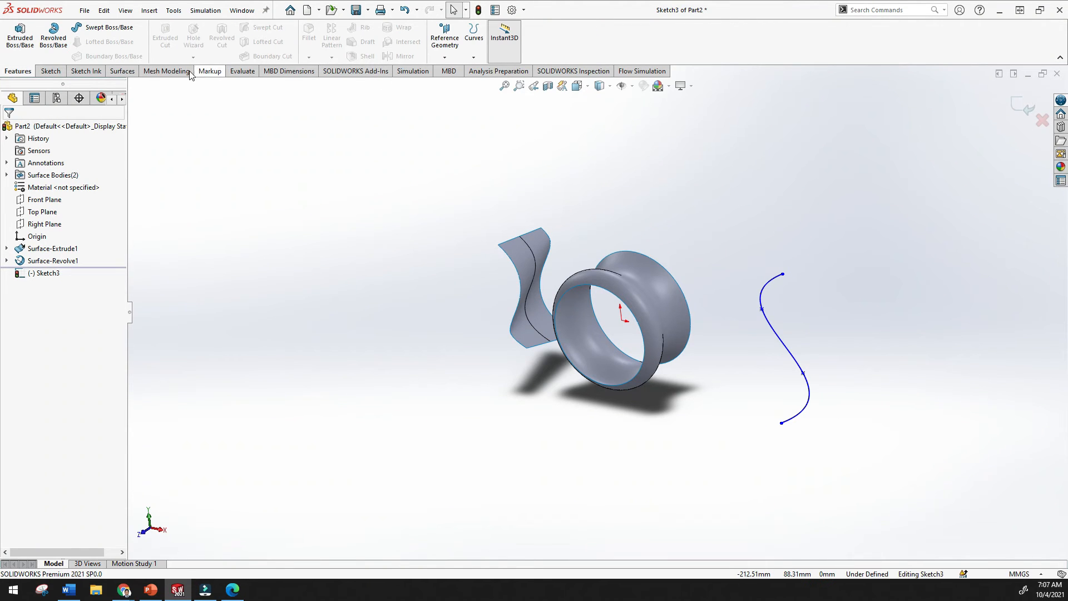
click(122, 72)
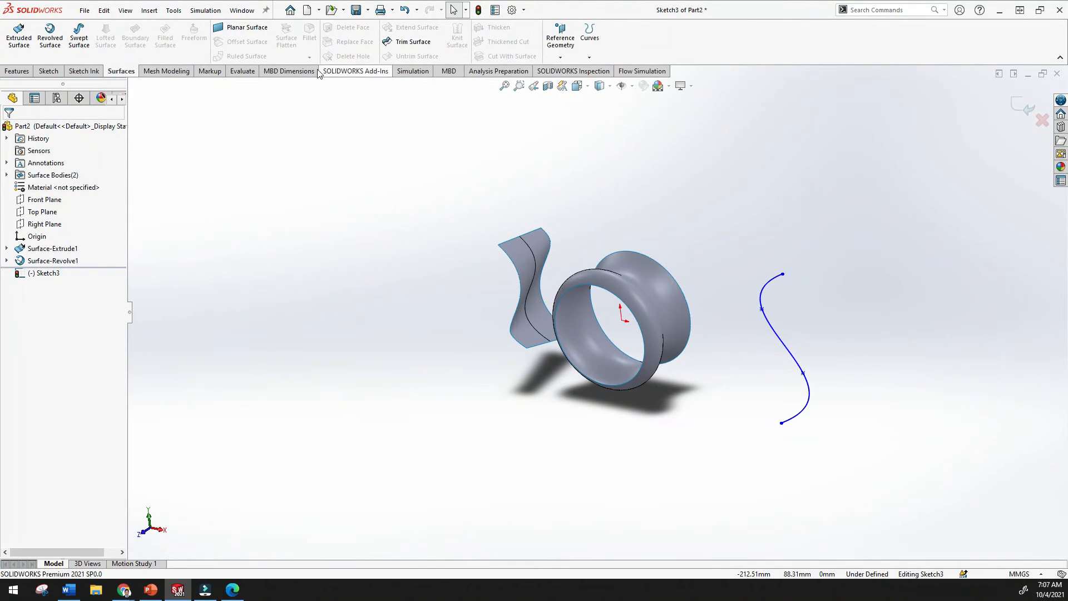
click(565, 57)
click(559, 58)
click(558, 58)
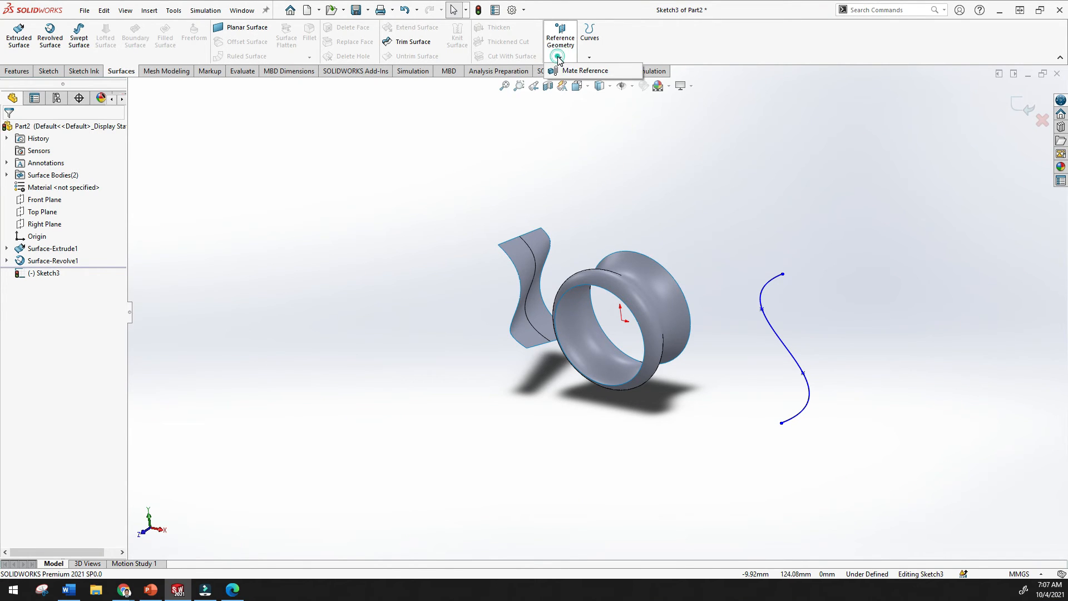
- Try to start a reference plane from the spline and its upper endpoint while still editing the sketch
middle_drag(829, 198, 794, 341)
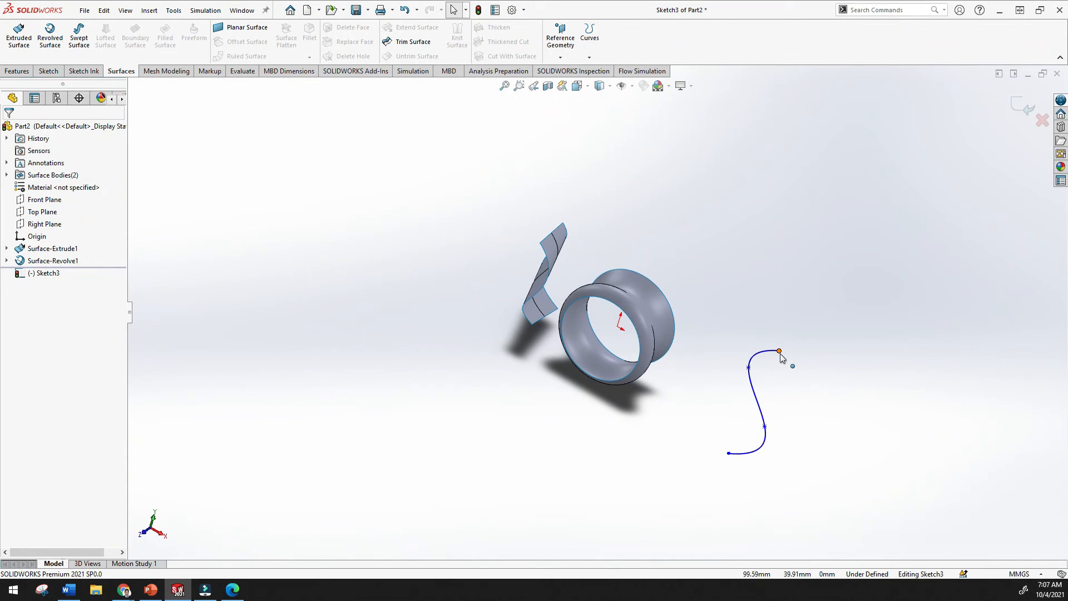
click(779, 352)
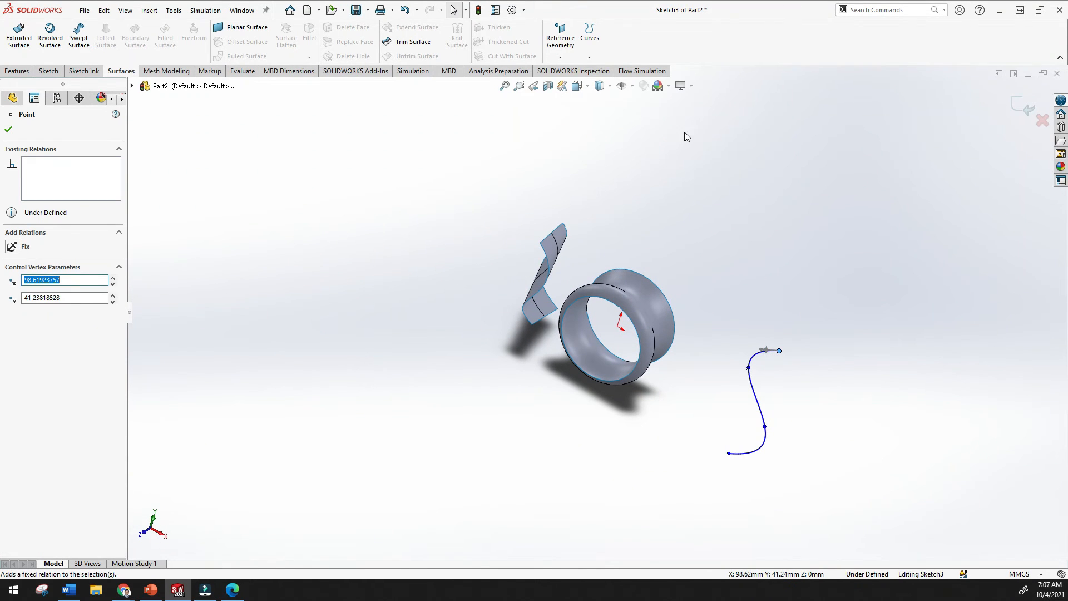
click(562, 58)
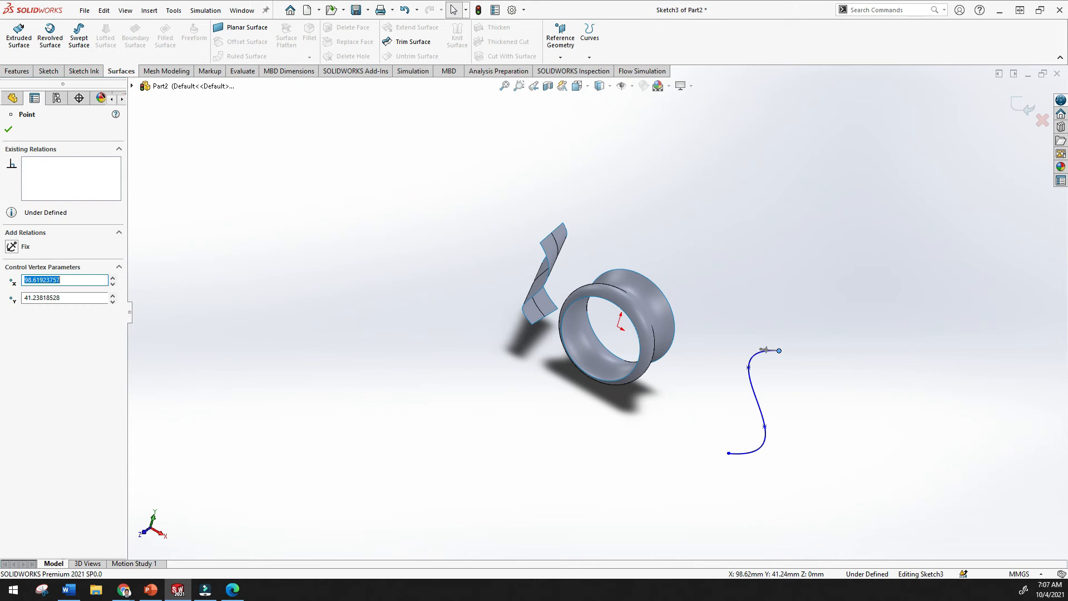
click(896, 472)
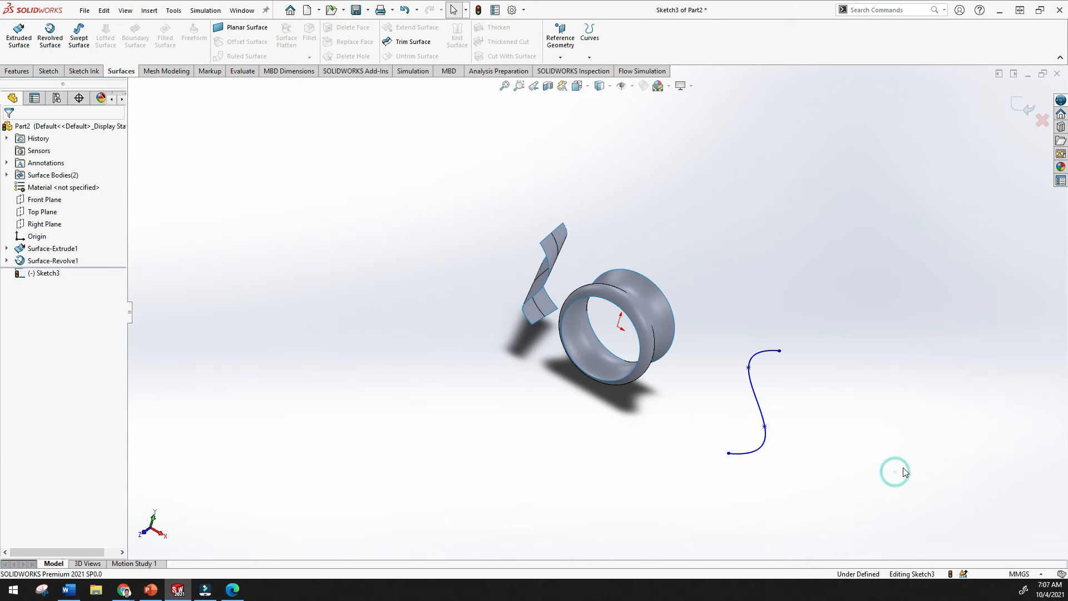
click(761, 416)
middle_drag(868, 399, 844, 424)
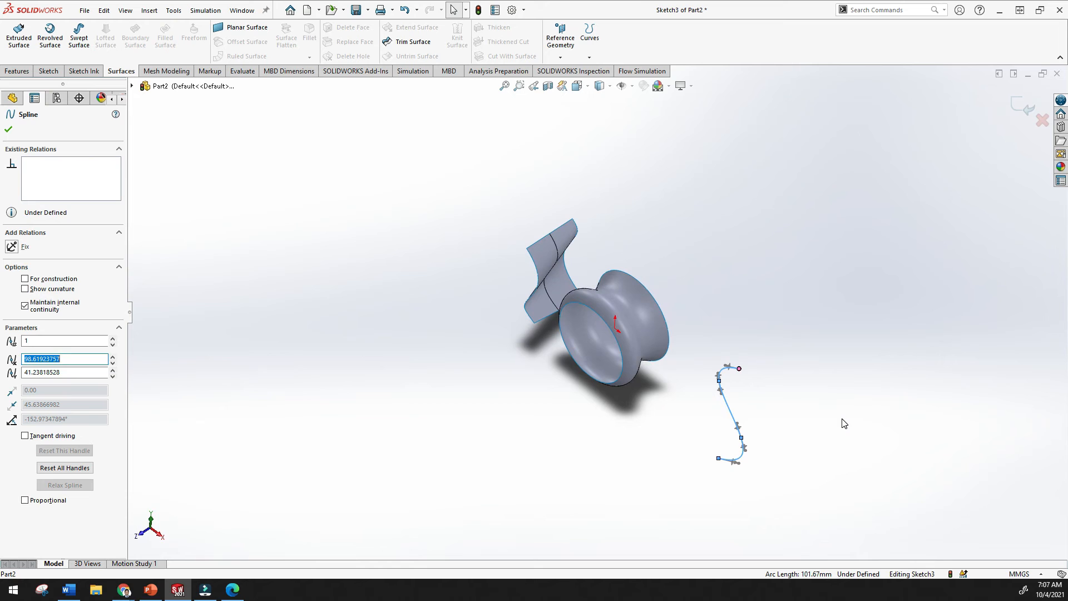
click(739, 369)
ctrl+click(733, 367)
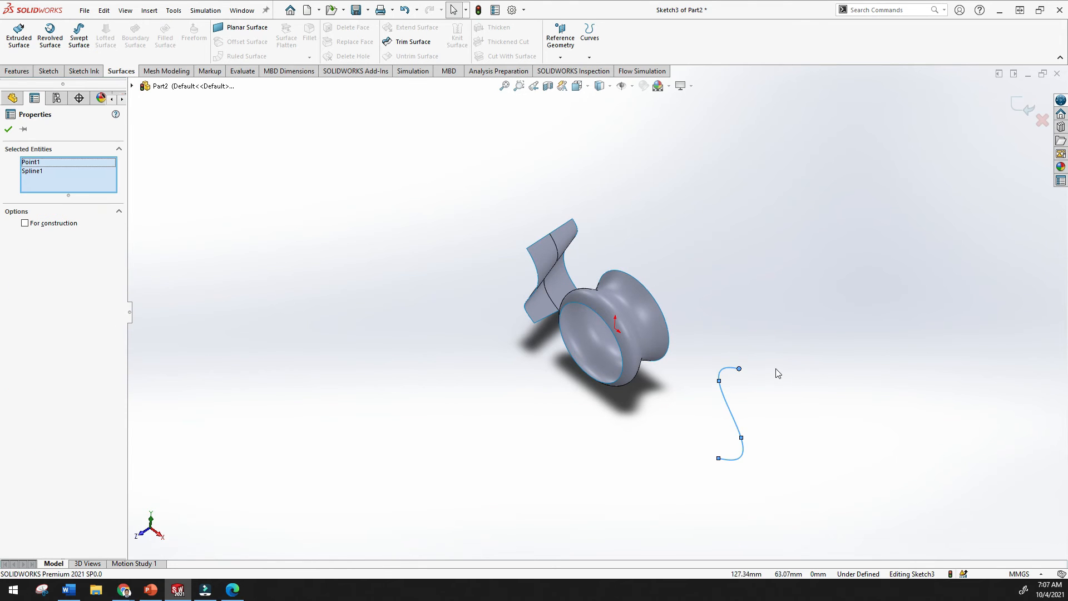
click(560, 57)
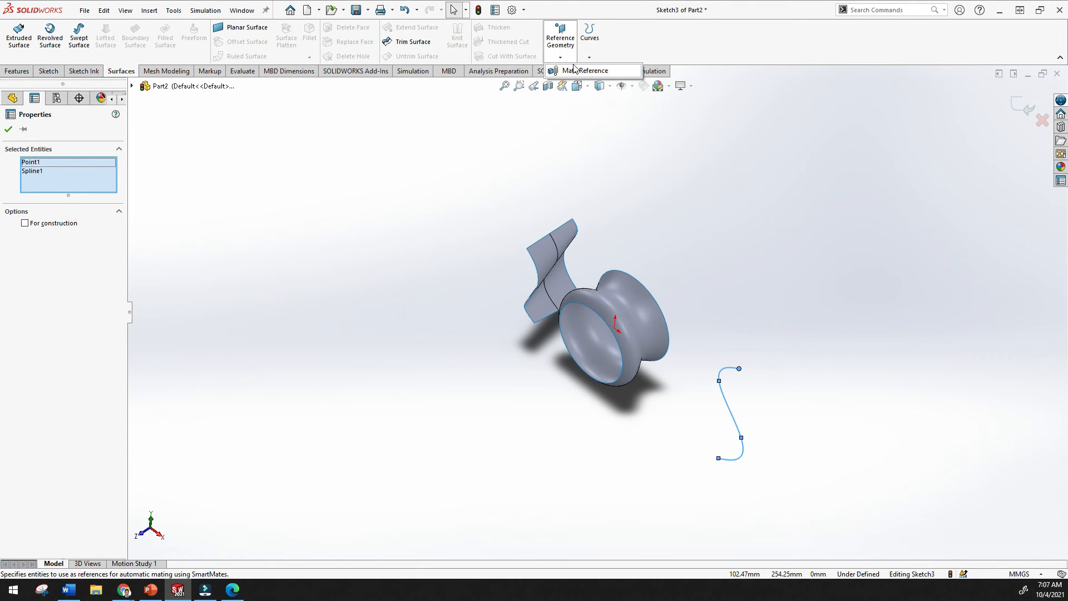
click(593, 59)
click(593, 59)
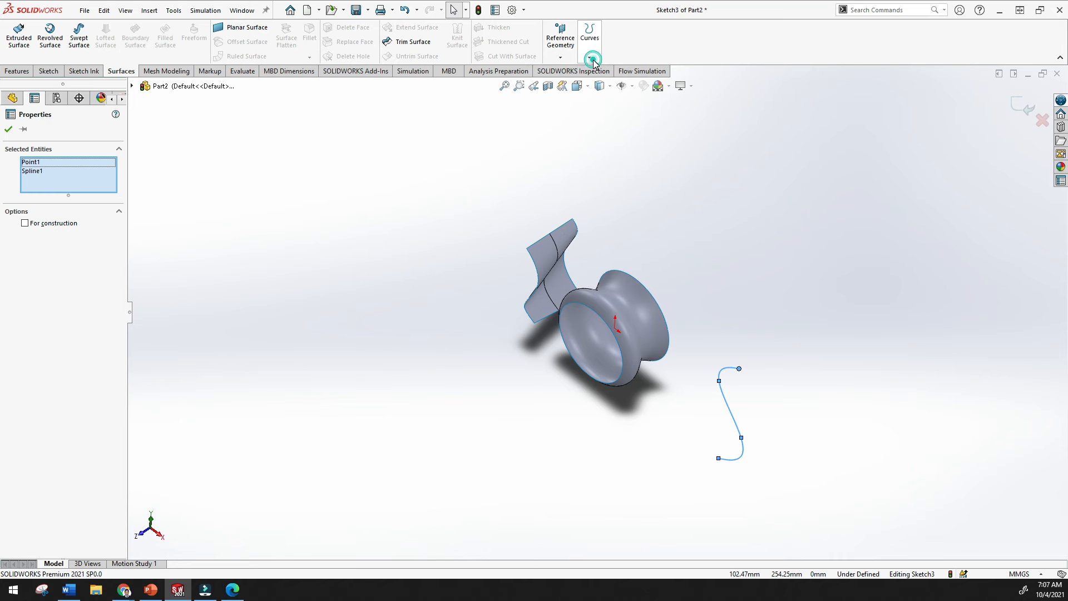
- Clear the selection and try again to reach the reference plane command from within the open spline sketch
click(446, 177)
click(17, 70)
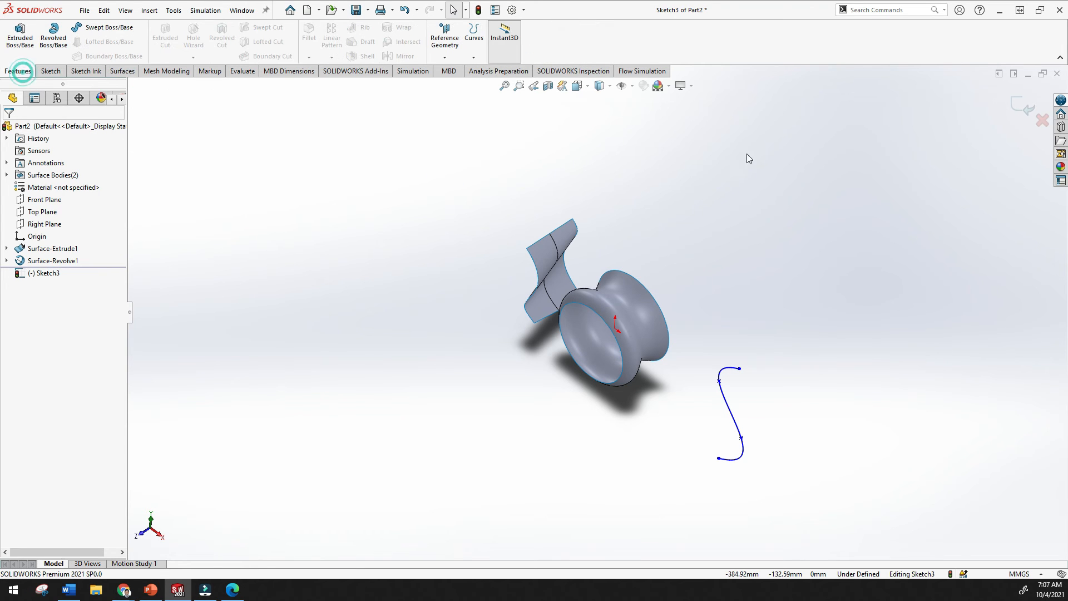
click(454, 59)
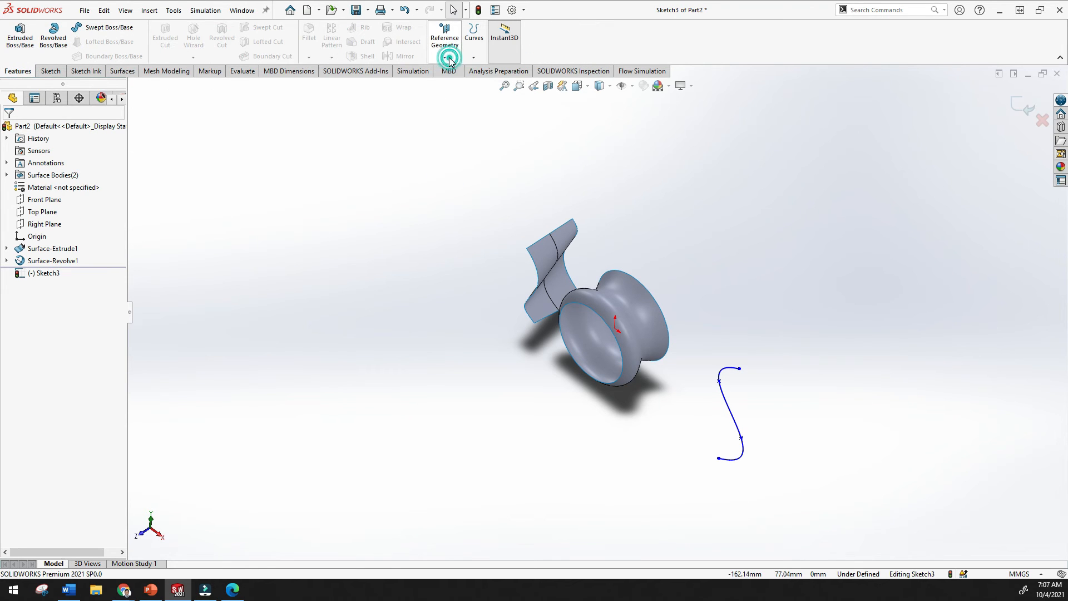
middle_drag(813, 228, 862, 190)
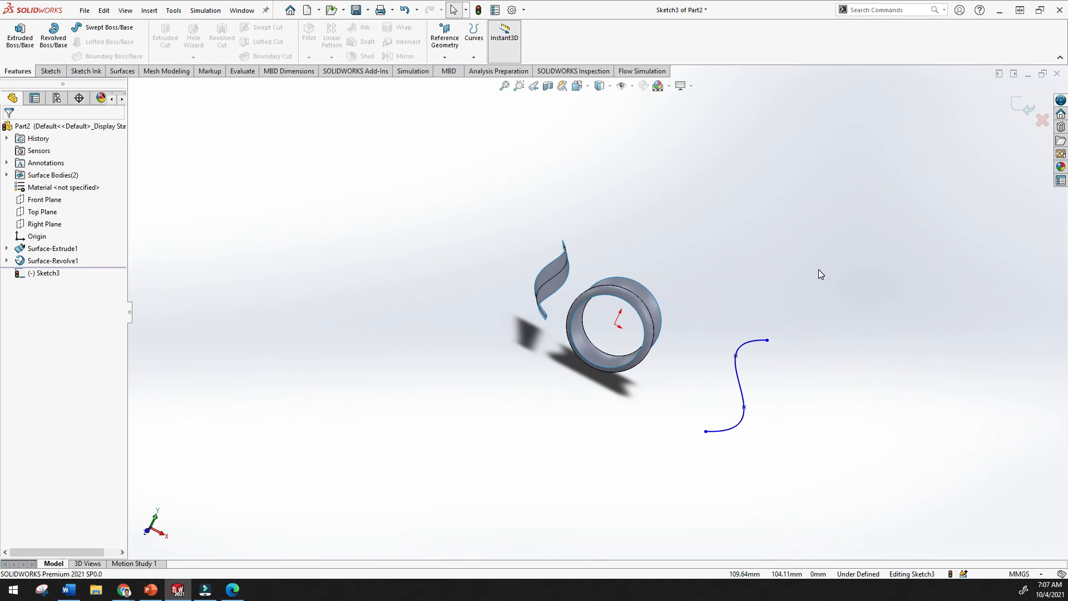
click(444, 59)
middle_drag(757, 378, 706, 346)
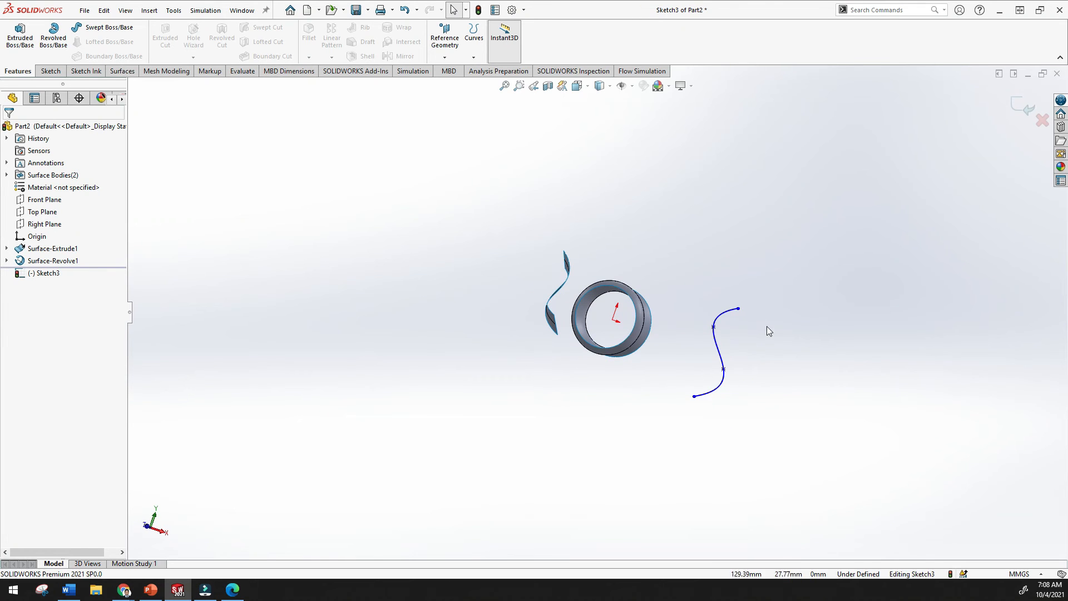
middle_drag(766, 315, 803, 306)
- Exit the spline sketch so that it is kept as a separate path
click(1022, 107)
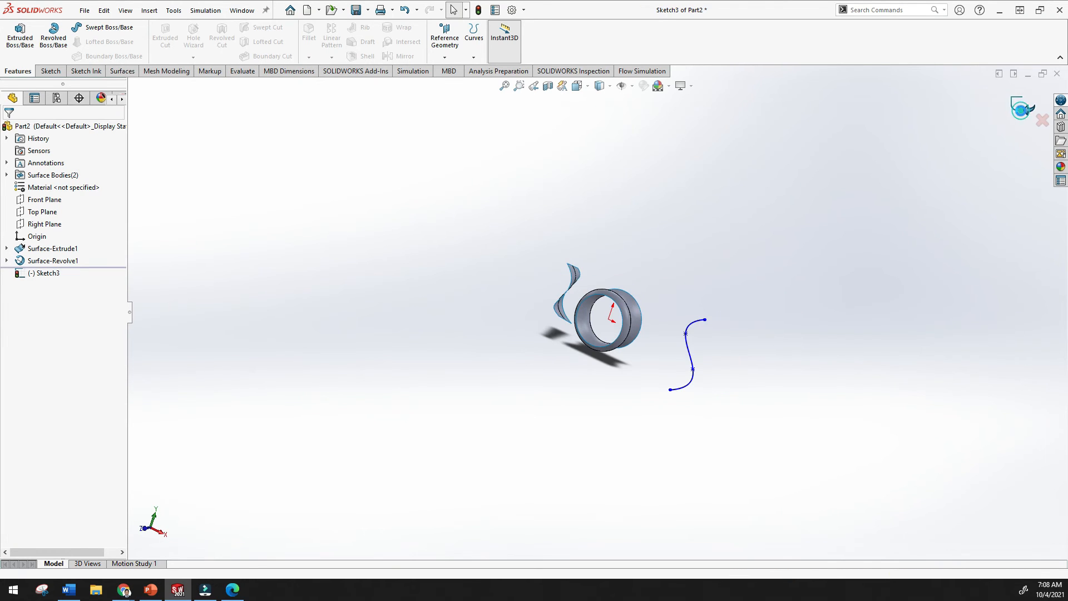
click(846, 267)
mouse_move(845, 265)
middle_down()
mouse_move(796, 255)
mouse_move(884, 253)
mouse_move(857, 261)
middle_up()
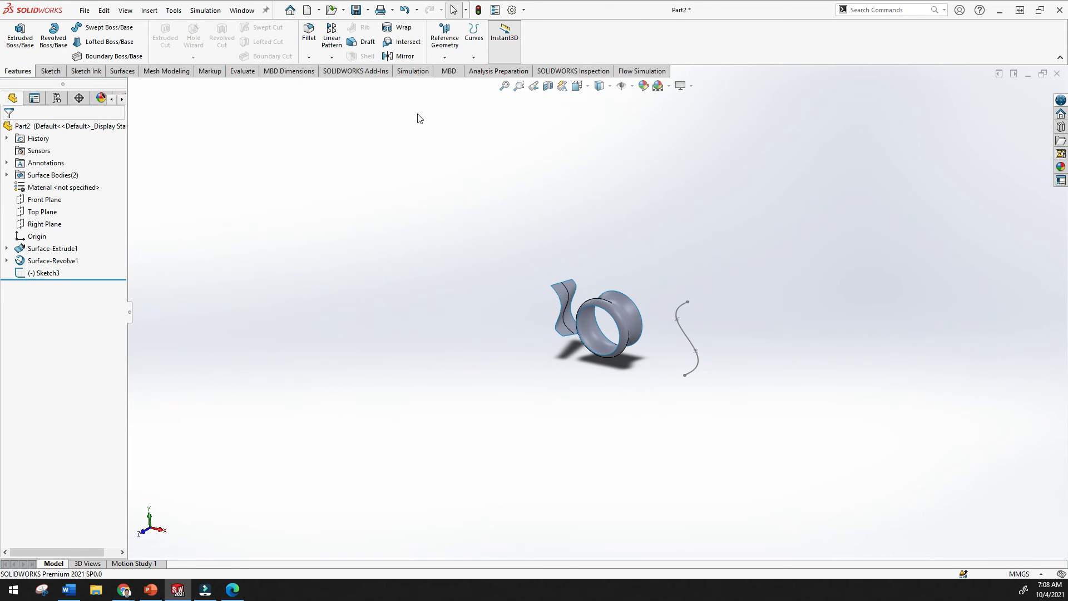
- Create a reference plane coincident with the spline's upper endpoint and perpendicular to the spline
click(122, 70)
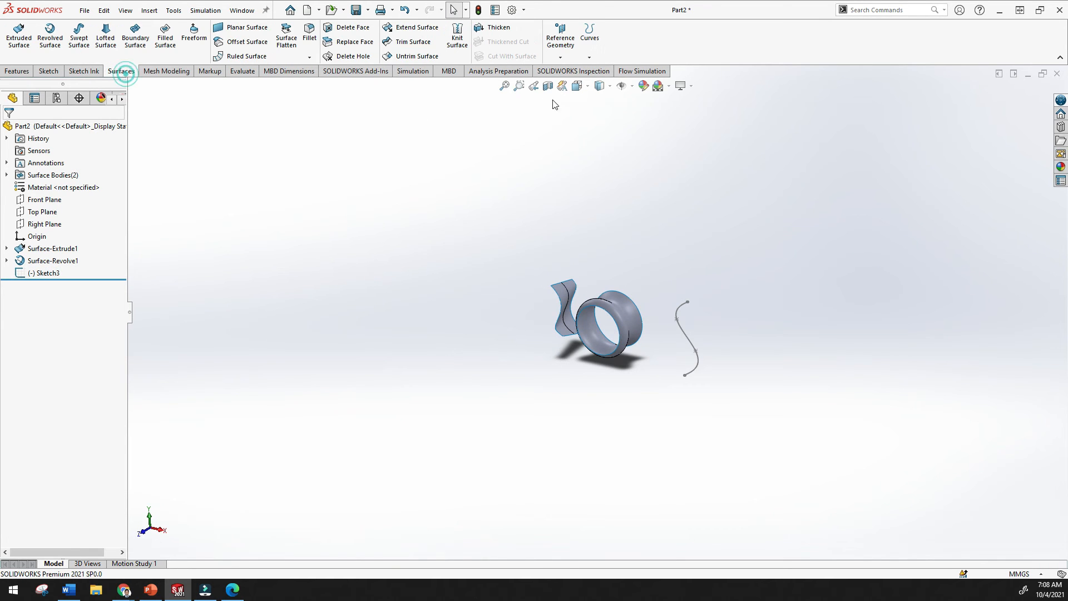
click(559, 59)
click(569, 70)
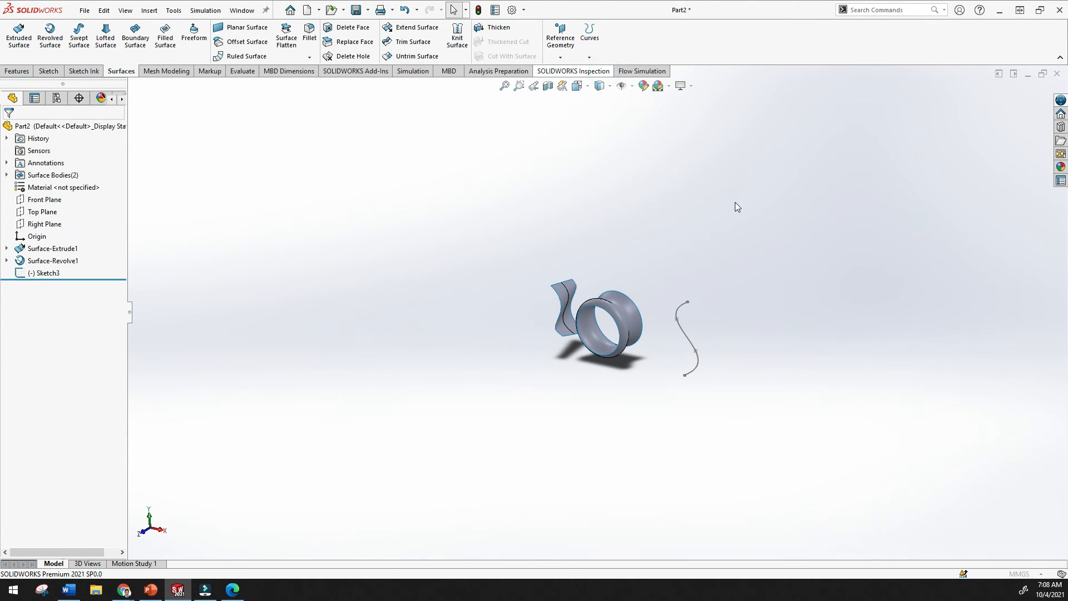
middle_drag(776, 215, 726, 266)
scroll(695, 312, down, 8)
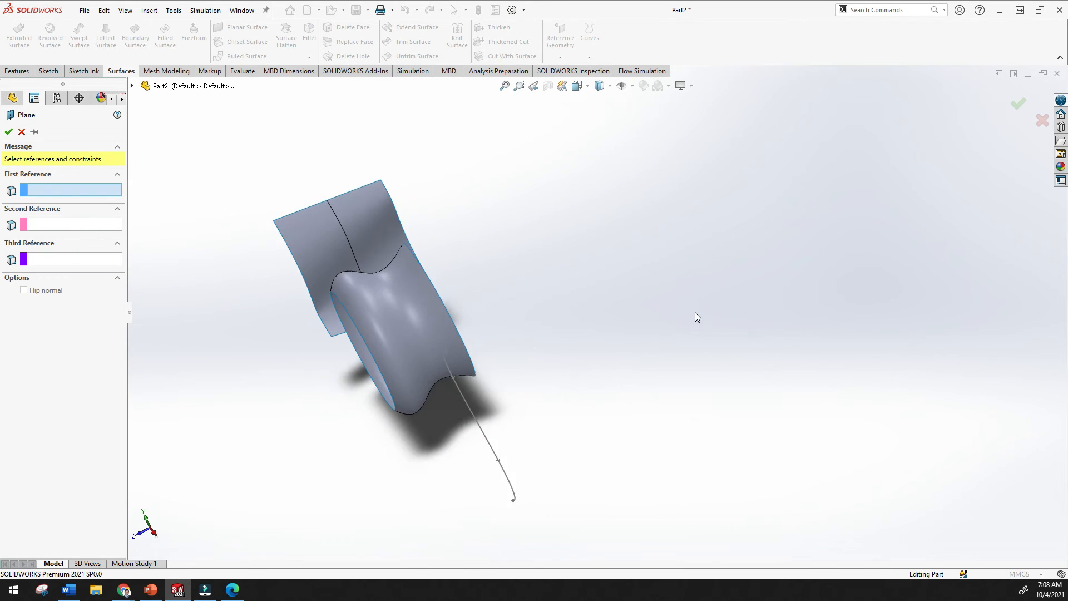
mouse_move(596, 317)
middle_down()
mouse_move(637, 315)
mouse_move(616, 277)
mouse_move(596, 276)
mouse_move(583, 299)
mouse_move(600, 317)
middle_up()
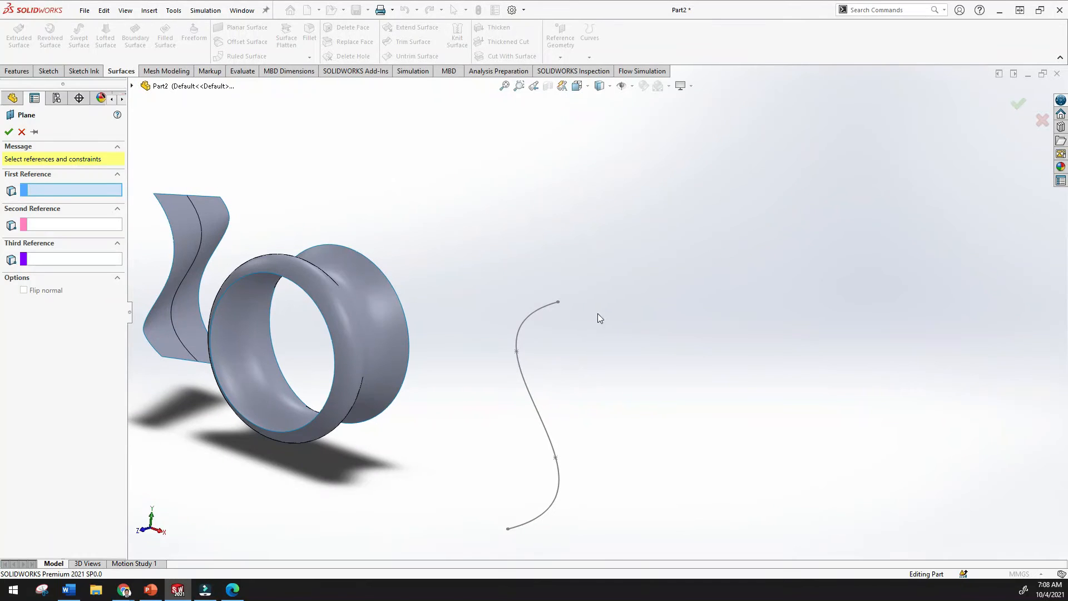
click(558, 303)
middle_drag(805, 342, 810, 393)
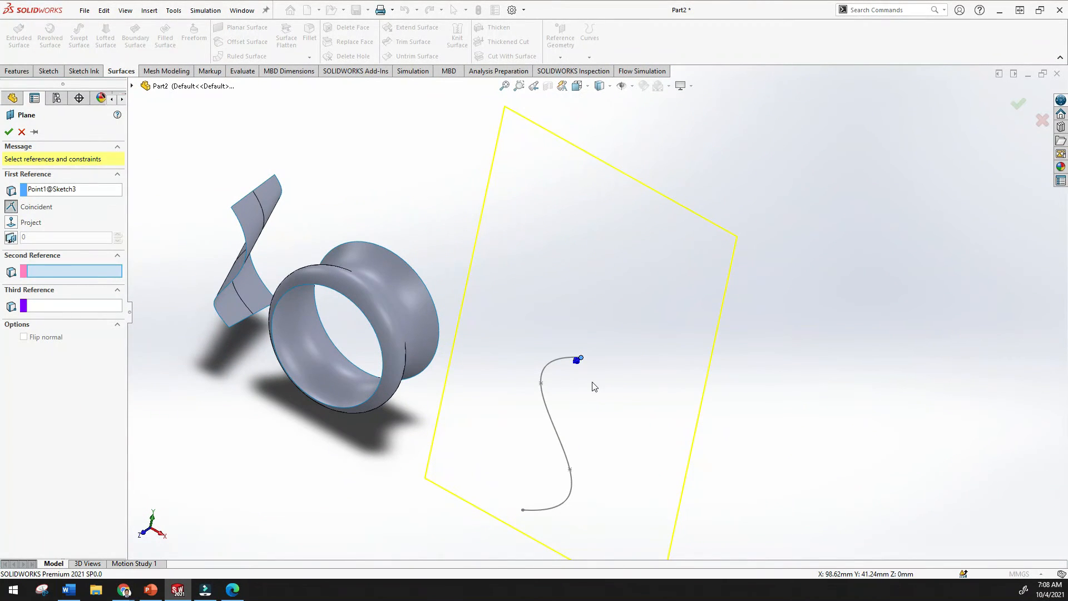
click(549, 365)
mouse_move(801, 348)
middle_down()
mouse_move(896, 379)
mouse_move(858, 407)
mouse_move(834, 383)
mouse_move(845, 348)
mouse_move(672, 345)
middle_up()
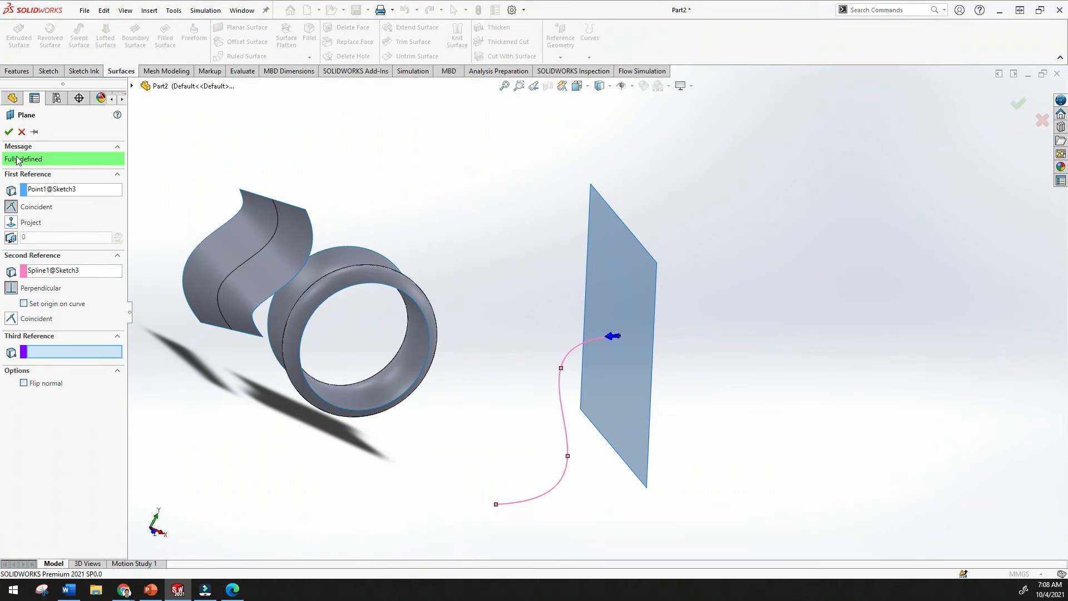
click(8, 131)
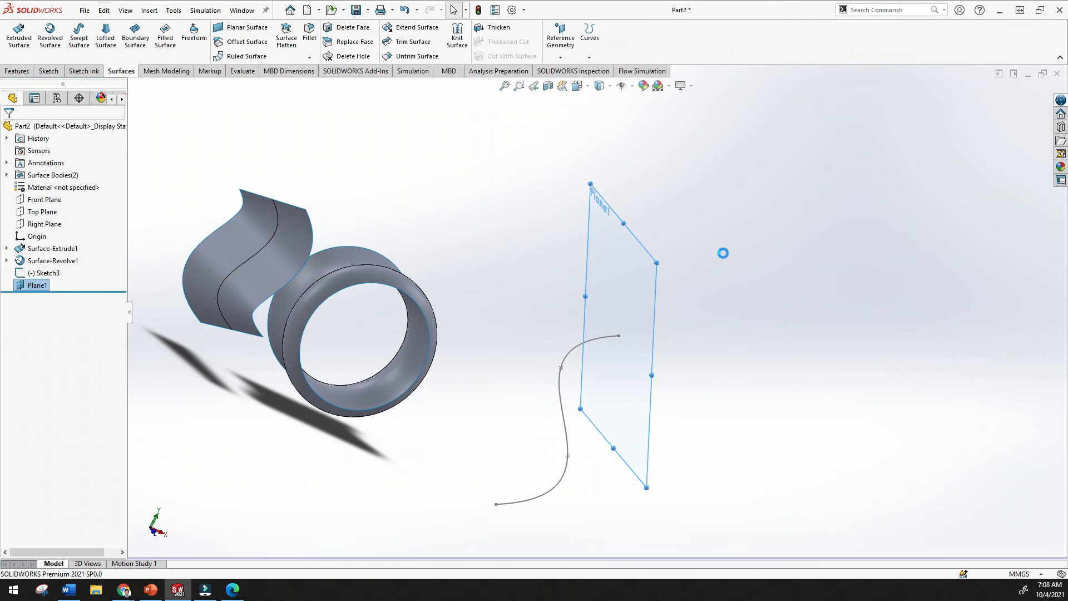
- Sketch a wavy five-point spline across the new perpendicular plane as the sweep profile and exit the sketch
scroll(633, 312, up, 4)
right_click(32, 285)
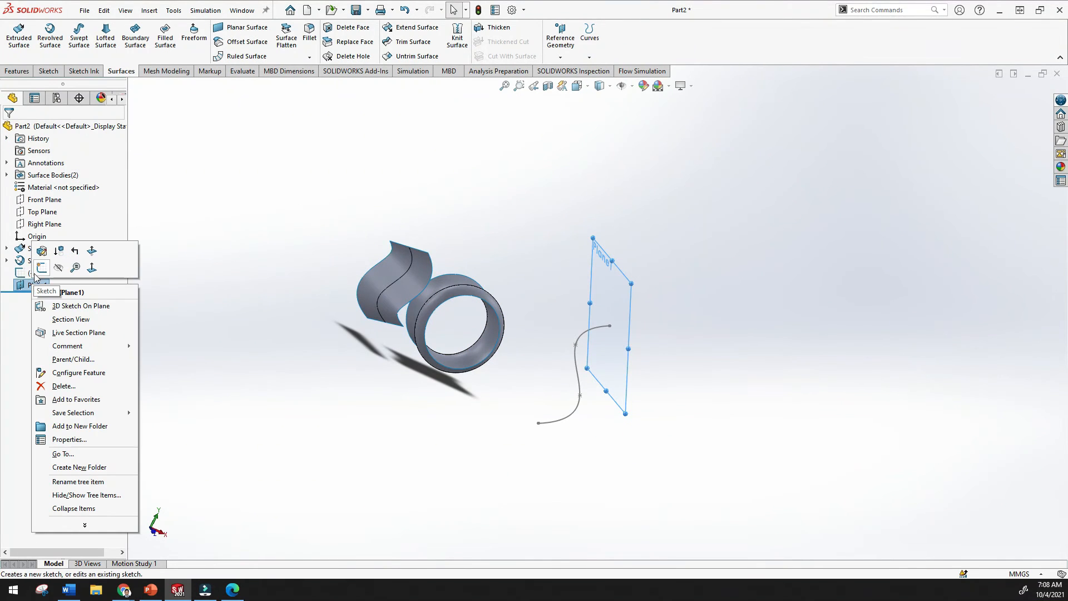
click(38, 273)
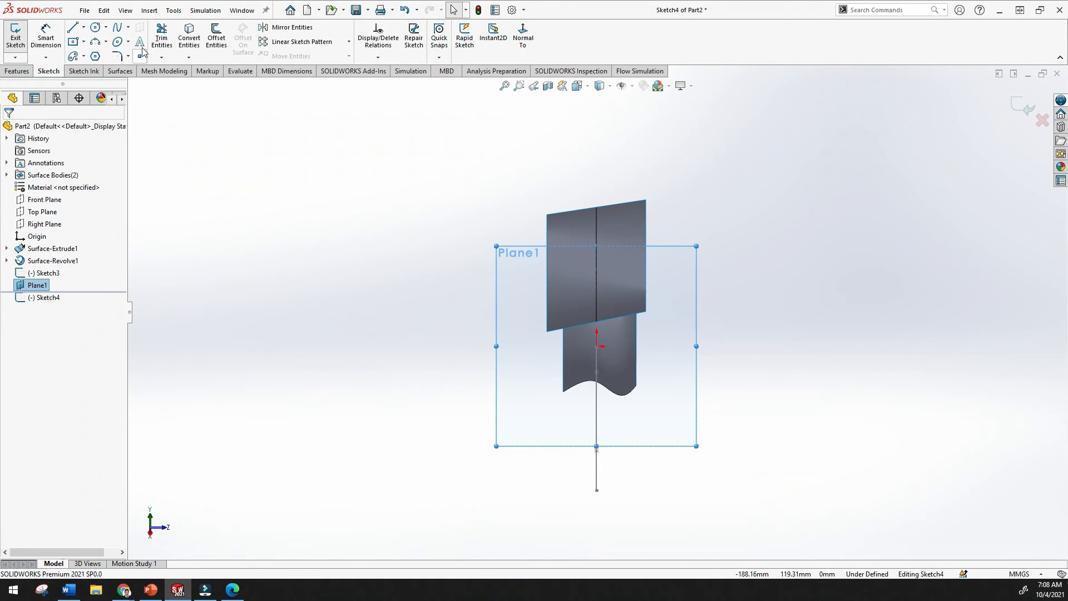
click(118, 30)
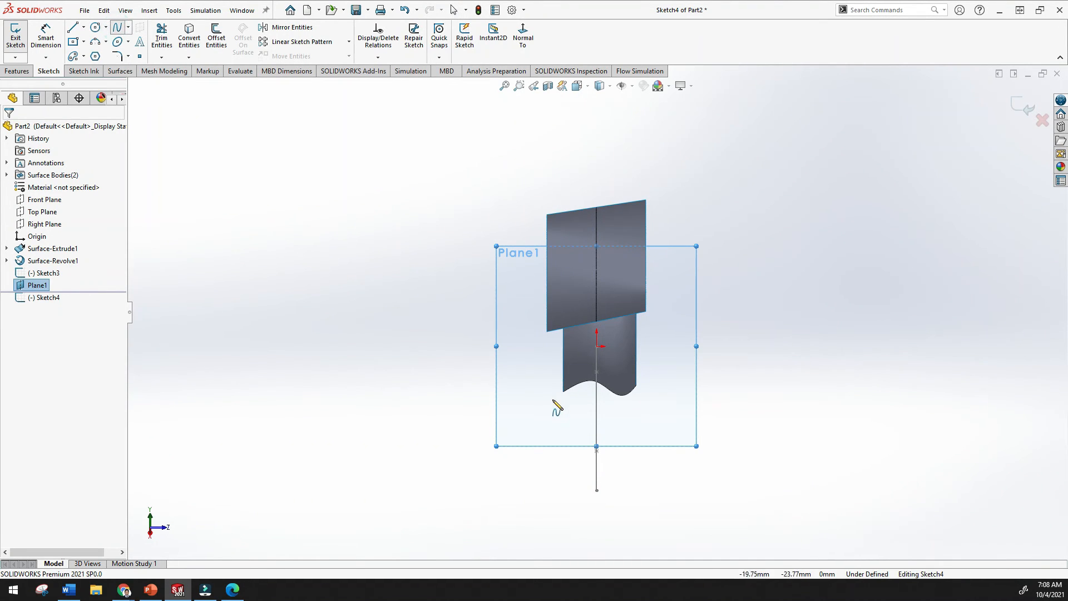
click(441, 357)
click(522, 353)
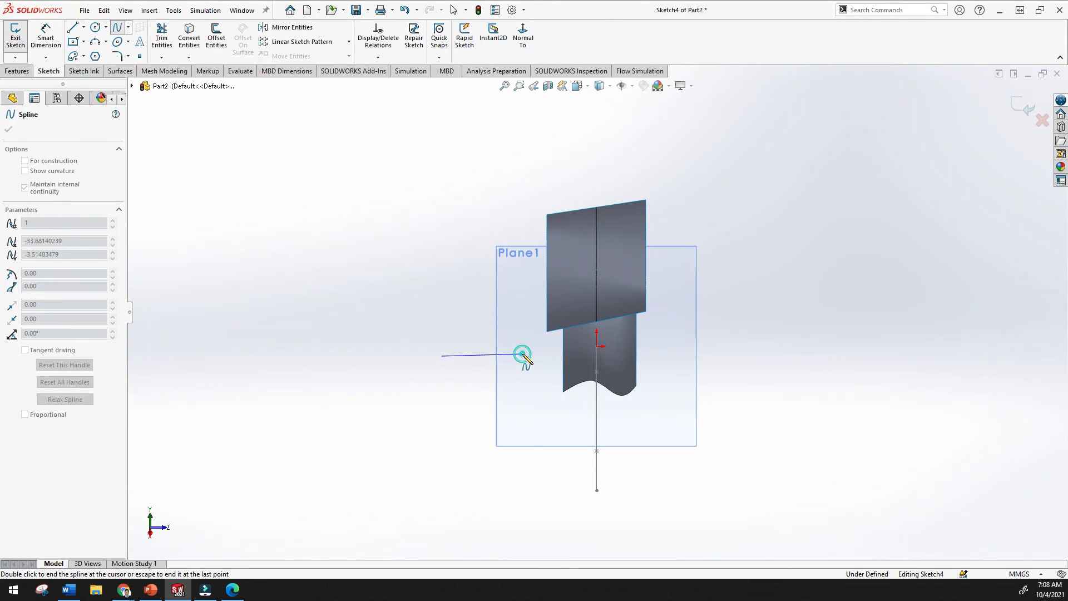
click(554, 371)
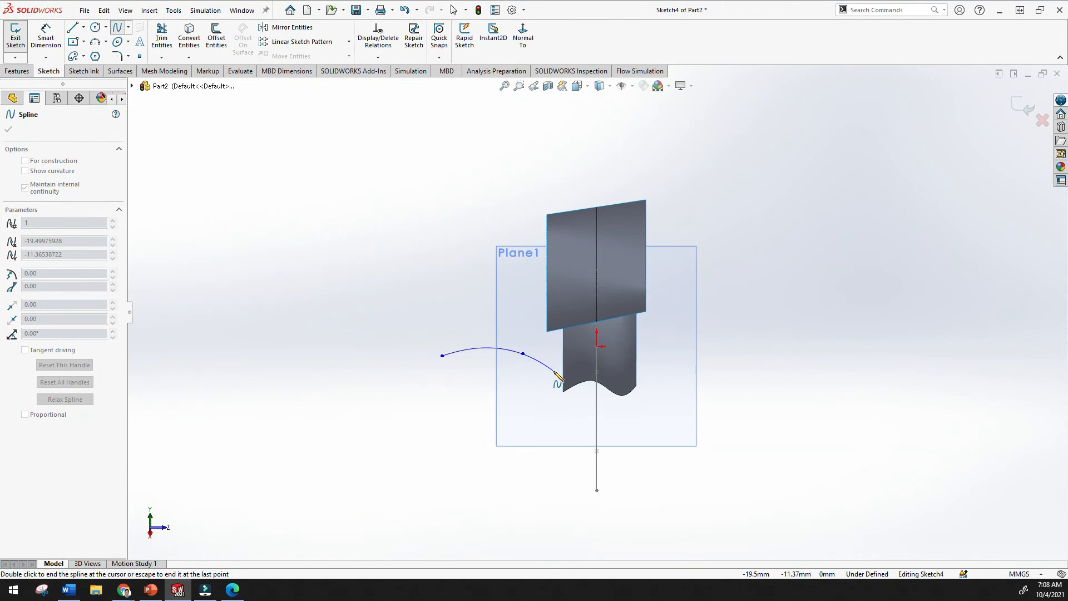
click(635, 340)
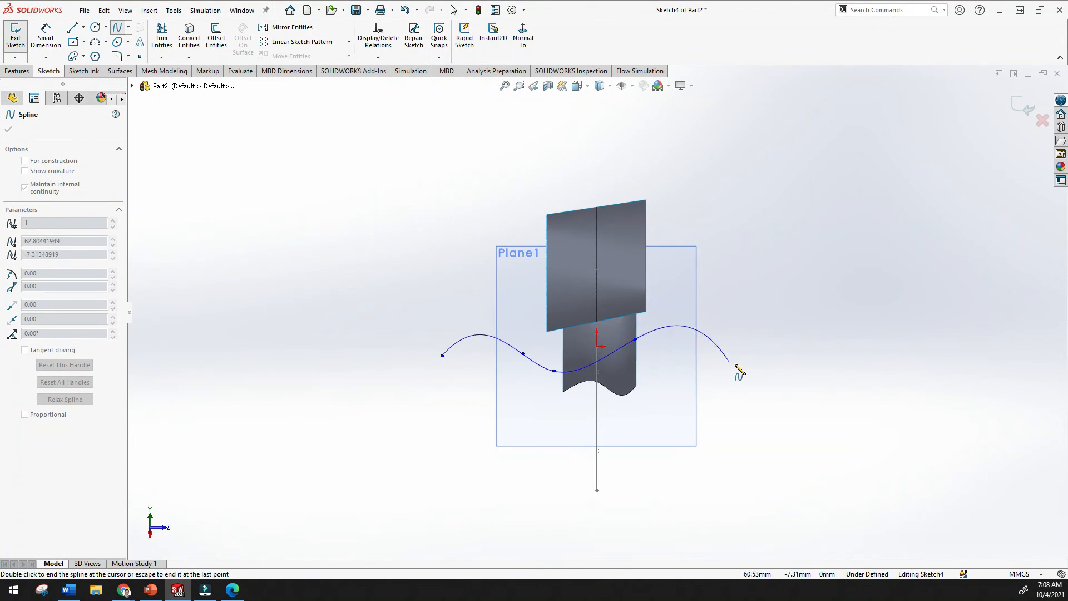
double_click(735, 365)
key(Escape)
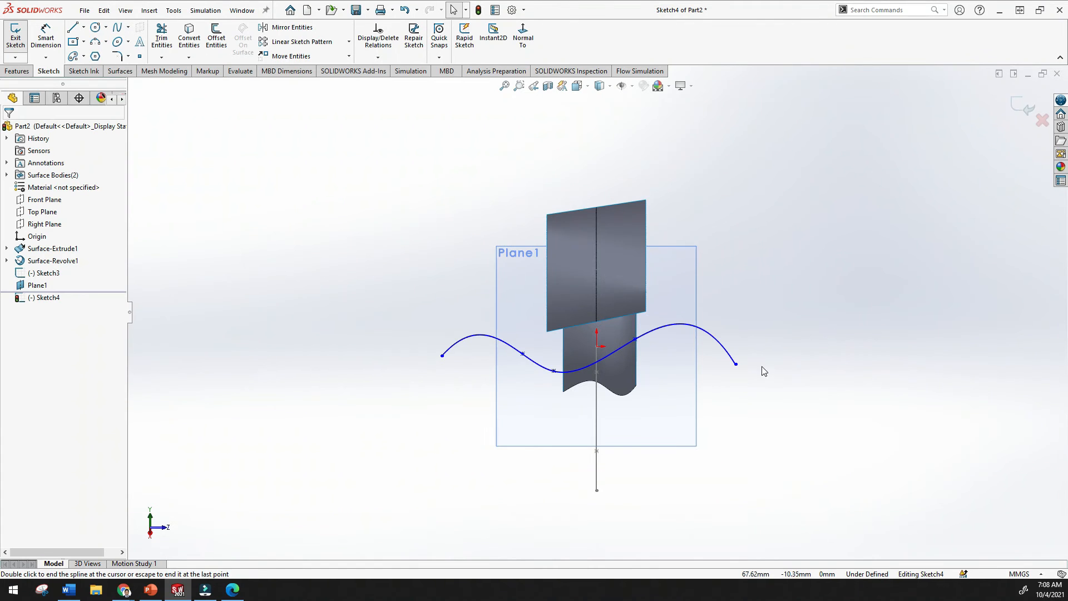
click(1013, 120)
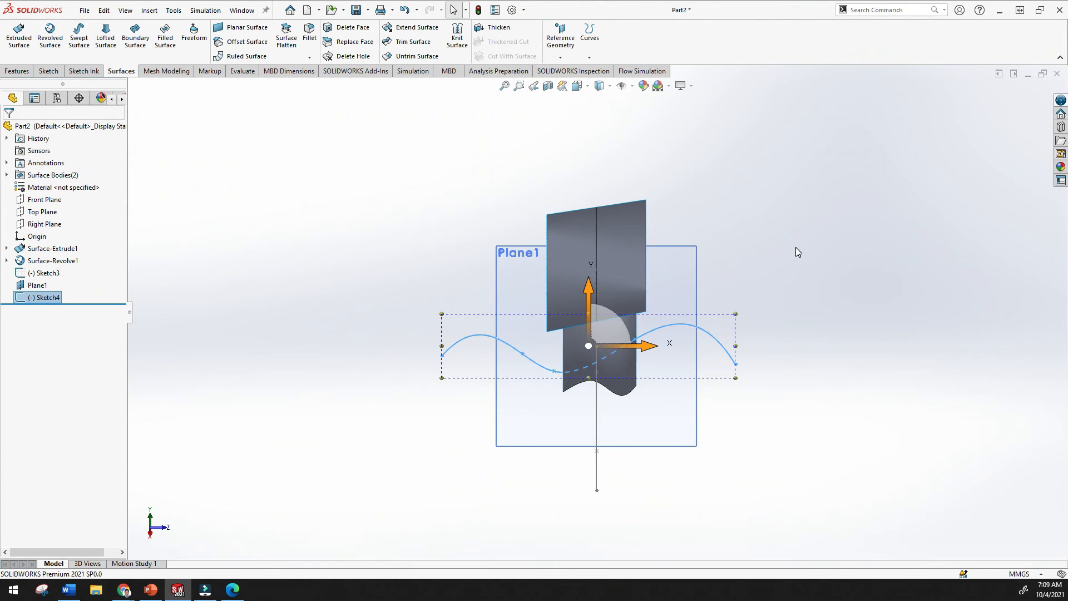
- Hide Plane1 so that only the path and profile splines are displayed beside the existing surfaces
mouse_move(330, 286)
middle_down()
mouse_move(434, 255)
mouse_move(439, 310)
mouse_move(422, 312)
mouse_move(471, 243)
mouse_move(496, 312)
mouse_move(402, 312)
middle_up()
click(402, 313)
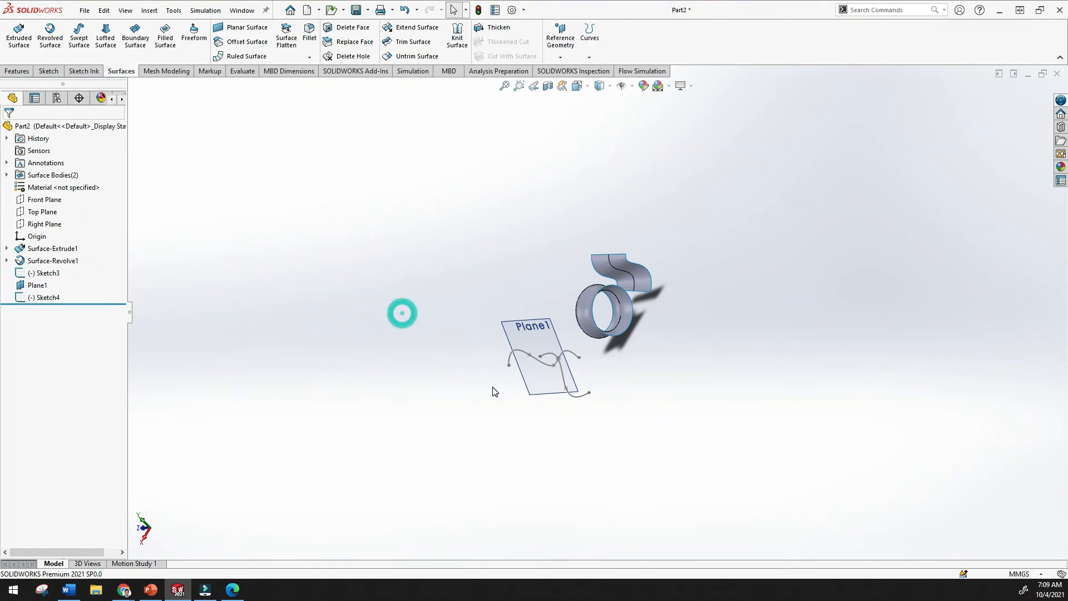
scroll(492, 388, down, 3)
mouse_move(492, 372)
middle_down()
mouse_move(455, 389)
mouse_move(410, 359)
mouse_move(508, 374)
middle_up()
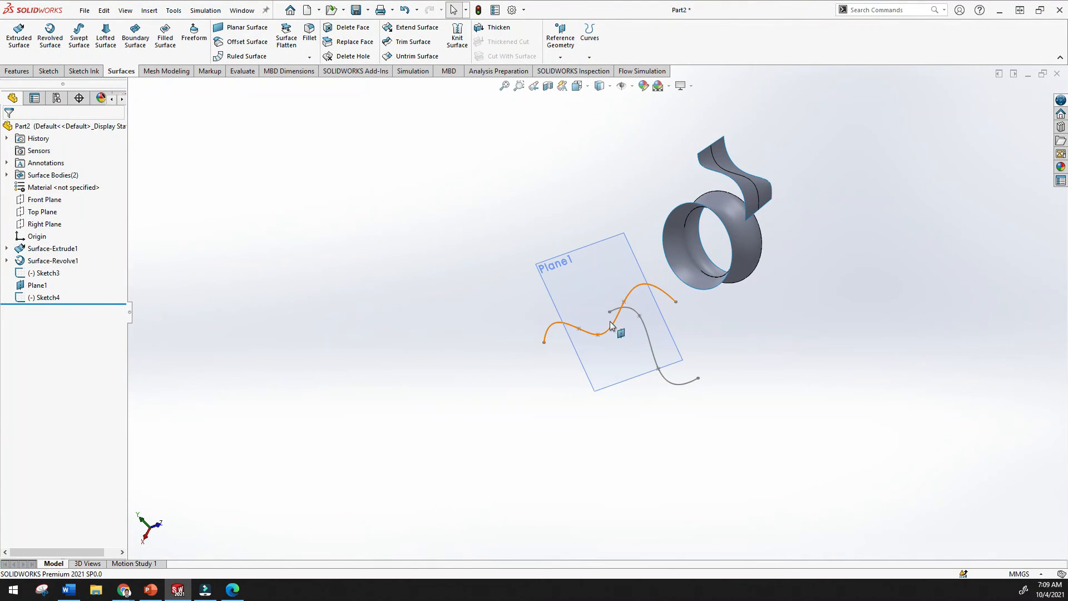
mouse_move(606, 326)
middle_down()
mouse_move(618, 312)
mouse_move(715, 312)
middle_up()
right_click(29, 286)
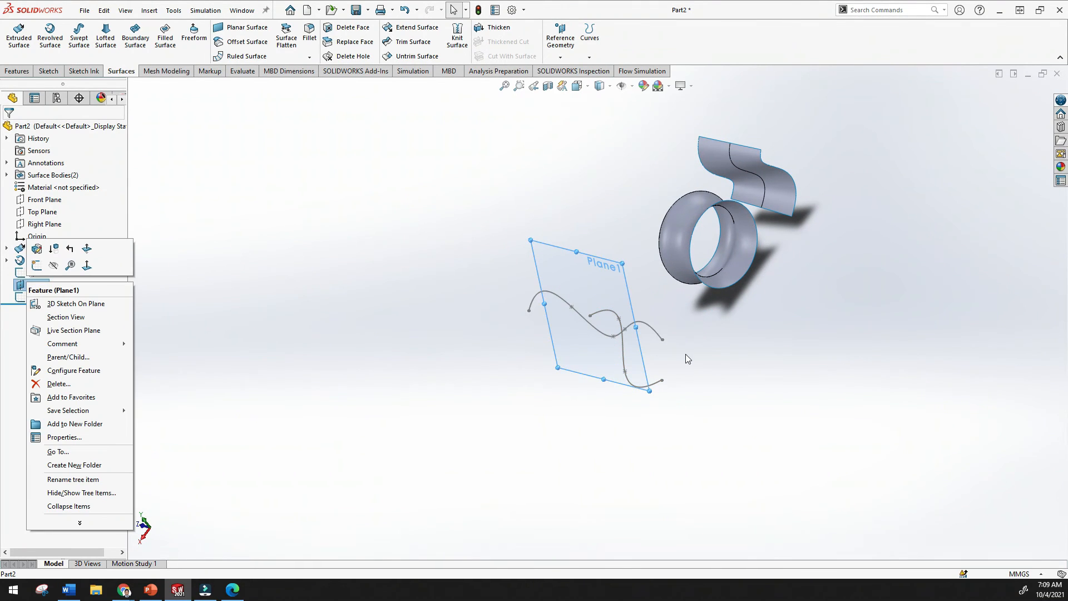
click(278, 314)
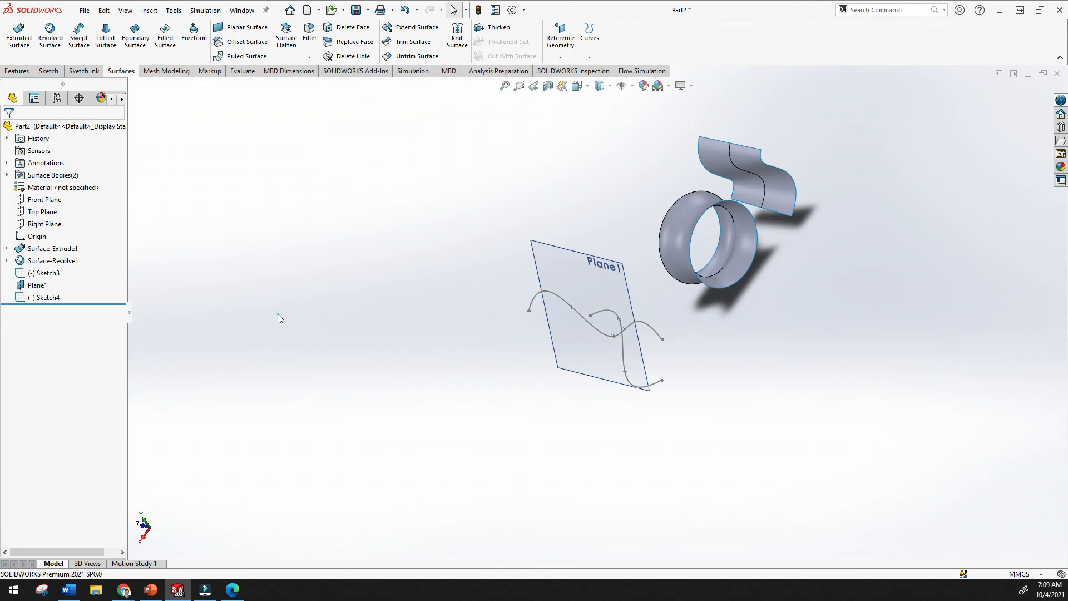
click(40, 285)
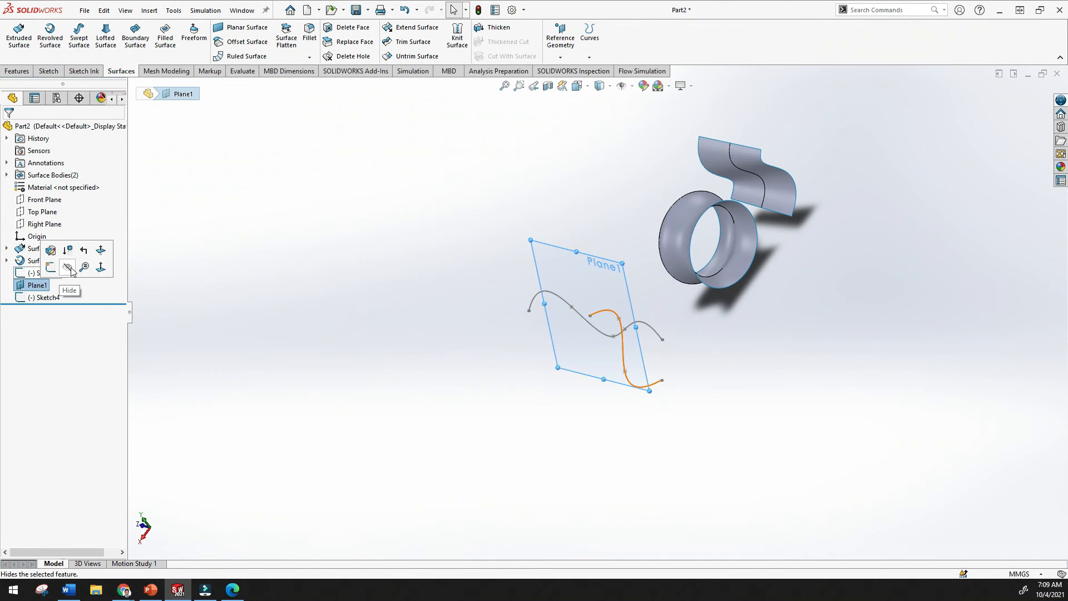
click(67, 268)
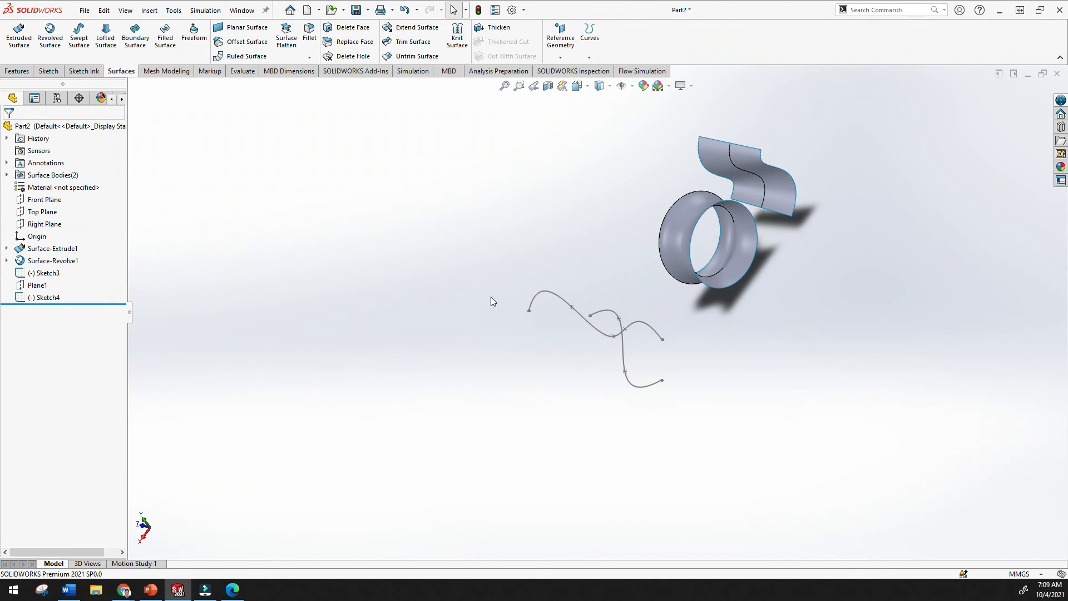
- Create a swept surface with Sketch4 as the sketch profile and Sketch3 as the path
key(f)
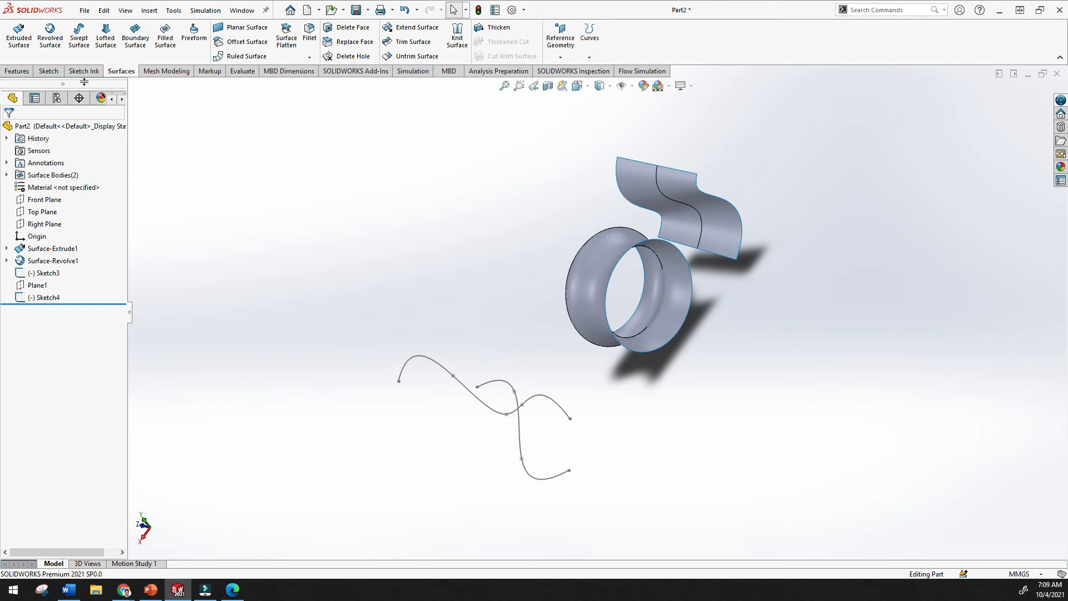
click(78, 38)
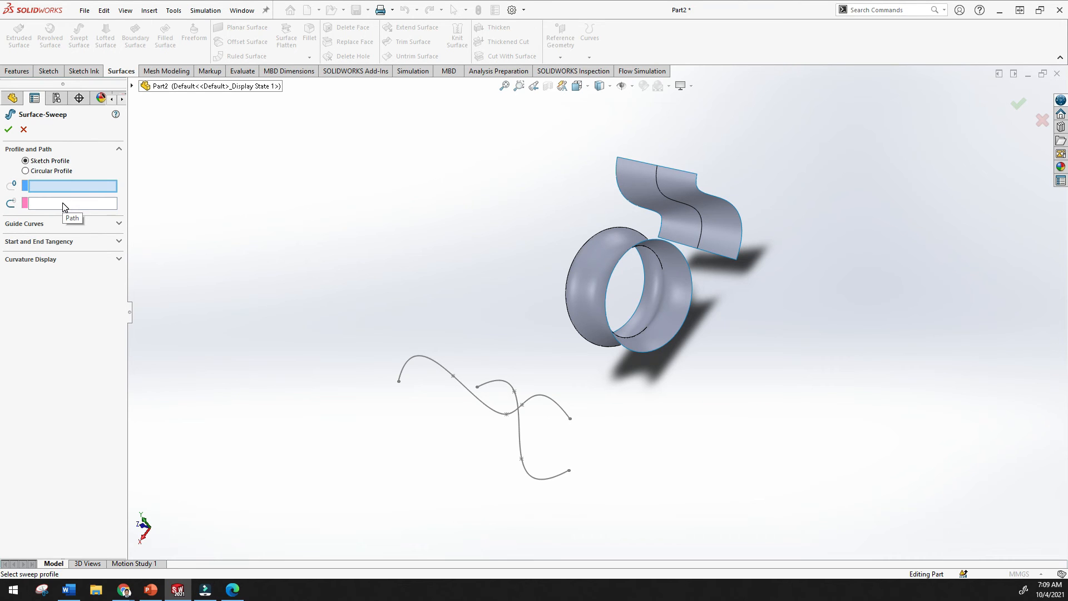
middle_drag(450, 230, 424, 329)
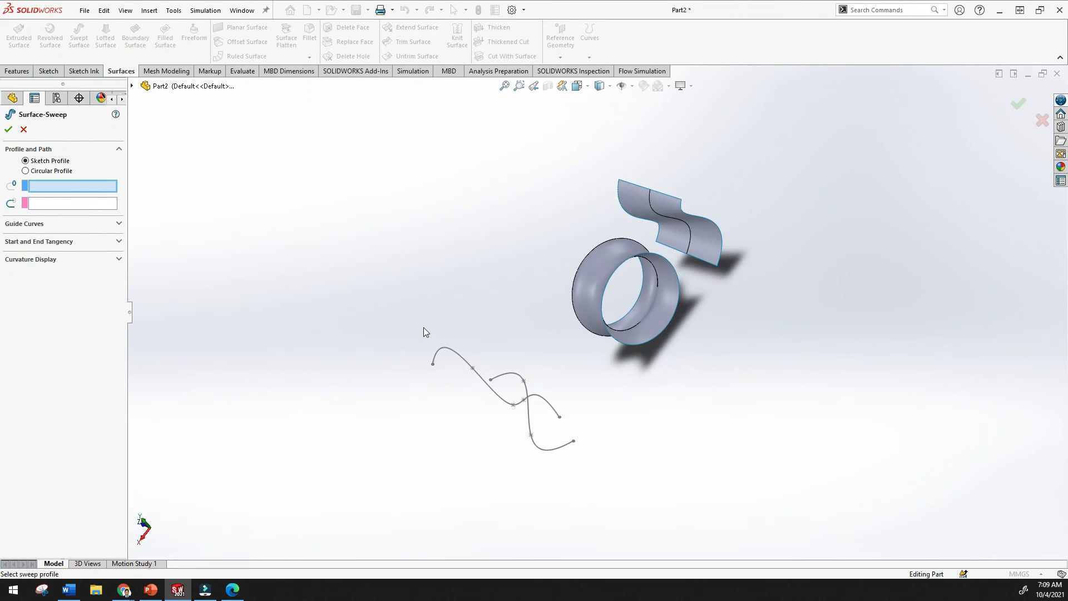
click(454, 354)
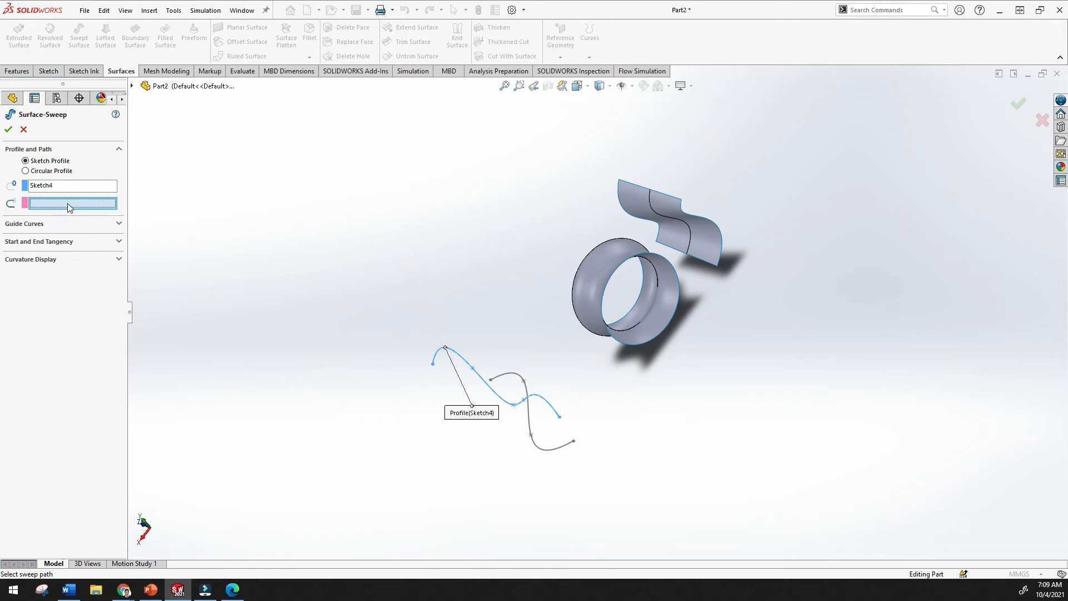
click(503, 375)
mouse_move(689, 386)
middle_down()
mouse_move(656, 469)
mouse_move(657, 378)
mouse_move(725, 394)
middle_up()
click(504, 86)
middle_drag(629, 200, 544, 458)
scroll(543, 439, down, 5)
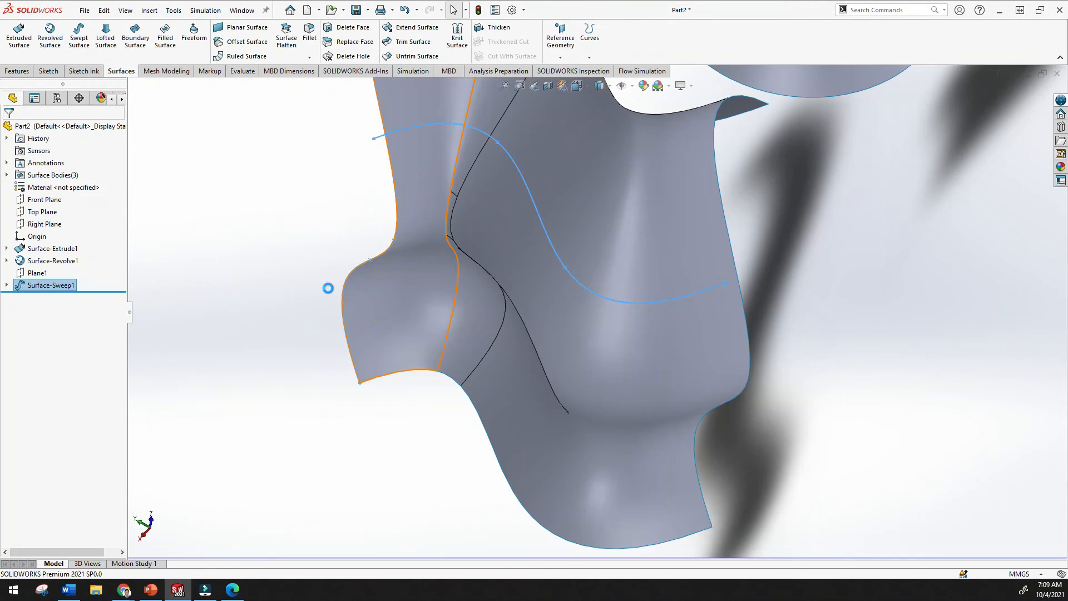
- Edit the sweep's path sketch, Sketch3, and move the spline's lower endpoint down to about X 87, Y -60 mm
scroll(314, 286, up, 3)
mouse_move(313, 286)
middle_down()
mouse_move(275, 341)
mouse_move(350, 245)
mouse_move(453, 231)
mouse_move(586, 386)
mouse_move(477, 422)
mouse_move(484, 333)
middle_up()
click(503, 86)
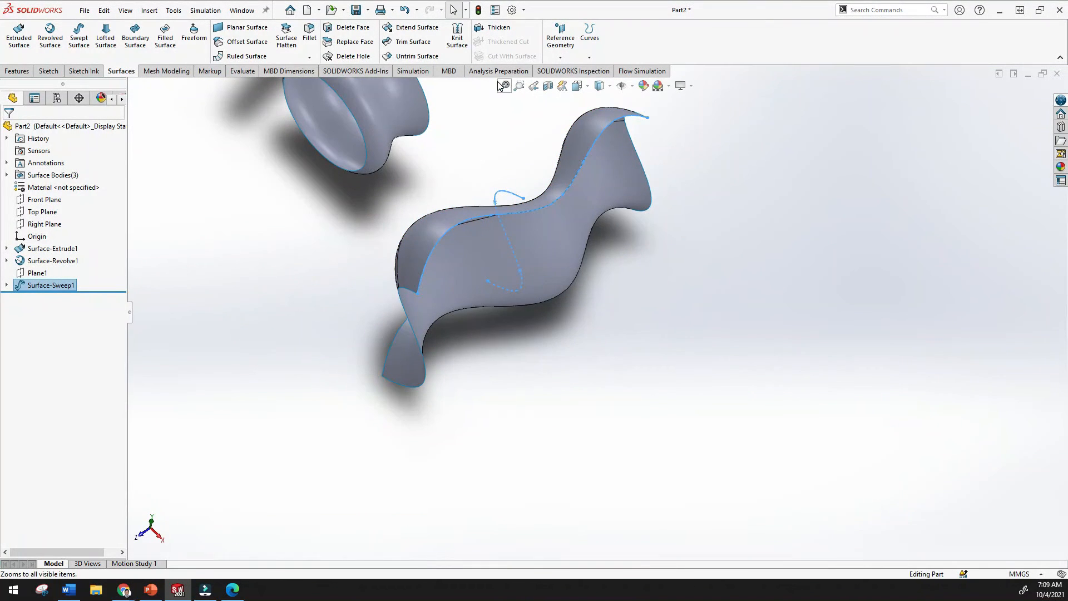
mouse_move(465, 288)
middle_down()
mouse_move(556, 311)
mouse_move(573, 328)
mouse_move(529, 358)
mouse_move(505, 409)
mouse_move(552, 321)
middle_up()
scroll(639, 375, down, 6)
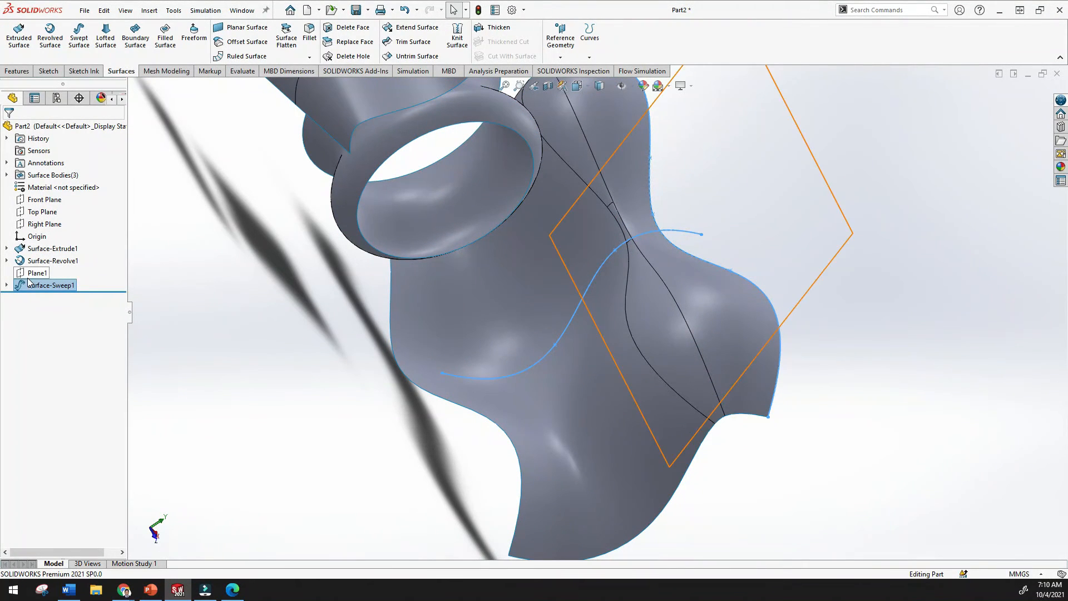
click(7, 286)
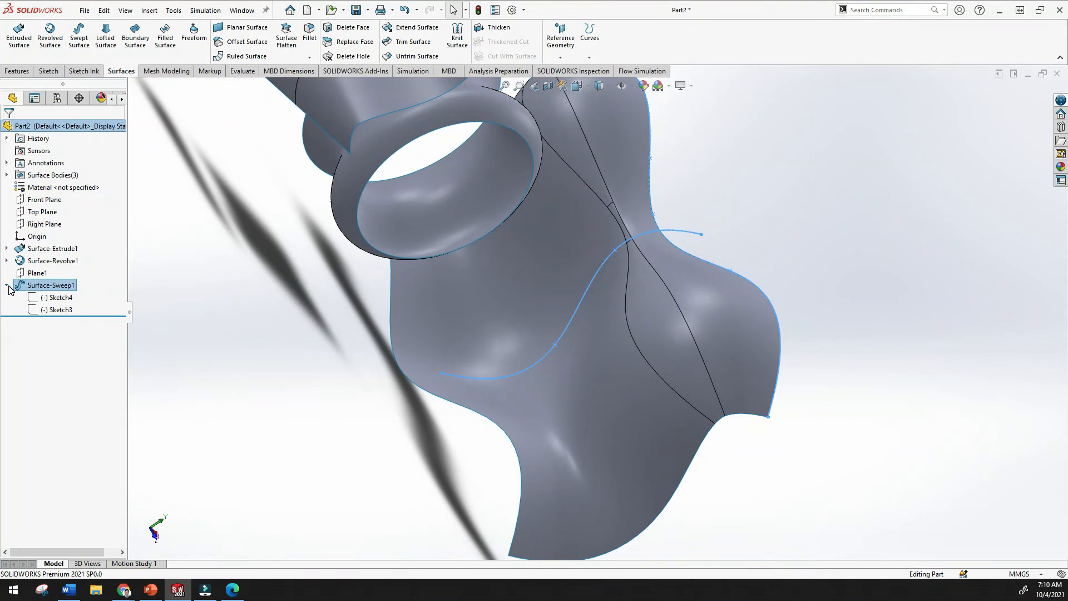
click(36, 310)
click(38, 276)
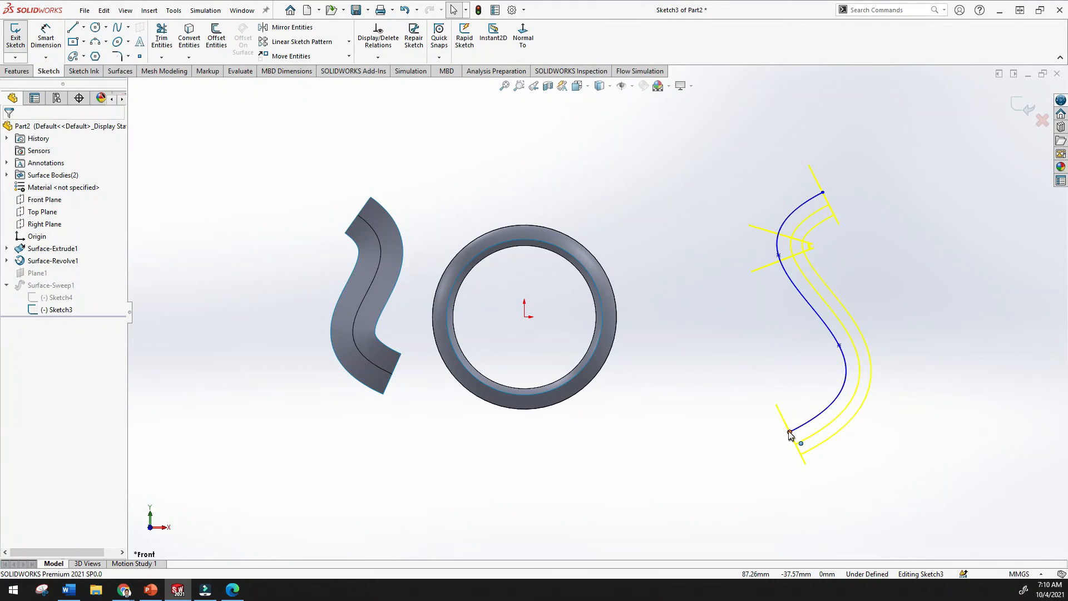
drag(790, 432, 789, 497)
scroll(682, 429, up, 5)
mouse_move(682, 429)
middle_down()
mouse_move(636, 441)
mouse_move(703, 472)
mouse_move(702, 497)
mouse_move(693, 490)
middle_up()
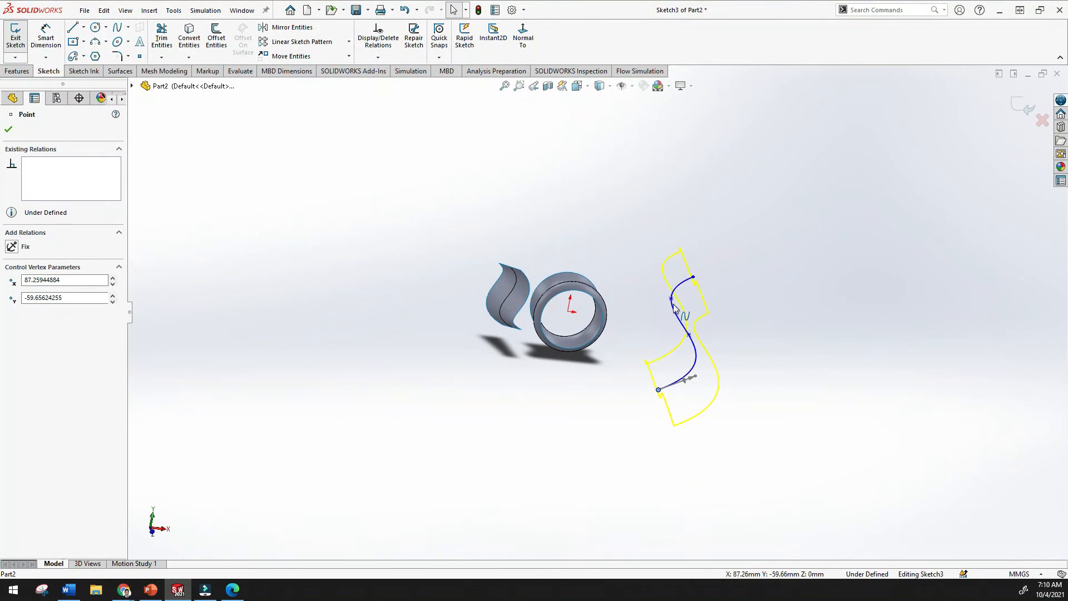
- Reshape the path spline at its two interior points, extend its lower endpoint to about X 67, Y -112 mm, and exit the sketch
drag(672, 299, 686, 316)
middle_drag(789, 362, 779, 327)
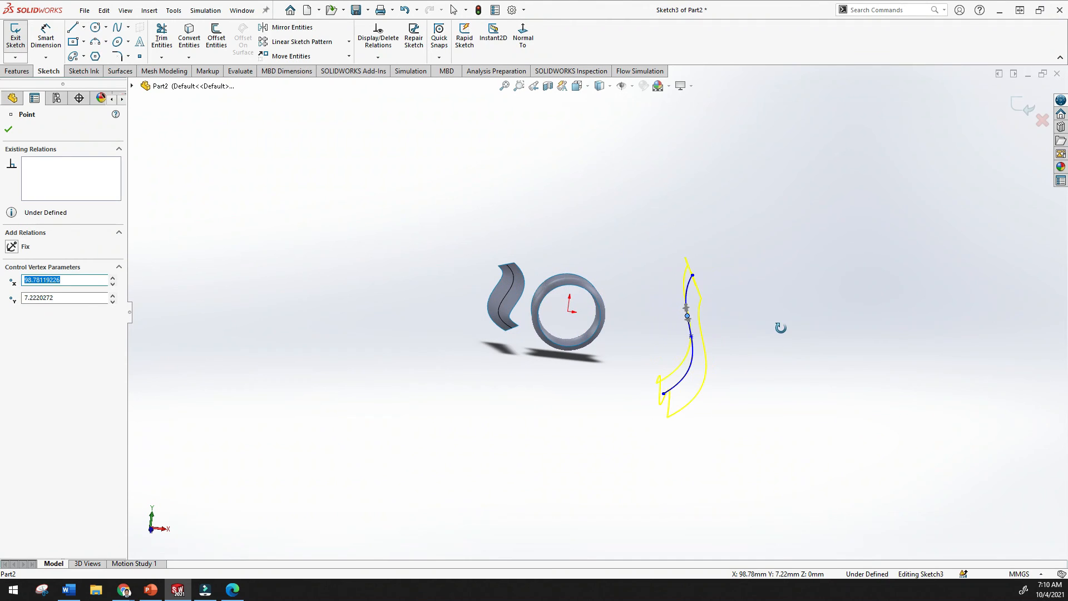
click(683, 345)
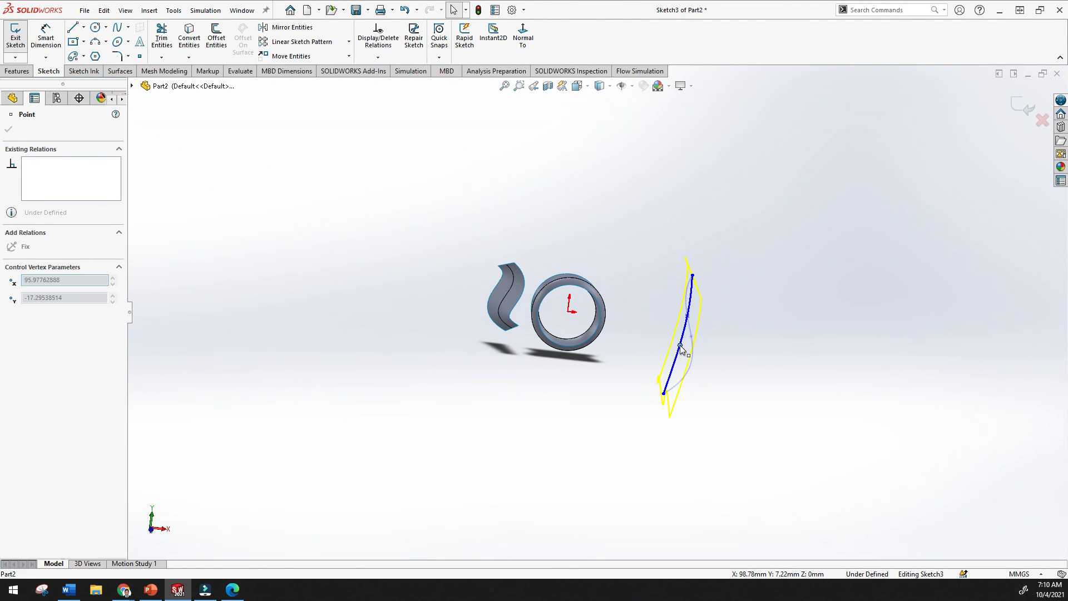
drag(685, 346, 698, 349)
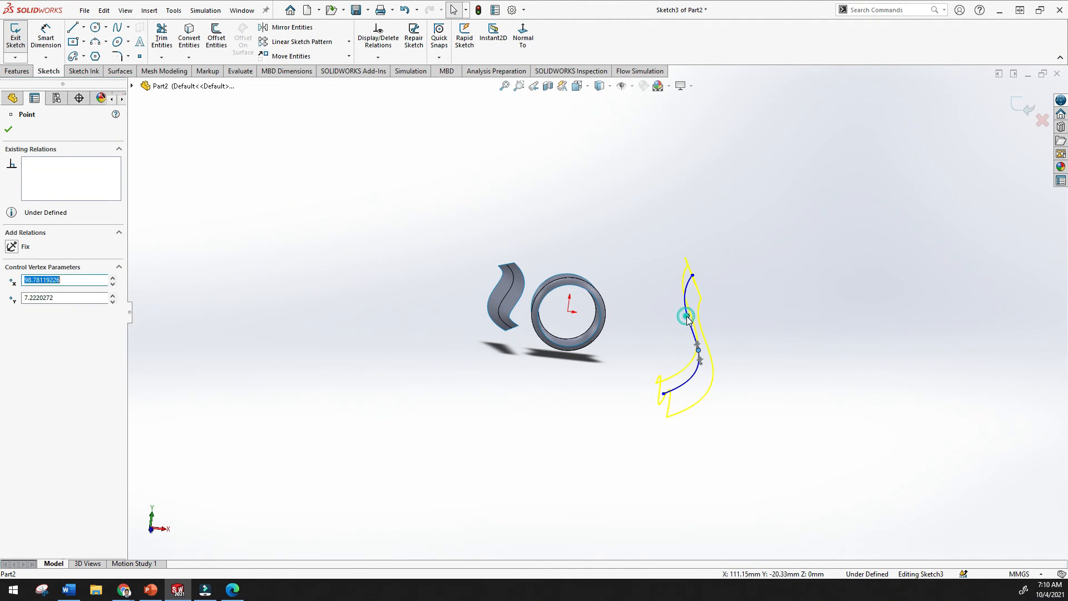
drag(677, 315, 684, 315)
drag(665, 397, 633, 456)
click(8, 130)
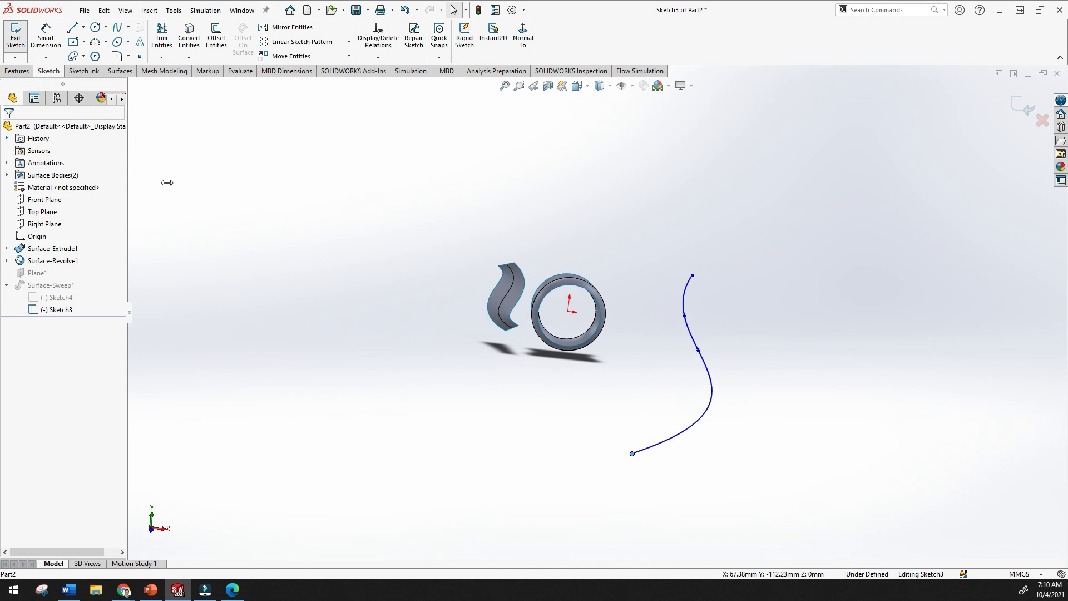
click(1022, 106)
- Edit the Surface-Sweep1 feature and switch it from a sketch profile to a circular profile along Sketch3
middle_drag(770, 269, 651, 413)
scroll(663, 341, down, 5)
middle_drag(662, 341, 622, 151)
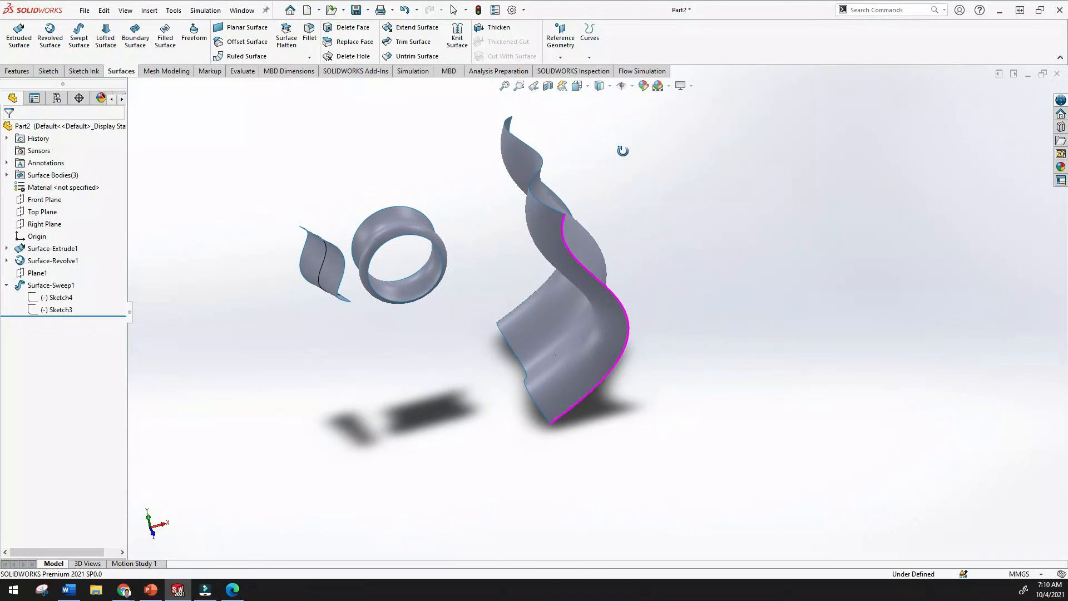
right_click(36, 288)
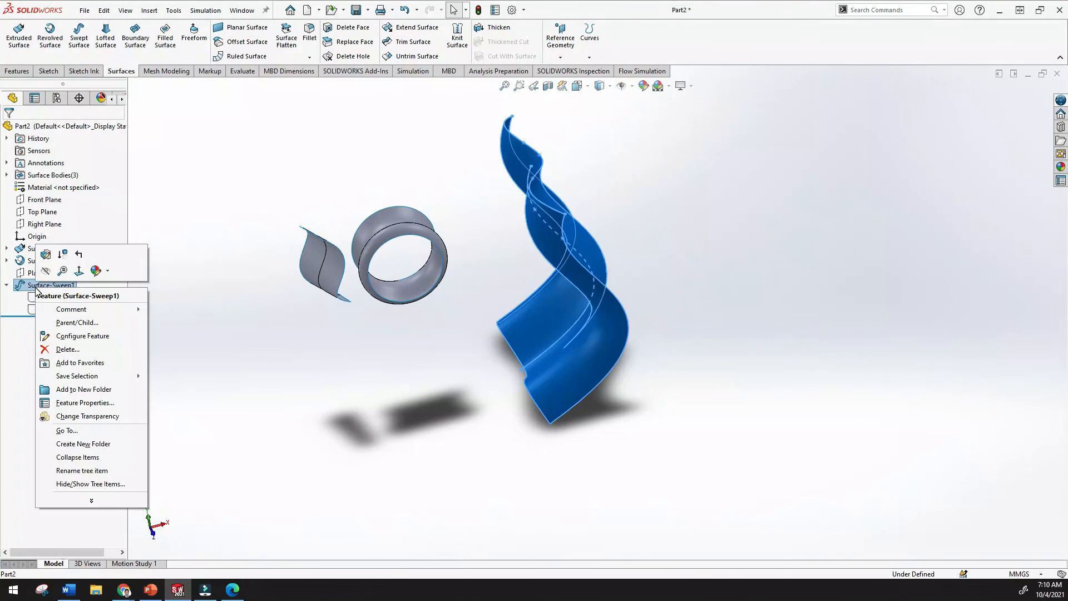
click(44, 259)
mouse_move(232, 240)
middle_down()
mouse_move(222, 151)
mouse_move(221, 226)
mouse_move(149, 150)
mouse_move(134, 167)
middle_up()
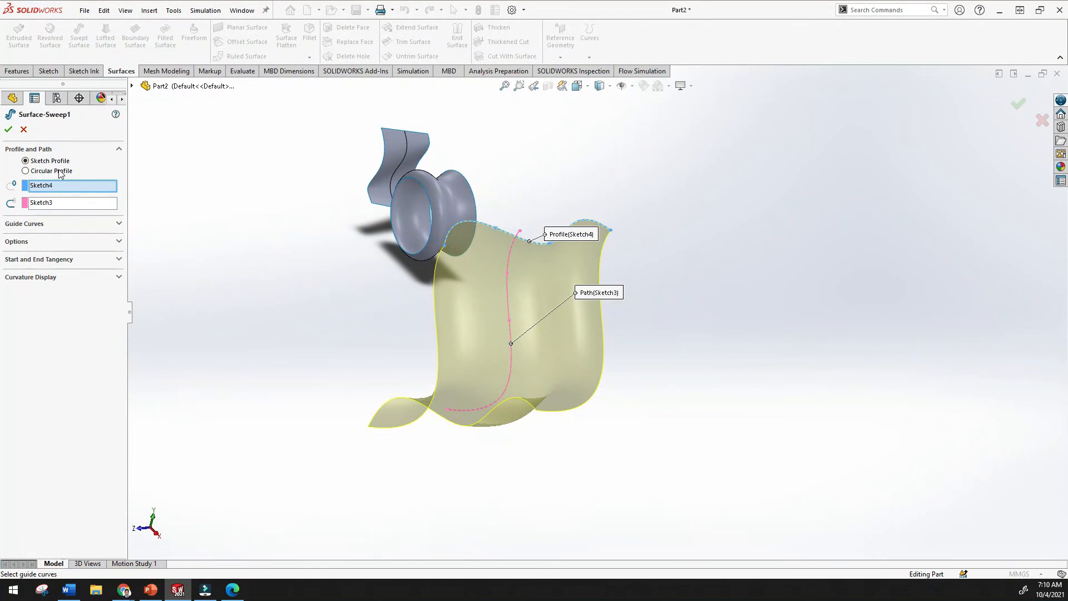
middle_drag(265, 171, 429, 329)
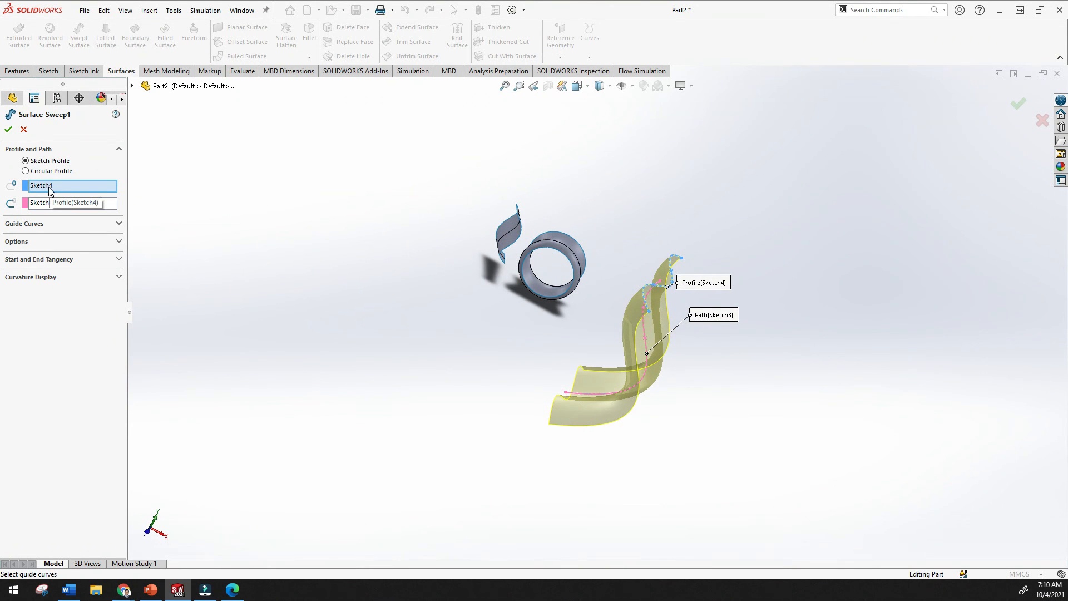
click(25, 172)
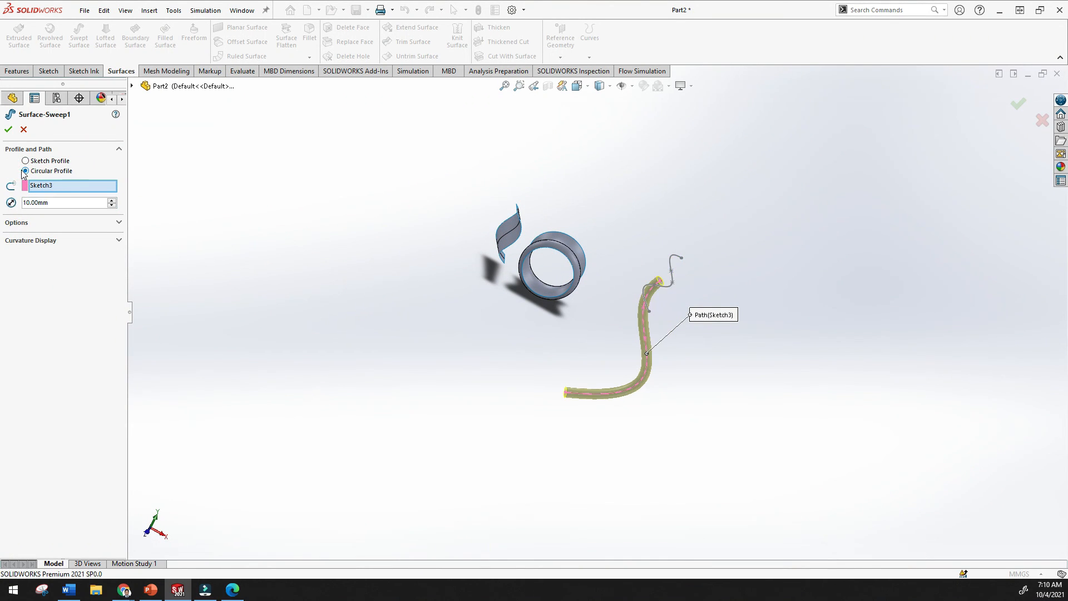
- Set the diameter of the sweep's circular profile to 20 mm
mouse_move(321, 235)
middle_down()
mouse_move(320, 293)
mouse_move(279, 302)
mouse_move(344, 226)
mouse_move(317, 225)
middle_up()
scroll(674, 329, down, 5)
middle_drag(635, 292, 628, 314)
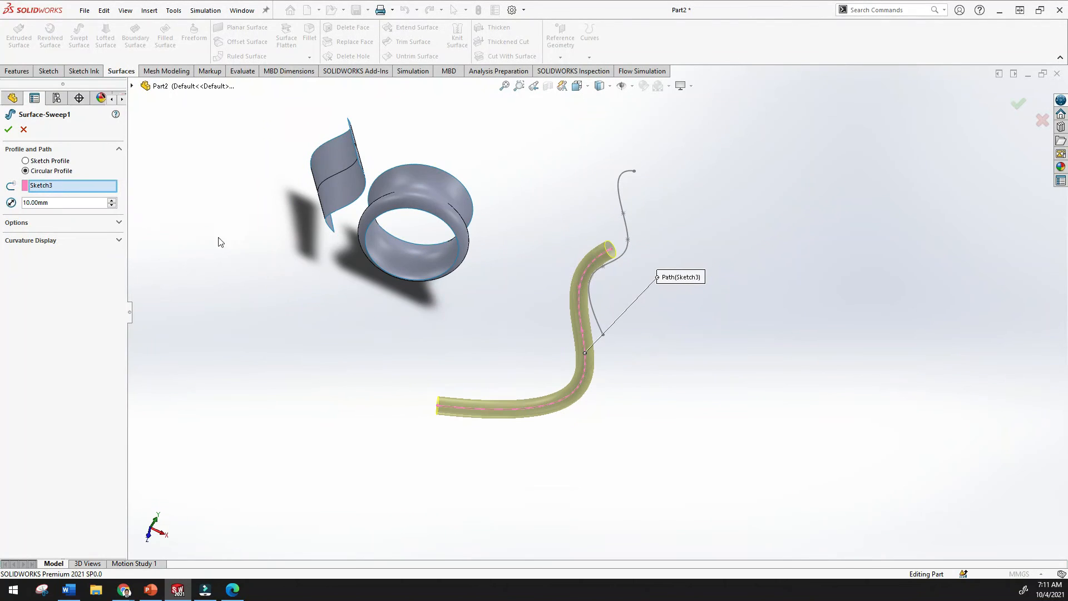
click(113, 201)
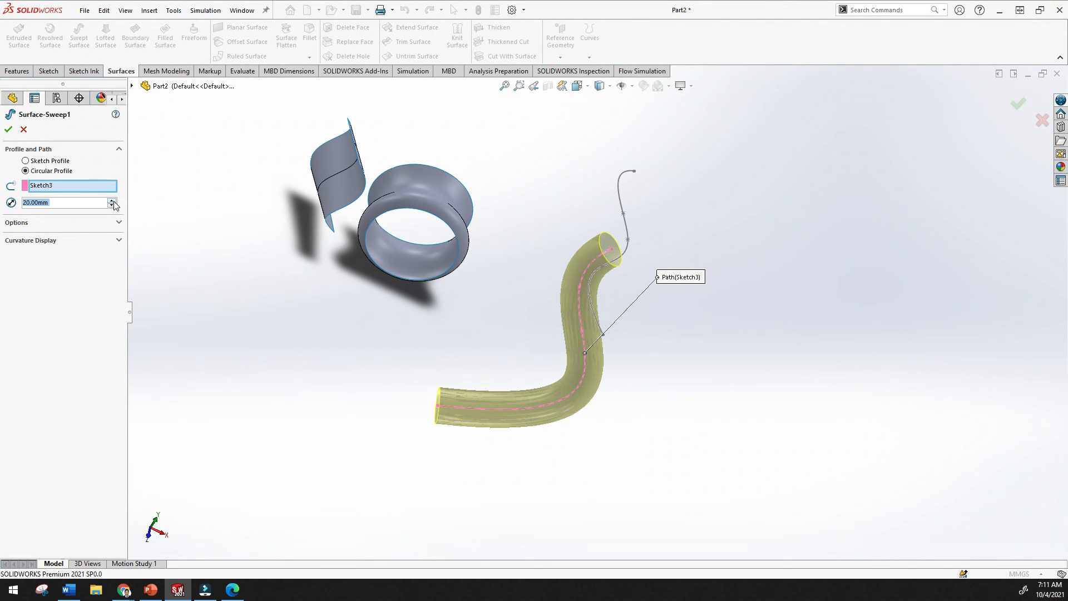
- Try the sweep's Show preview and Merge tangent faces options, restoring both to their original settings
click(113, 201)
click(119, 223)
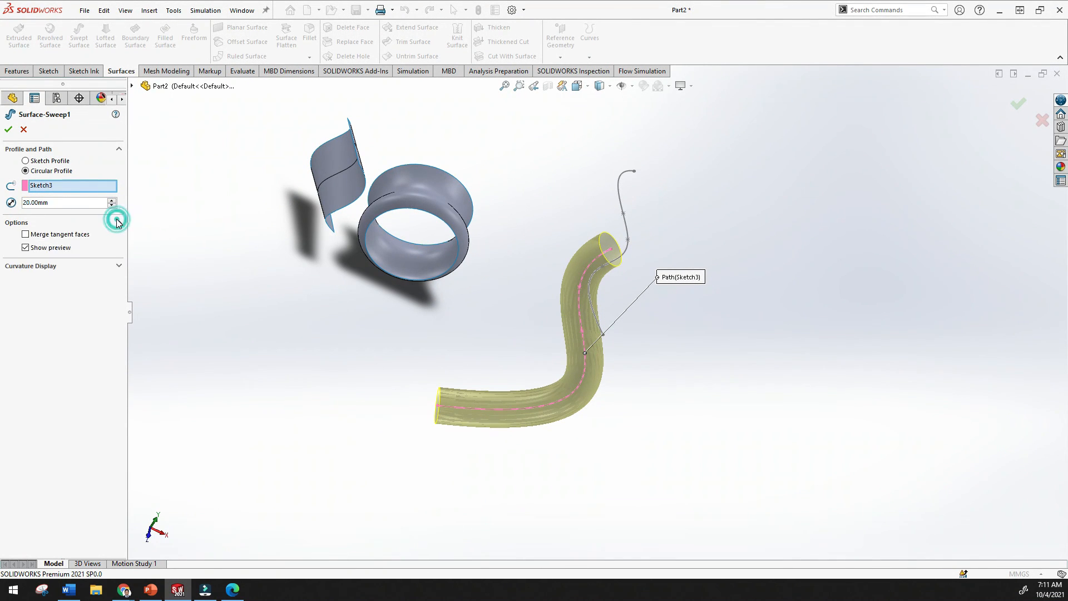
click(26, 248)
click(26, 248)
click(25, 235)
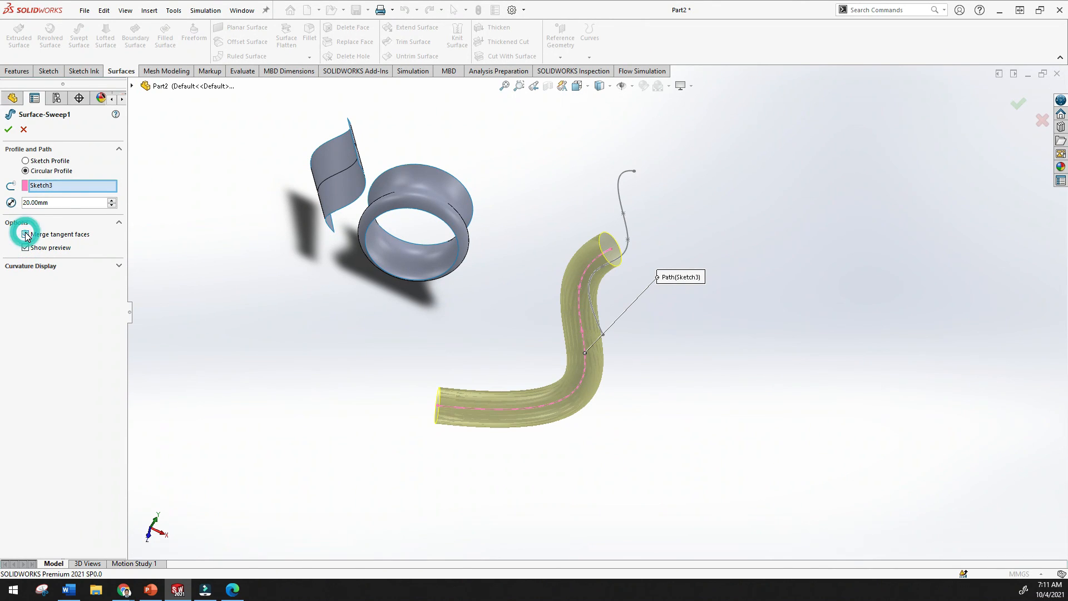
- Examine the sweep preview with the mesh, zebra stripes and curvature combs displays, keeping only the mesh preview on
click(118, 266)
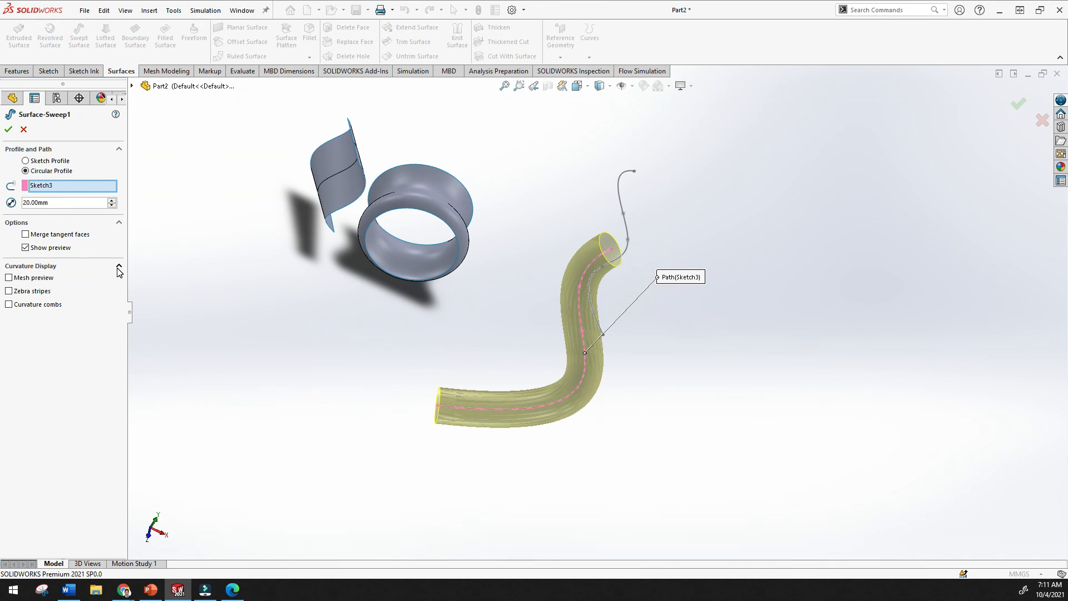
middle_drag(498, 302, 486, 331)
middle_drag(611, 279, 681, 274)
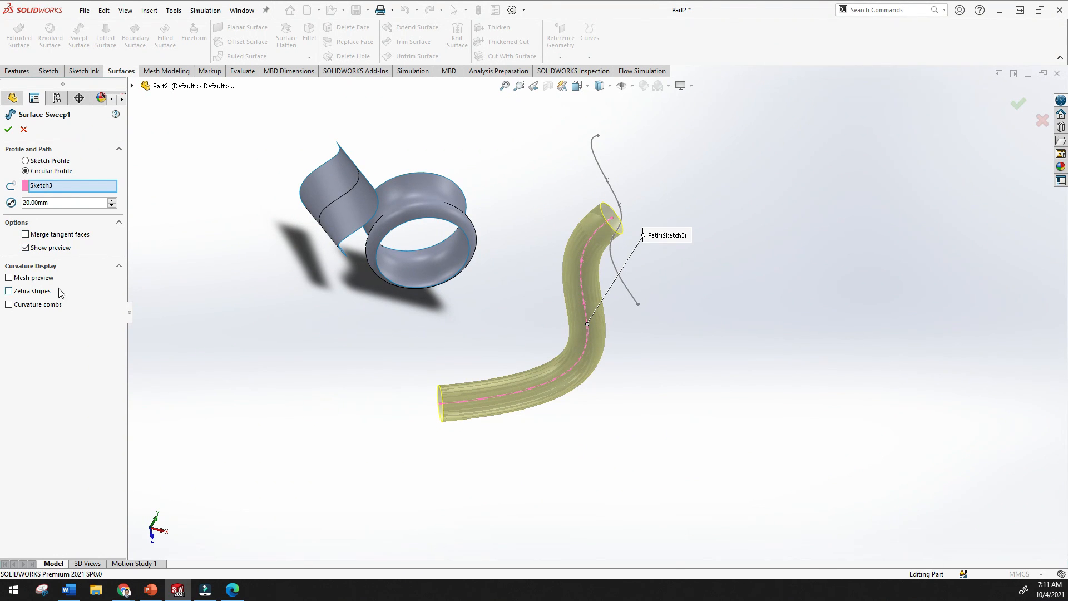
click(9, 278)
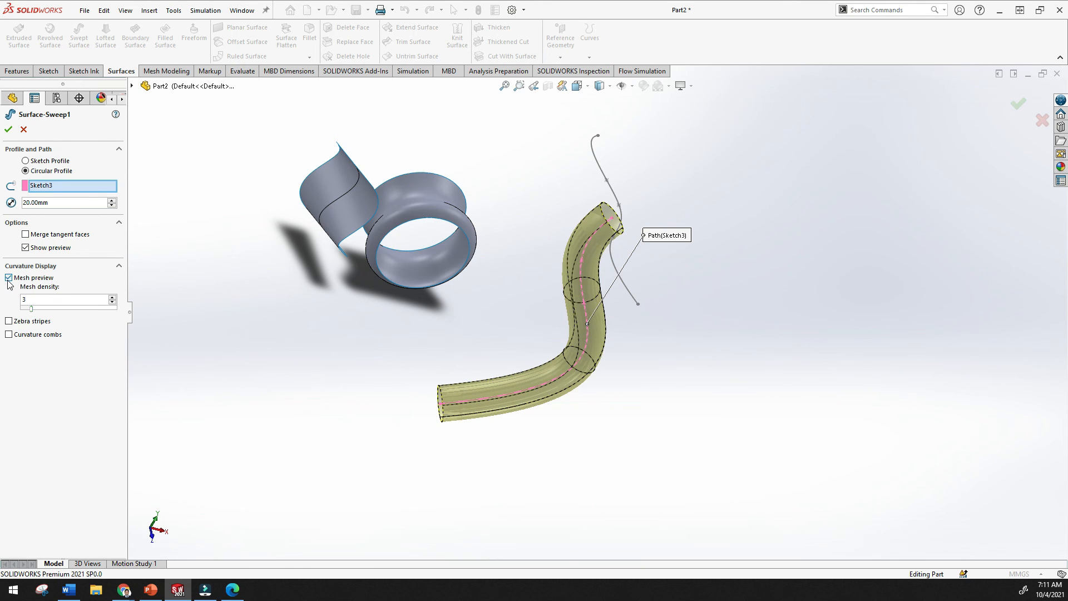
click(9, 277)
click(9, 291)
click(9, 291)
click(9, 304)
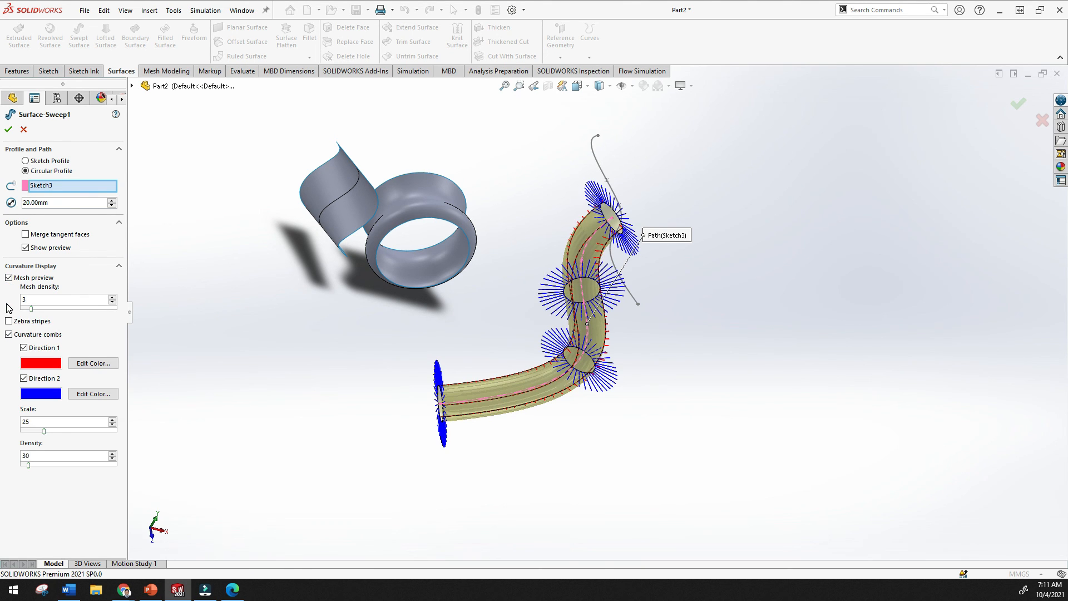
click(9, 334)
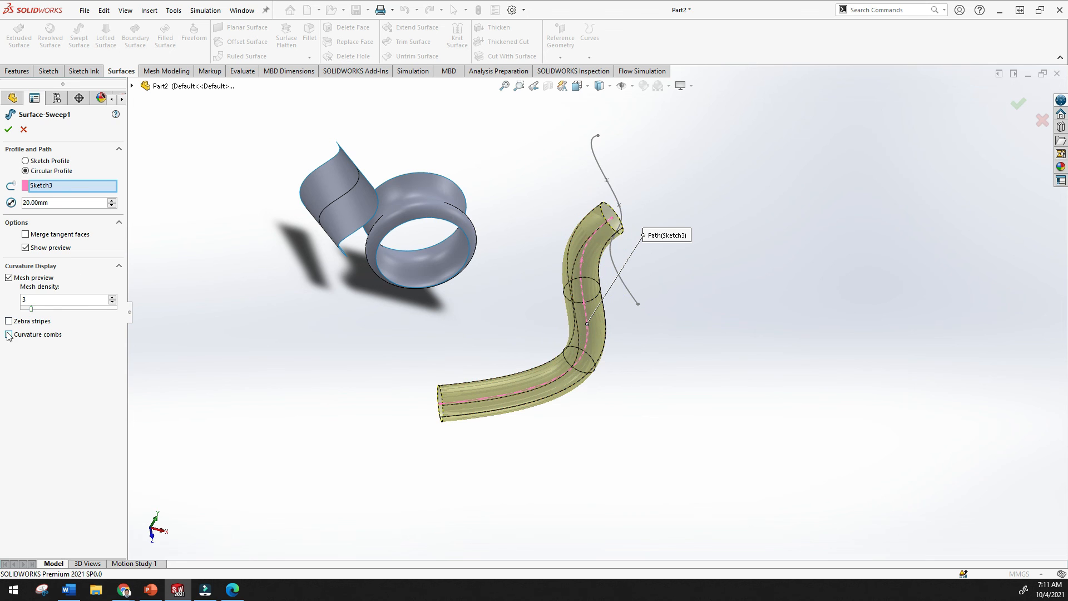
click(9, 335)
click(9, 334)
- Accept the circular-profile sweep and inspect the tube together with the other surfaces
click(8, 130)
middle_drag(528, 268, 605, 353)
scroll(611, 288, down, 5)
key(f)
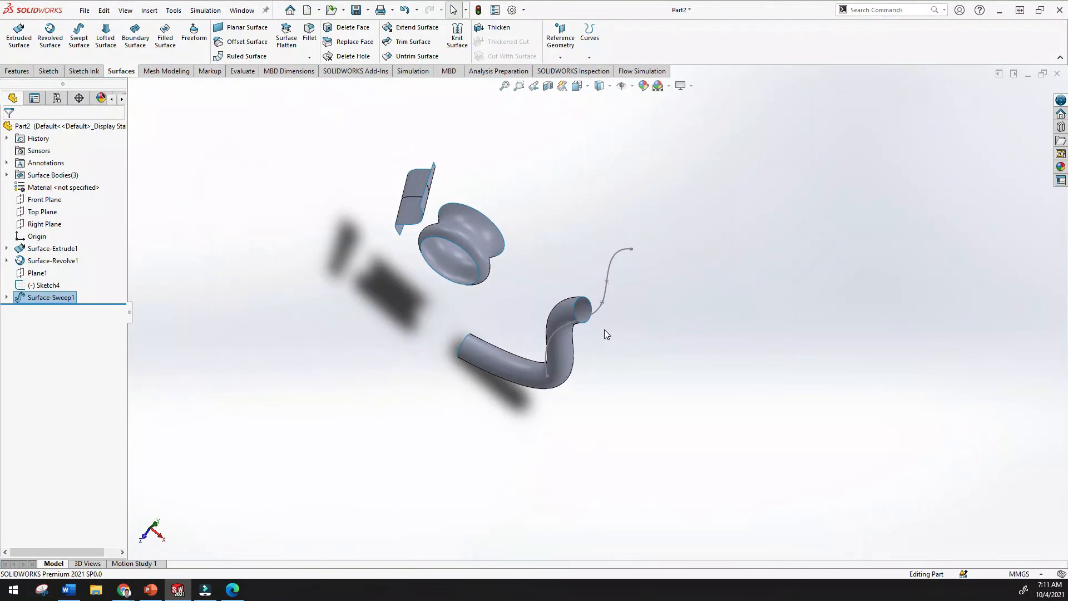
click(506, 87)
- Edit Surface-Sweep1 and switch it back to a sketch profile, using Sketch4 as the profile along Sketch3
right_click(59, 300)
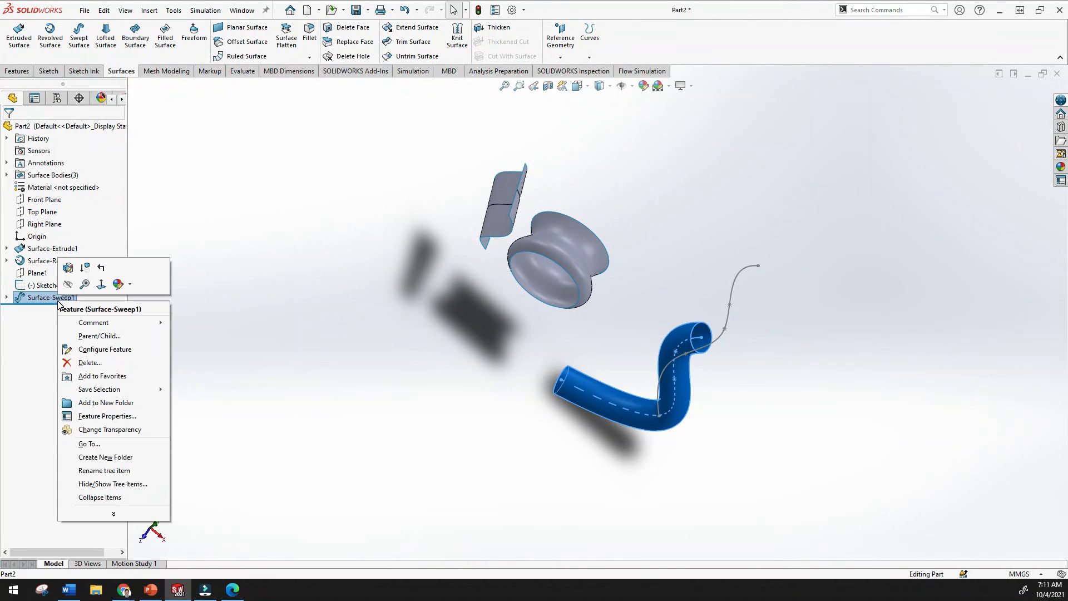
click(69, 269)
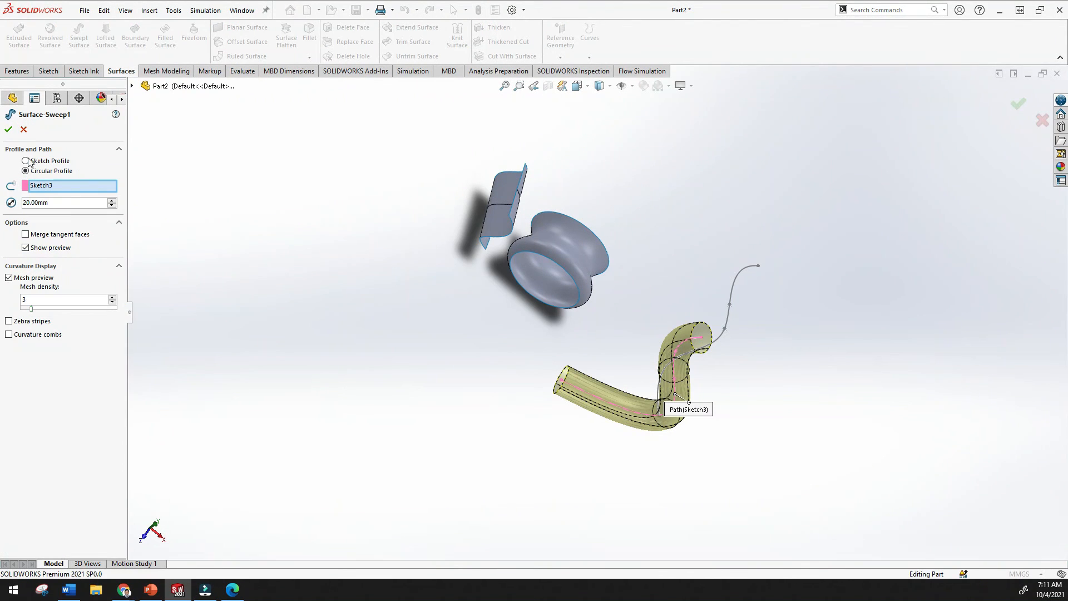
click(25, 162)
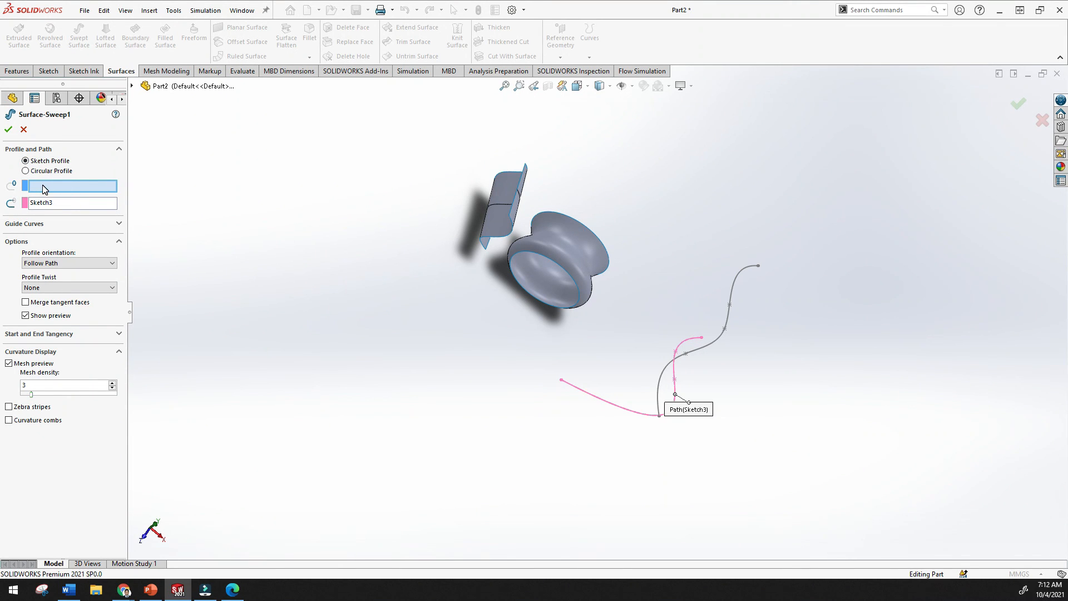
click(702, 350)
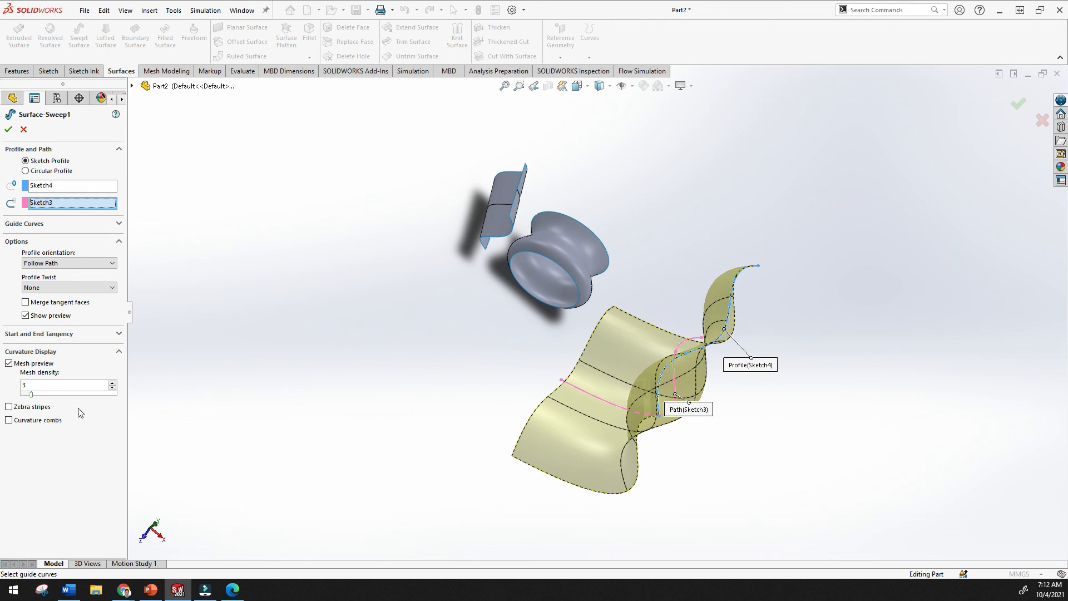
- Set both the start and end tangency types of the sweep to Path Tangent and accept the feature
click(119, 335)
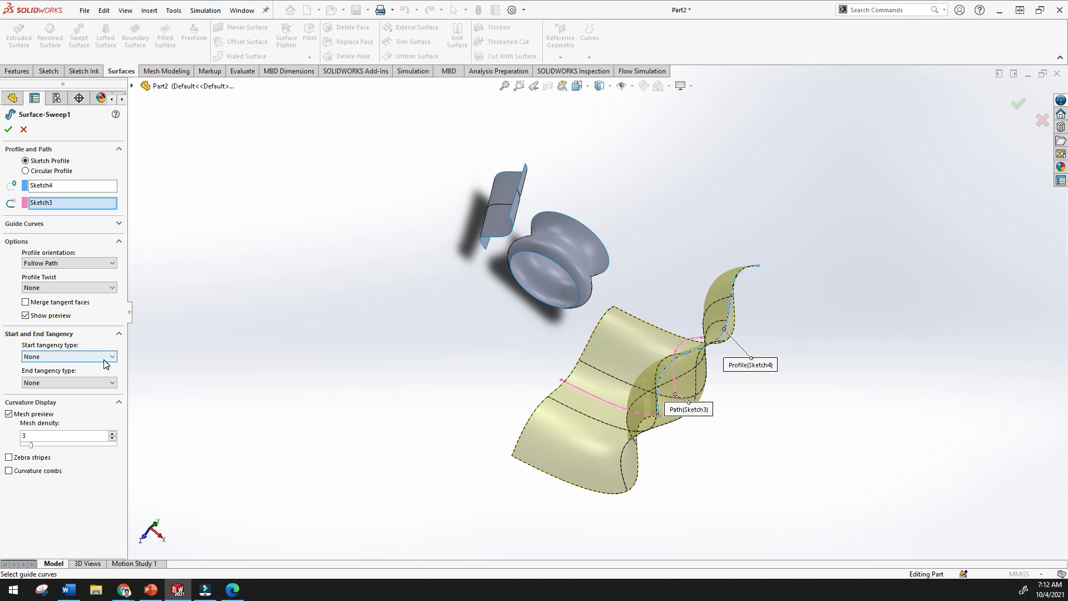
click(103, 356)
click(103, 357)
click(101, 383)
click(103, 392)
click(103, 356)
click(93, 375)
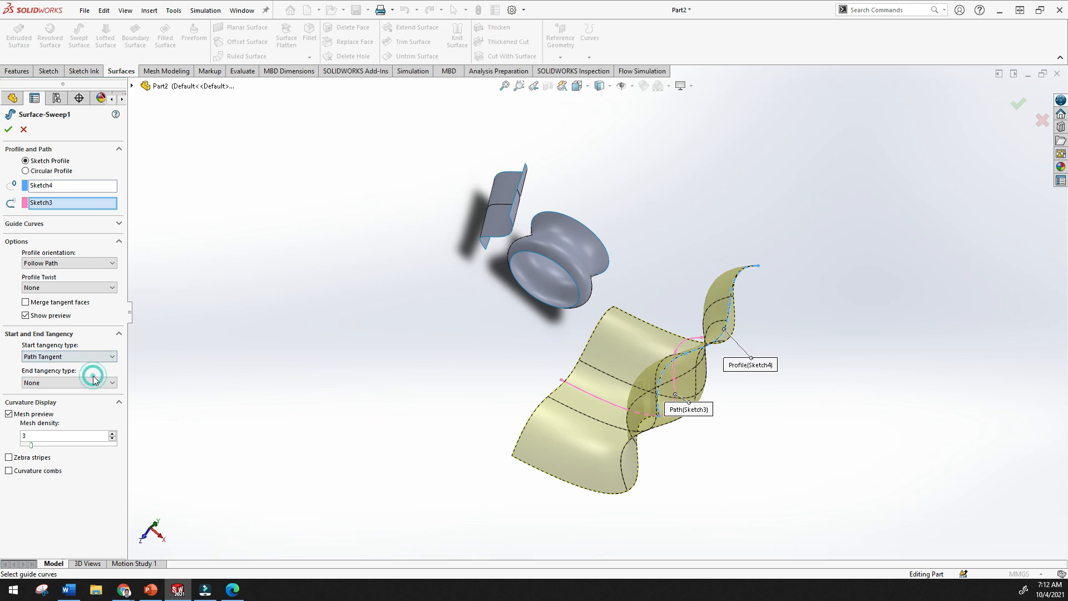
middle_drag(422, 372, 453, 377)
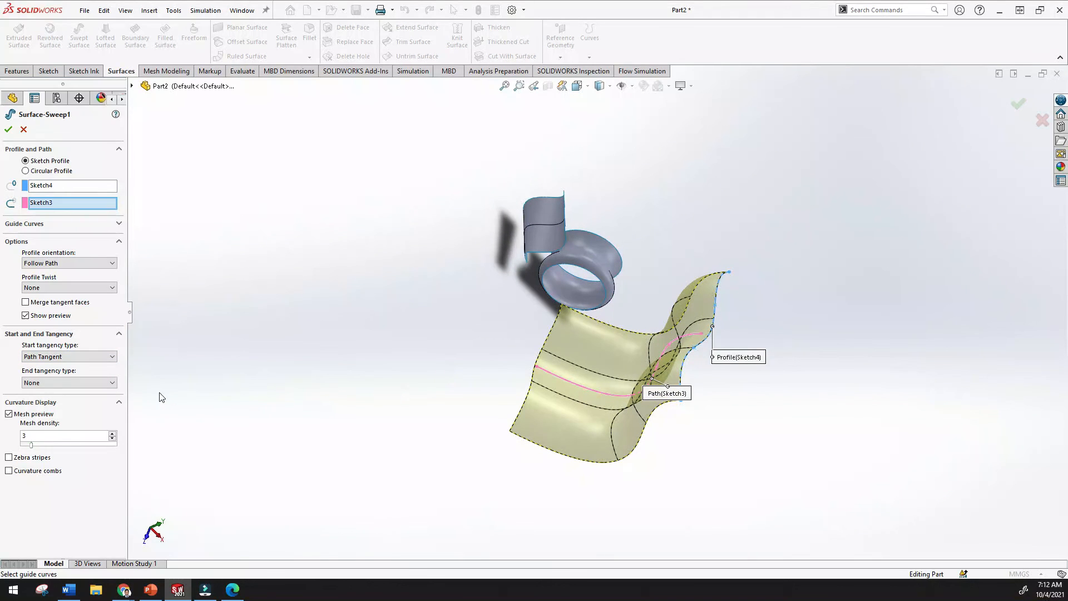
click(108, 382)
click(93, 401)
middle_drag(443, 424, 386, 357)
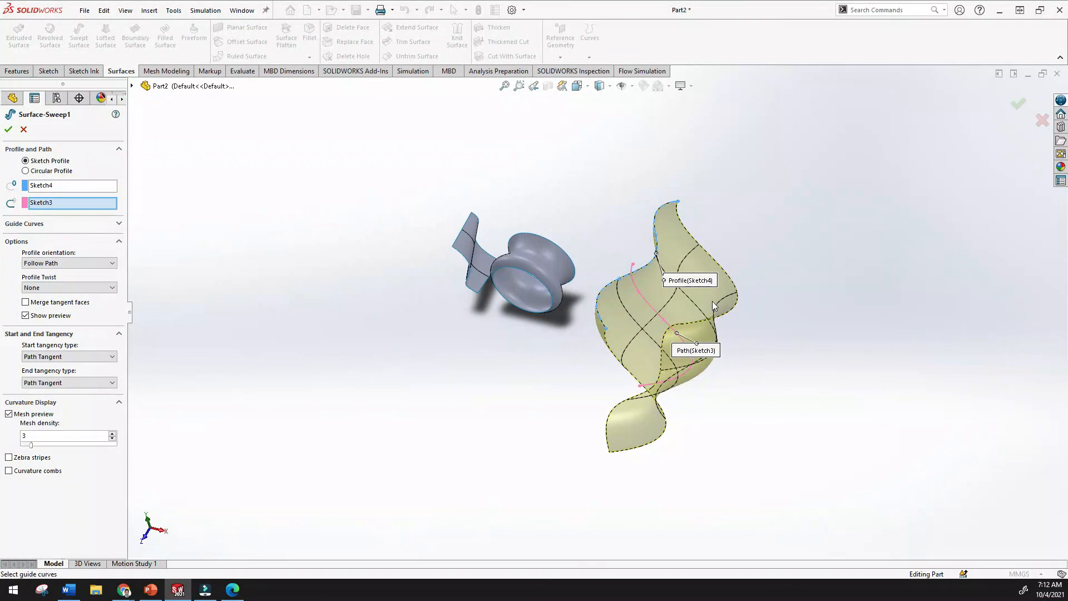
click(7, 129)
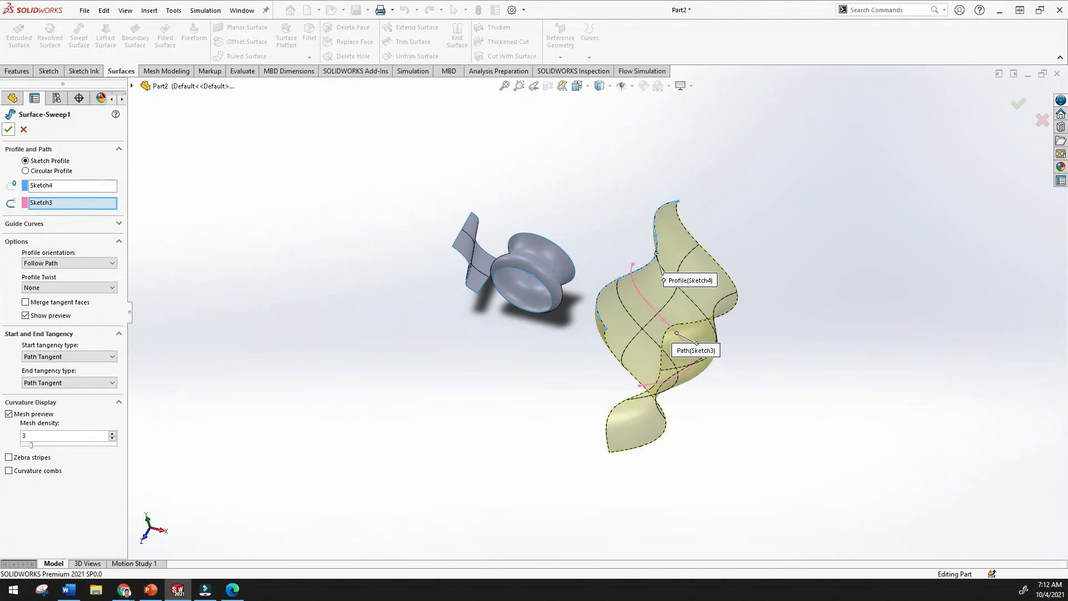
- Examine the rebuilt swept surface from several angles alongside the extruded and revolved surfaces
middle_drag(382, 337, 437, 312)
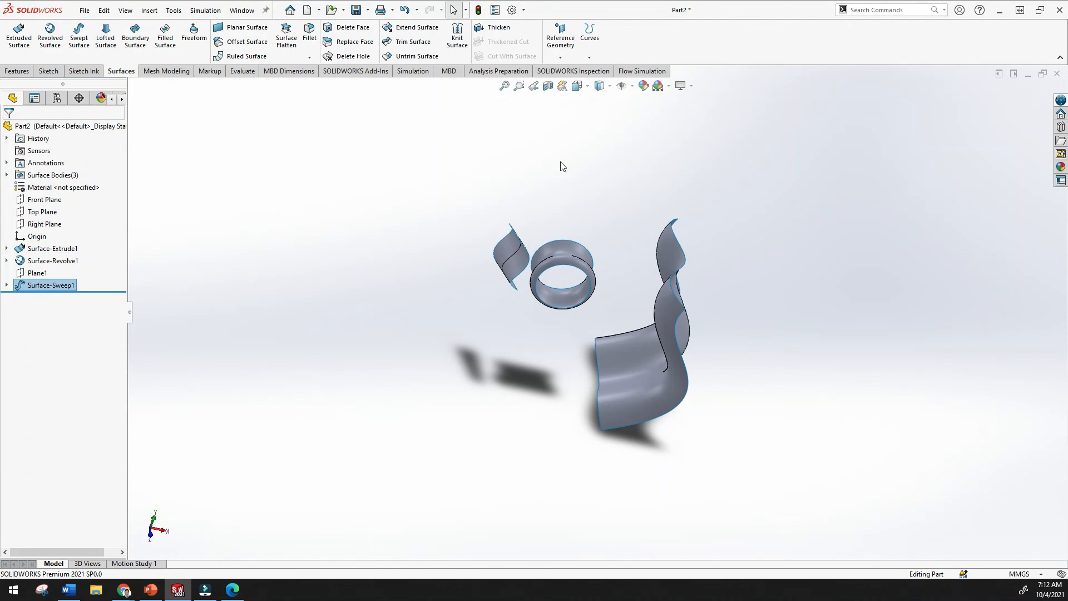
mouse_move(509, 96)
middle_down()
mouse_move(501, 92)
mouse_move(436, 196)
mouse_move(441, 156)
mouse_move(393, 228)
mouse_move(417, 179)
middle_up()
mouse_move(576, 310)
middle_down()
mouse_move(616, 316)
mouse_move(639, 293)
mouse_move(637, 337)
mouse_move(718, 324)
mouse_move(701, 245)
mouse_move(621, 292)
middle_up()
scroll(686, 343, down, 5)
scroll(621, 292, up, 6)
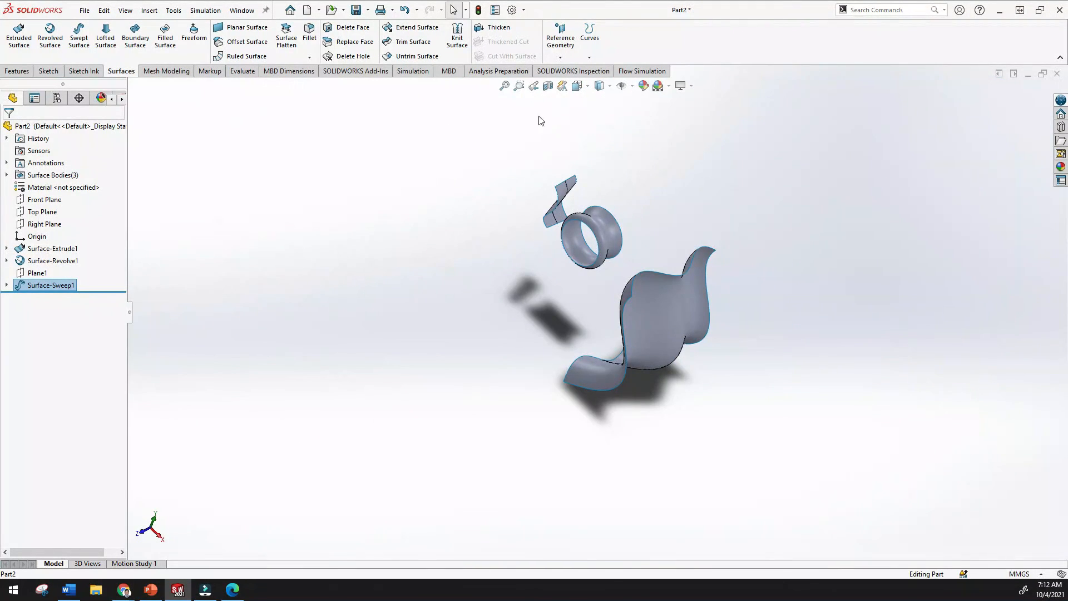
click(506, 88)
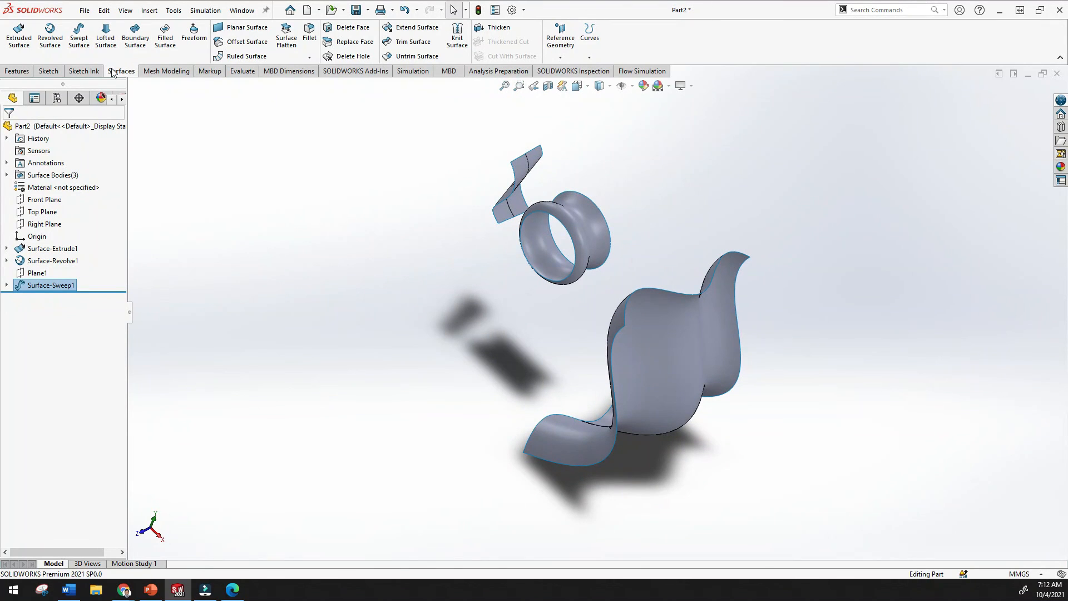